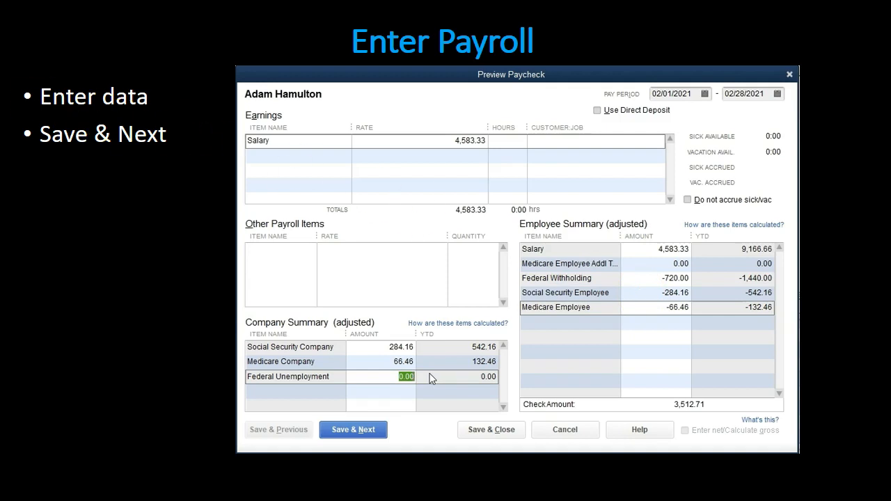
Calculate the Social Security tax on the paycheck's salary in the calculator as 4583.33 × 0.062
left_click_drag(53, 114, 156, 114)
left_click(170, 299)
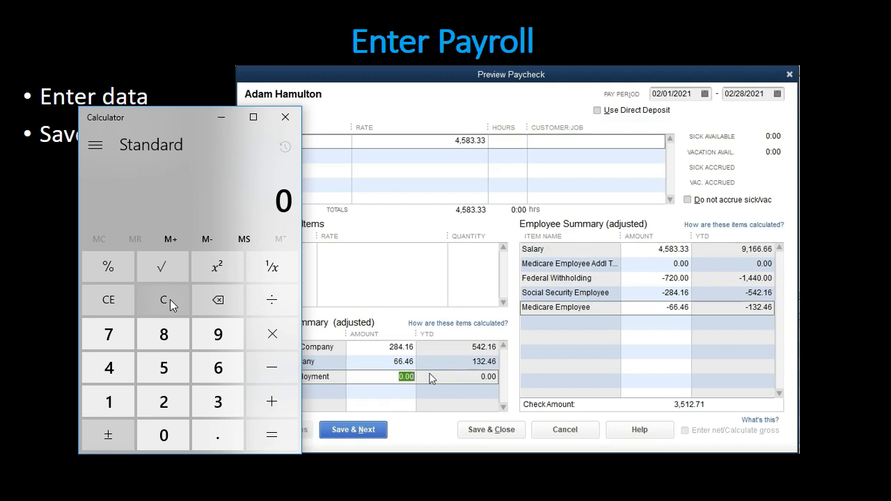
type("4583.33")
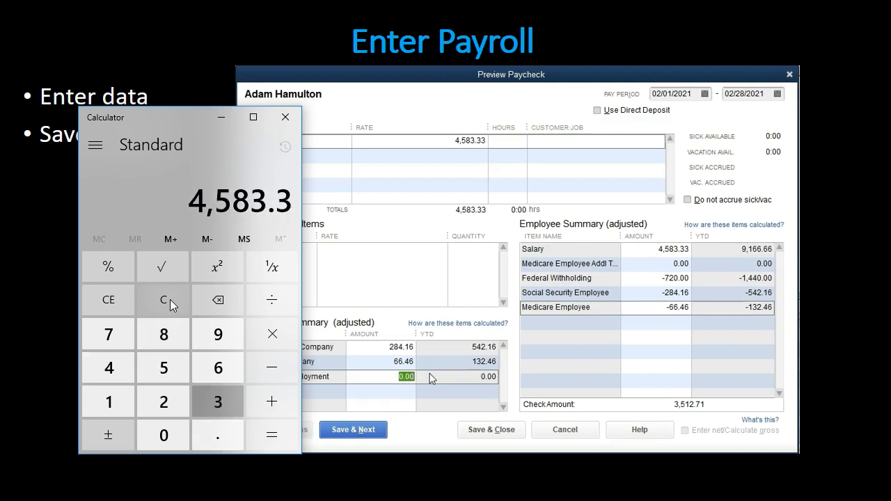
key("asterisk")
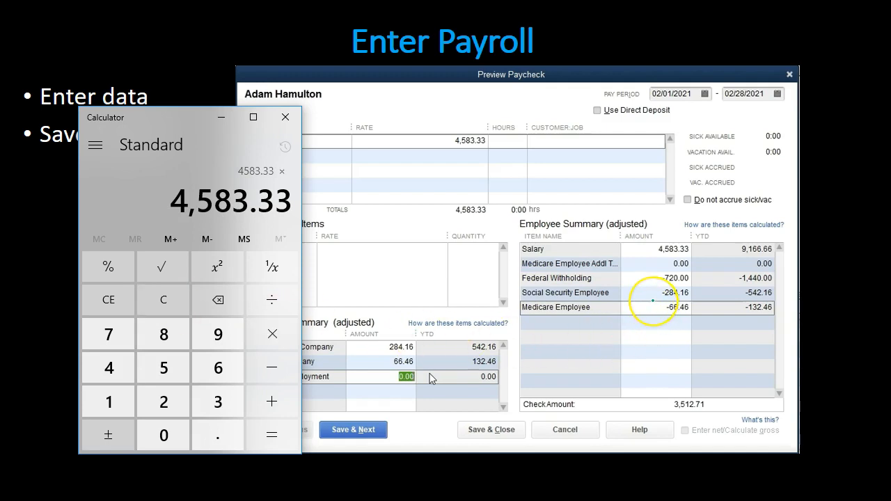
type(".062")
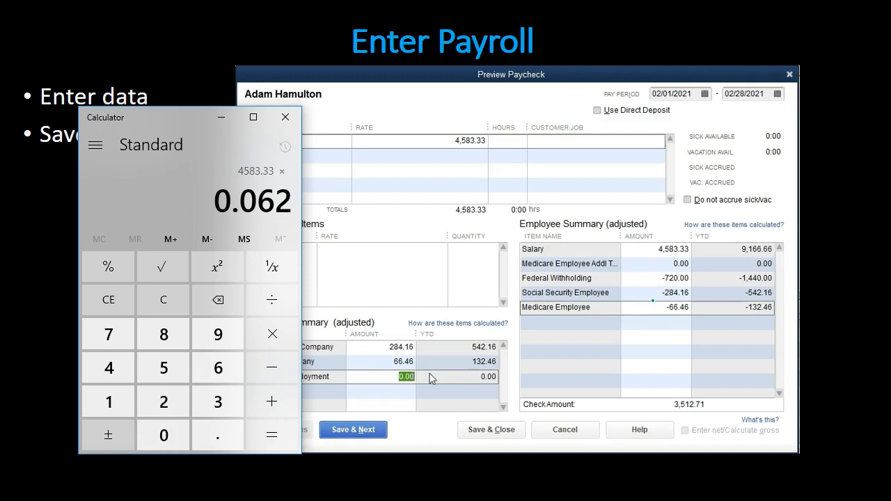
key("Return")
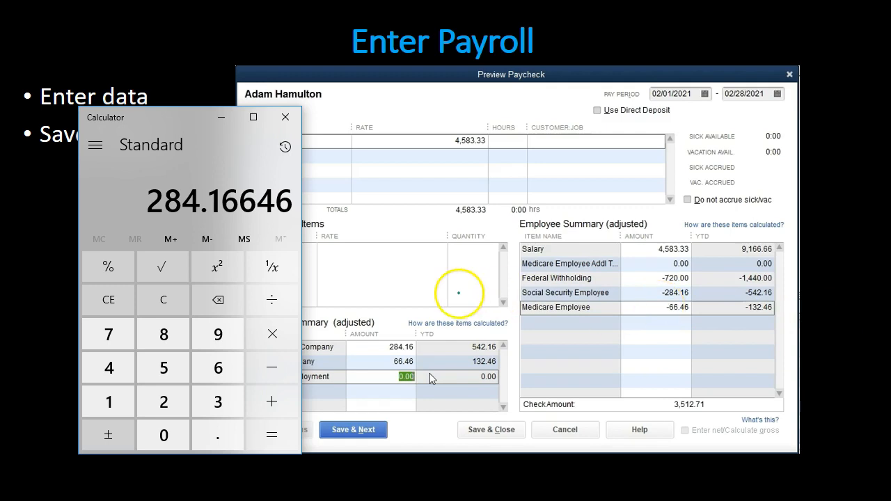
Clear the calculator, calculate the Medicare tax as 4583.33 × 0.0145, and put the calculator away
left_click(167, 298)
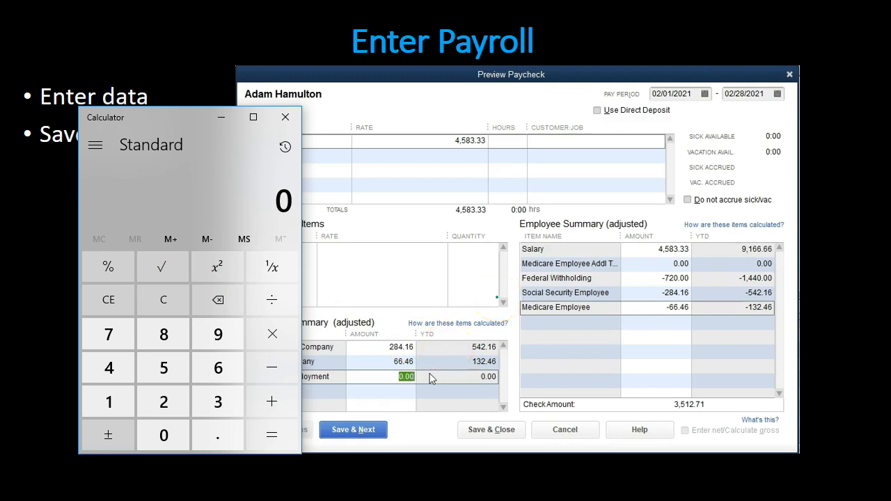
type("4583.33")
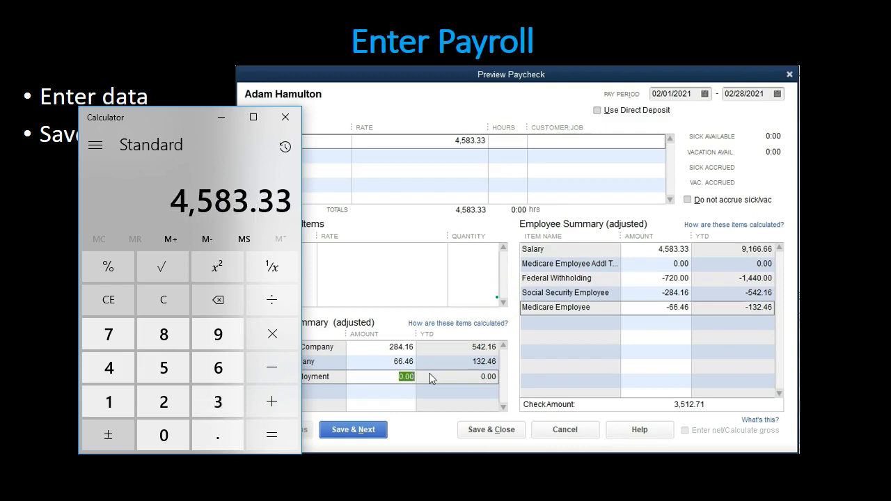
key("asterisk")
type("0.0145")
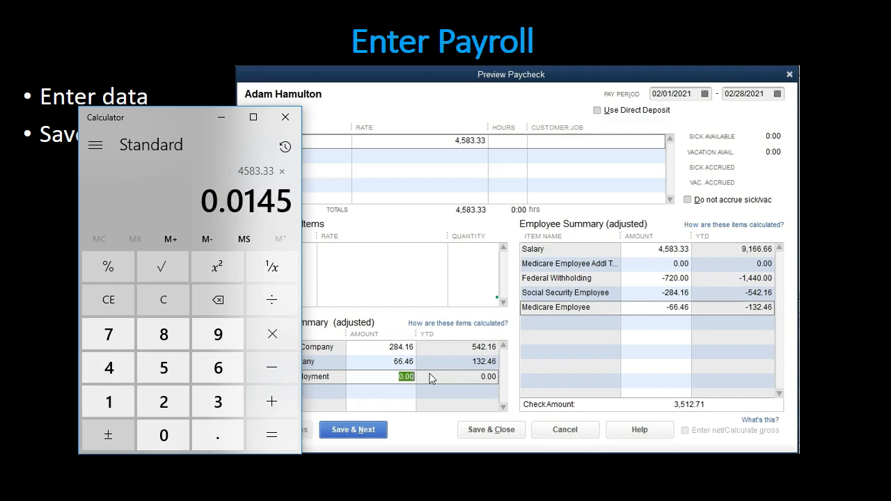
key("Return")
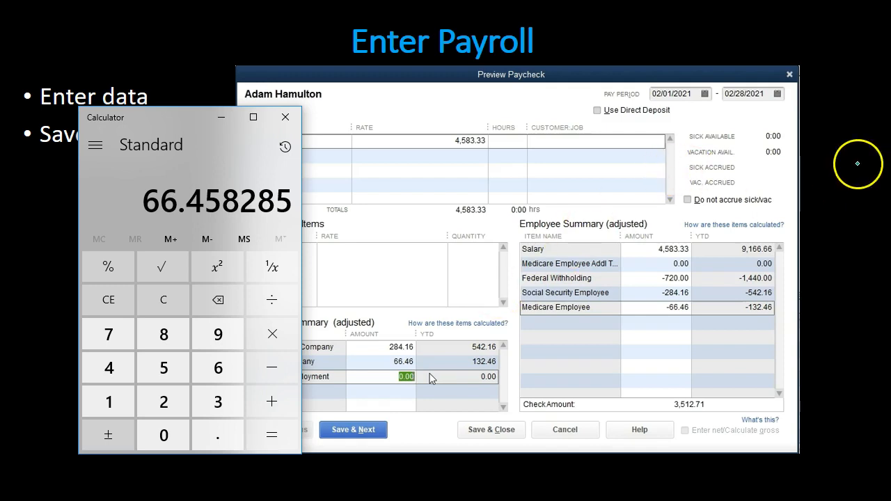
left_click(220, 121)
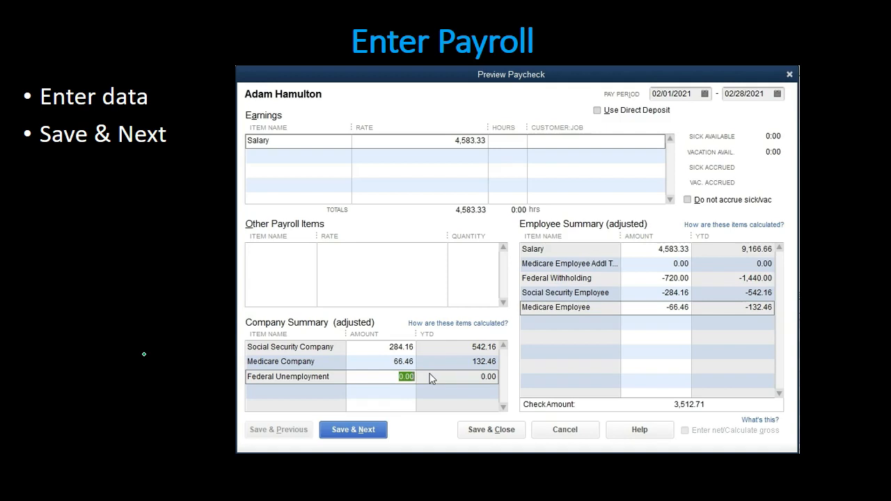
Switch to the Excel workbook and go to the Payroll Register on the Trial Balance Feb sheet
left_click(103, 423)
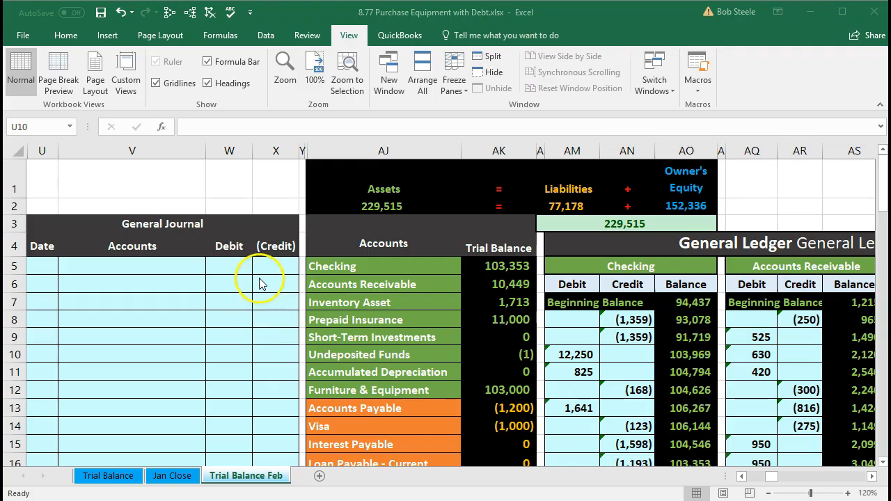
left_click(248, 280)
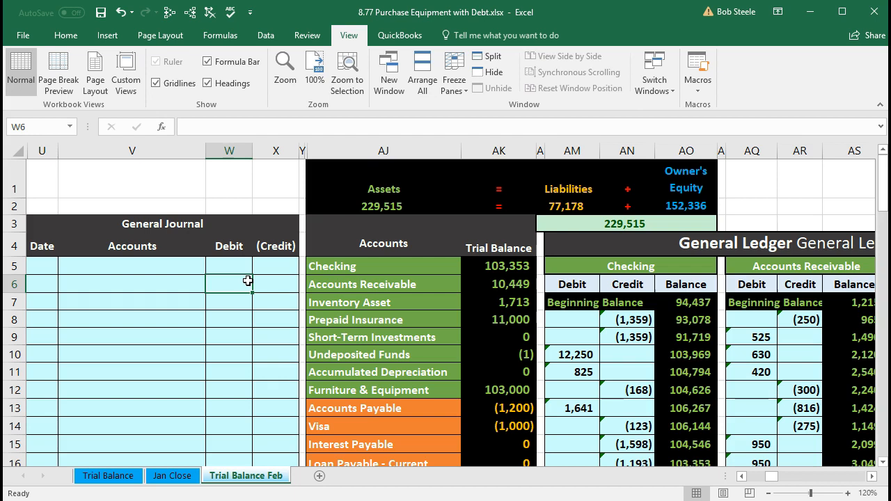
key("Right")
key("Right")
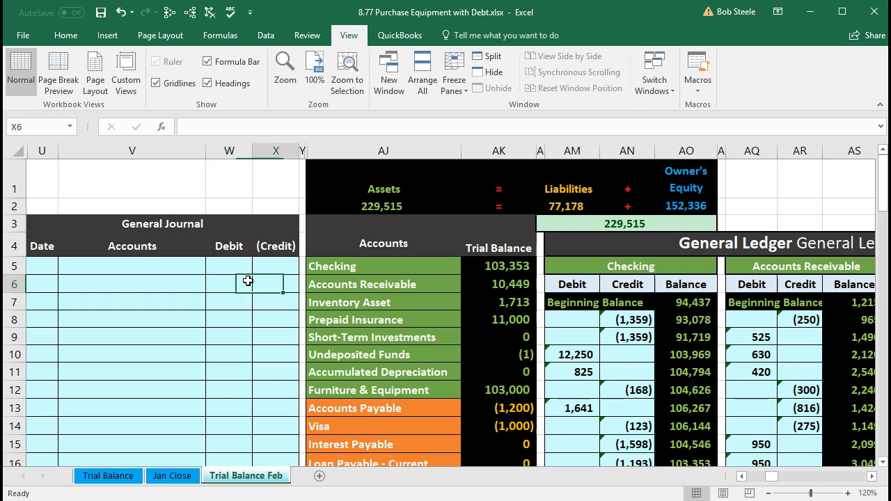
key("Right")
key("Right")
key("Right")
key("Right")
key("Right")
key("Right")
key("Right")
key("Right")
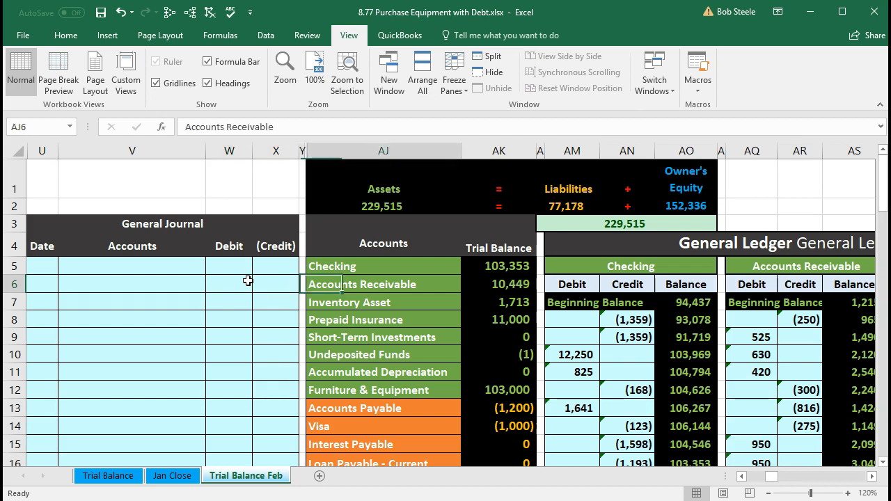
key("Right")
key("Right")
key("Right")
key("Right")
key("Right")
key("Right")
key("Right")
key("Right")
key("Right")
key("Right")
key("Right")
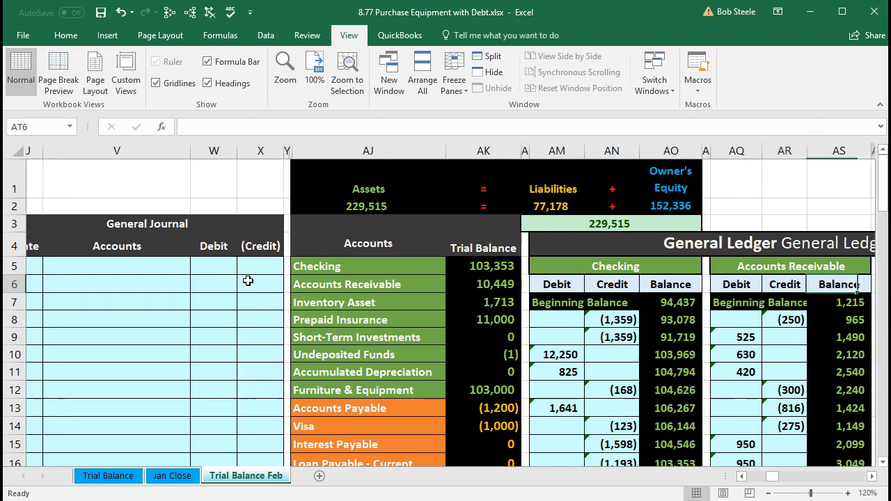
key("Right")
key("Right")
key("Right")
key("Right")
key("Right")
key("Right")
key("Right")
key("Right")
key("Right")
key("Right")
key("Right")
key("Right")
key("Right")
key("Right")
key("Right")
key("Right")
key("Right")
key("Right")
key("Right")
key("Right")
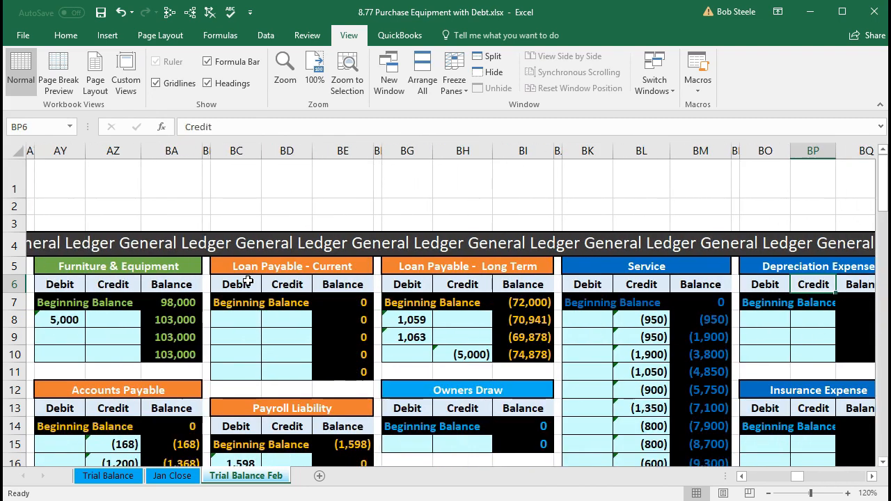
key("Right")
key("Right")
key("Right")
key("Right")
key("Right")
key("Right")
key("Right")
key("Right")
key("Right")
key("Right")
key("Right")
key("Right")
key("Right")
key("Right")
key("Right")
key("Right")
key("Right")
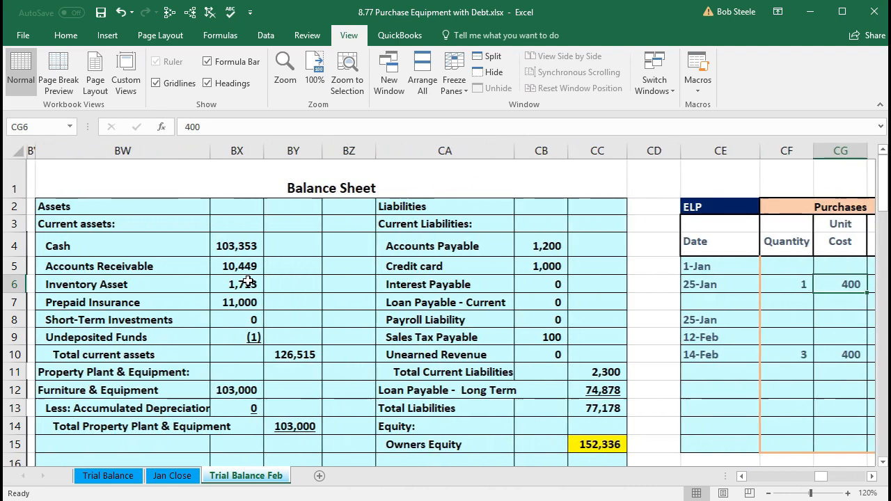
key("Right")
key("Right")
key("Right")
key("Right")
key("Right")
key("Right")
key("Right")
key("Right")
key("Right")
key("Right")
key("Right")
key("Right")
key("Right")
key("Right")
key("Right")
key("Right")
key("Right")
key("Right")
key("Right")
key("Right")
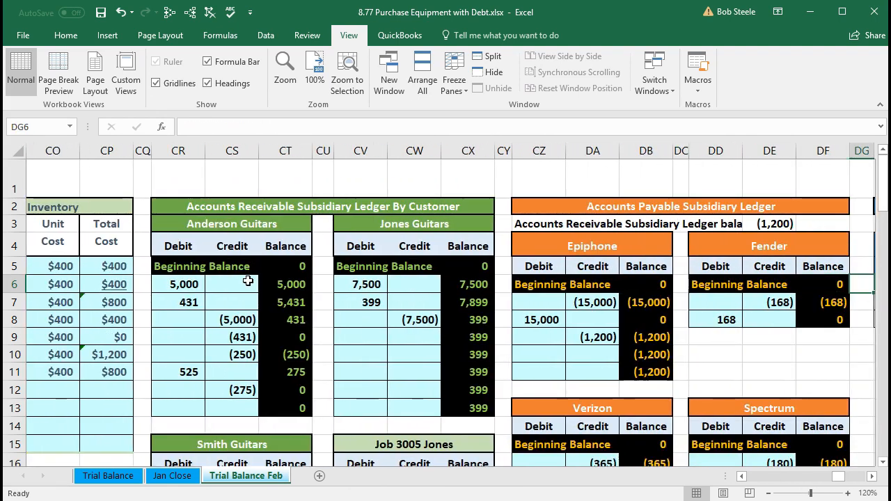
key("Right")
key("Right")
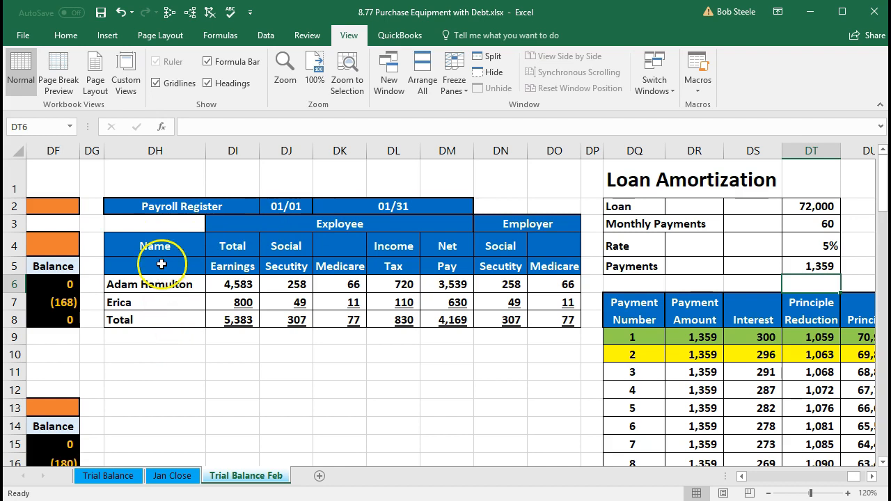
Copy the whole January Payroll Register in DH2:DO8 and paste it with its formatting at DH10
left_click(160, 206)
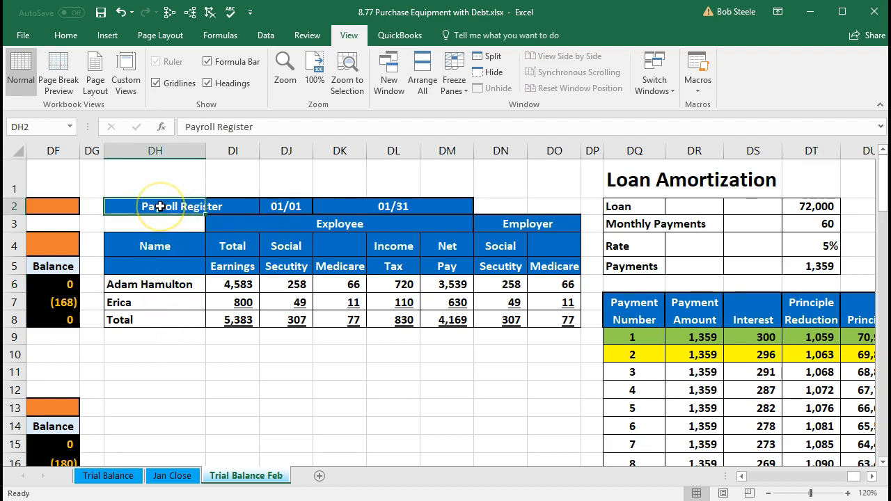
left_click_drag(160, 206, 544, 311)
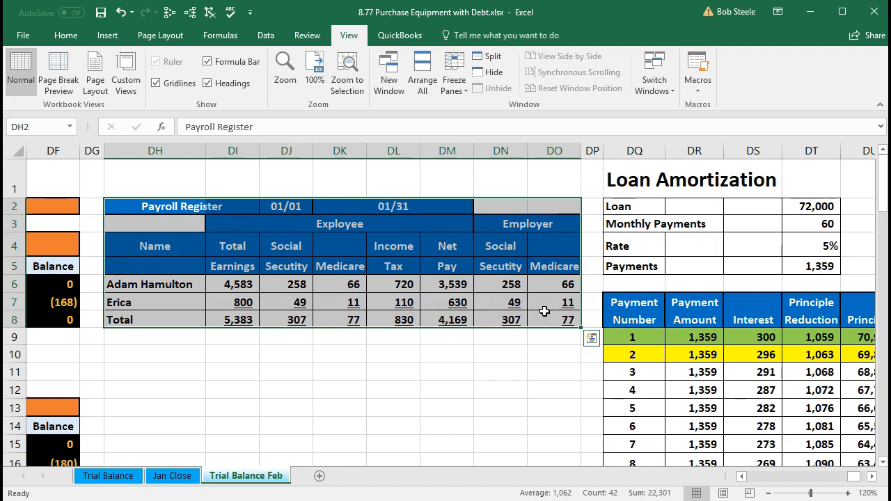
right_click(396, 245)
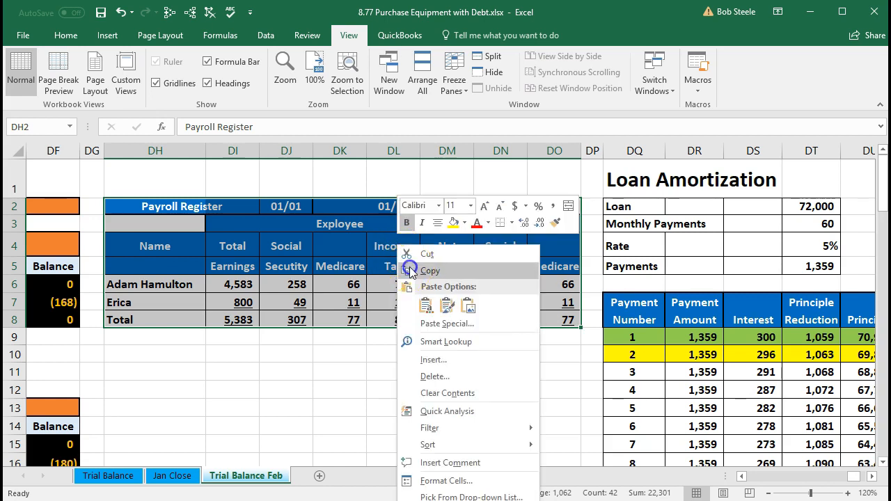
left_click(404, 271)
left_click_drag(230, 345, 159, 355)
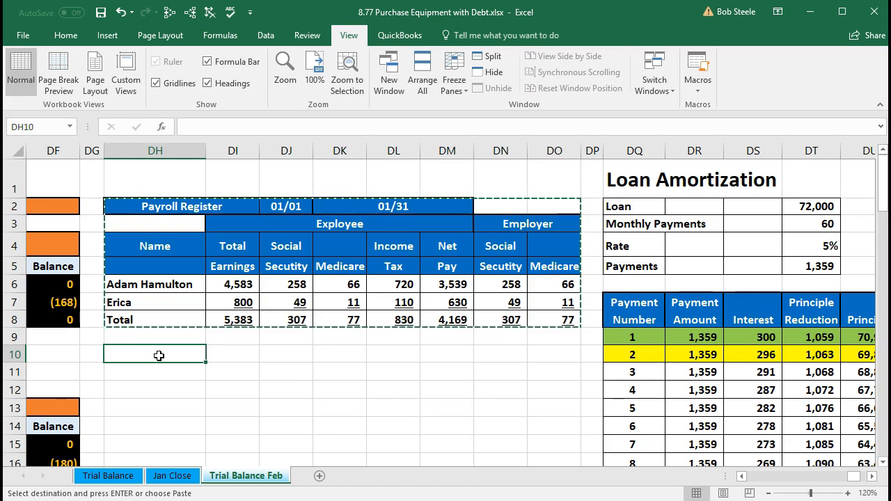
right_click(159, 356)
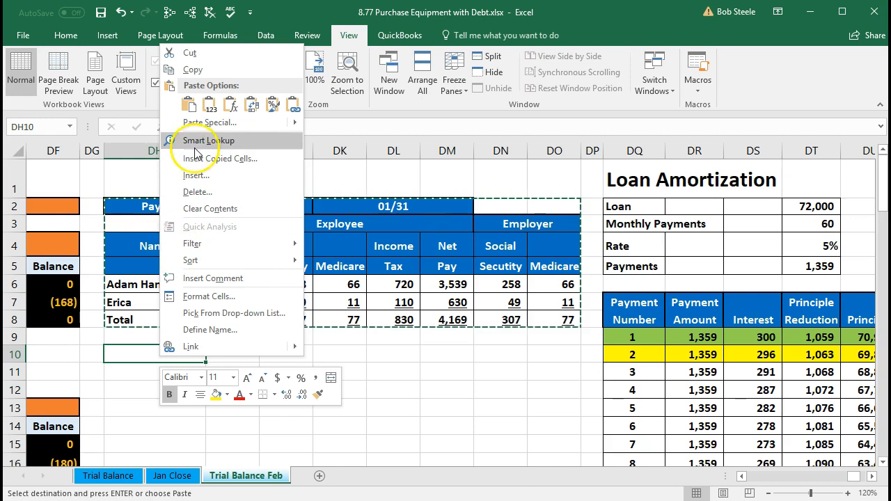
left_click(194, 110)
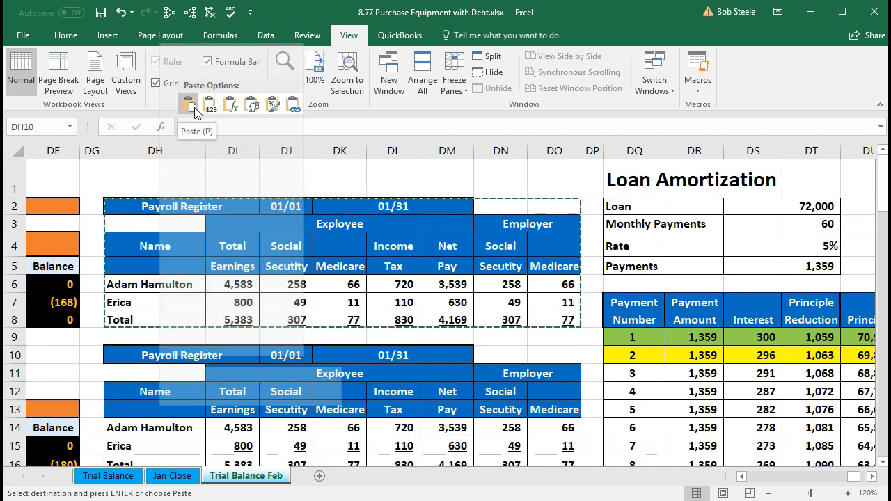
left_click(211, 111)
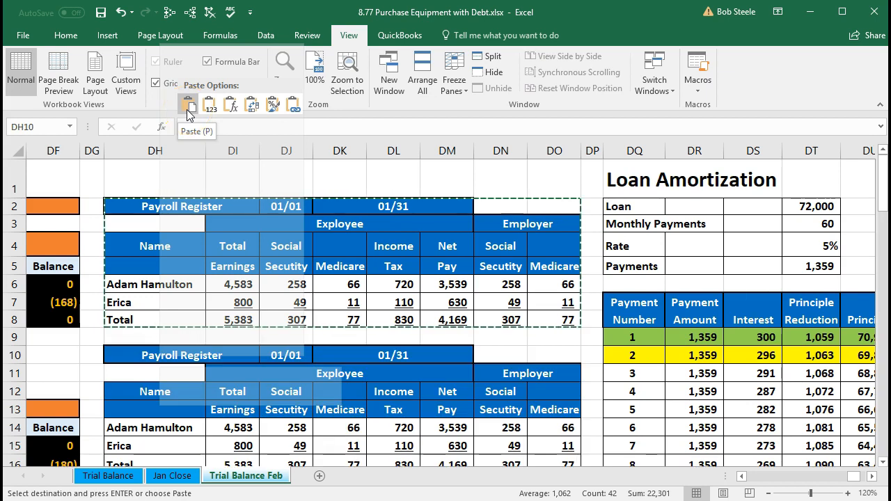
left_click(187, 110)
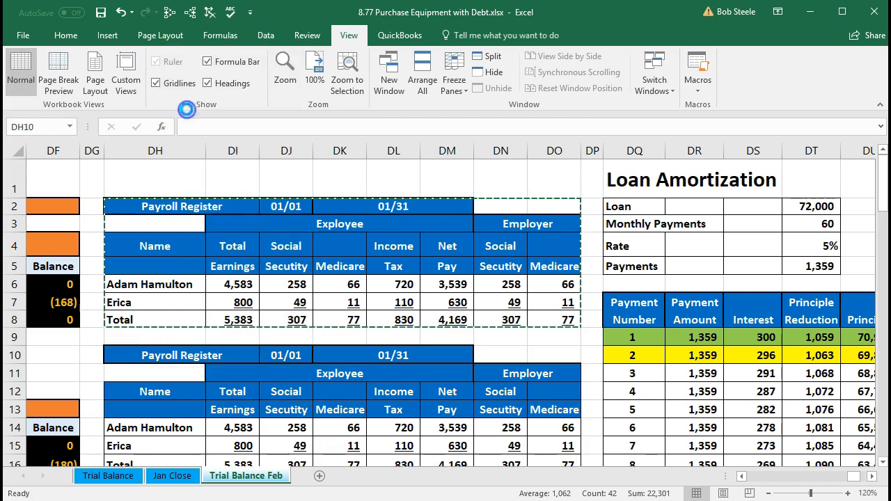
Clear all amounts and totals from DI14:DO16 in the copied Payroll Register
scroll(231, 346, "down", 1)
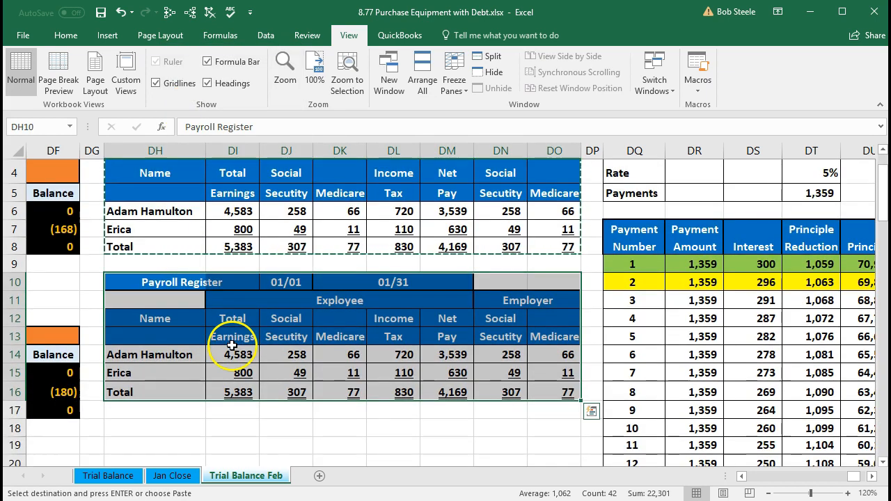
left_click(236, 390)
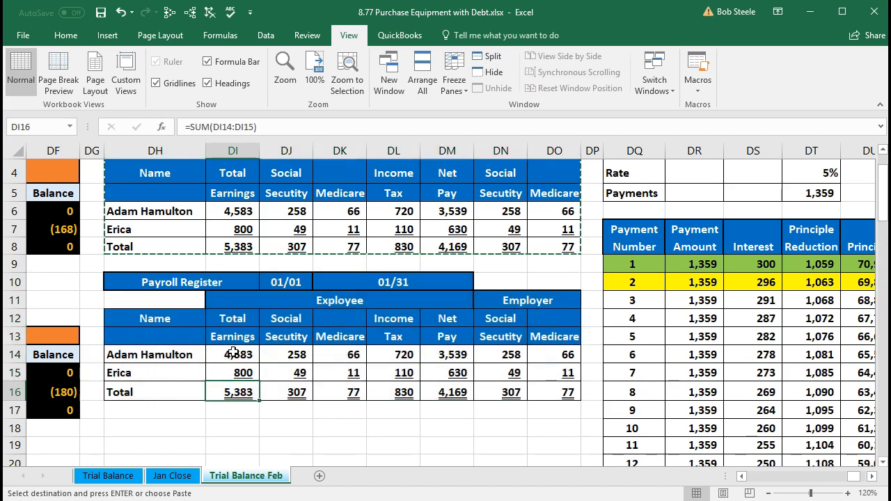
left_click_drag(234, 353, 545, 394)
key("ctrl+v")
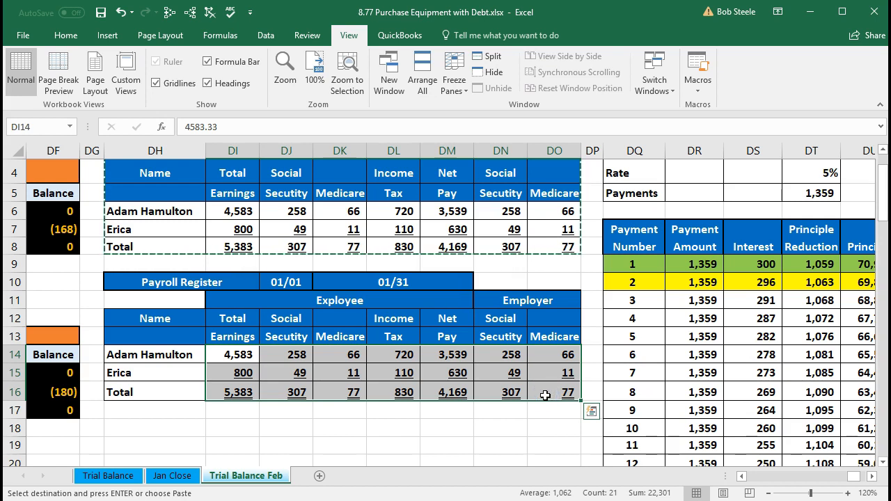
key("Delete")
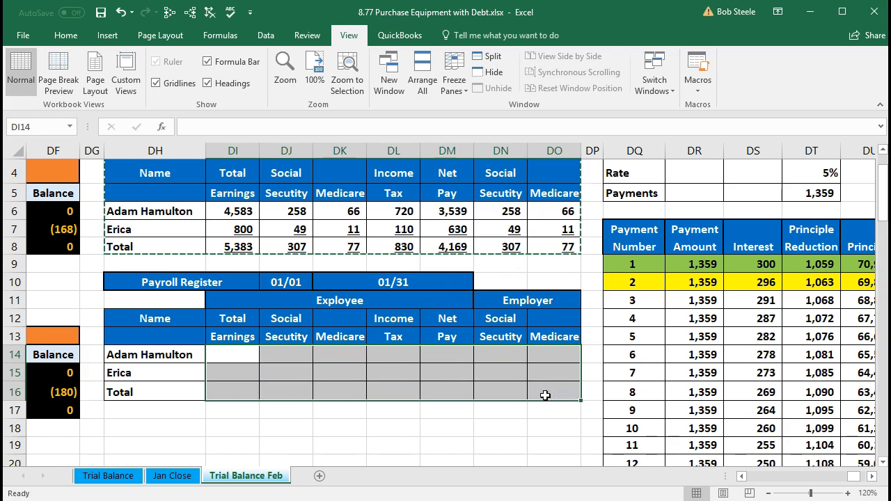
Try to change the copied Payroll Register's start date in DJ10 to 02/01
left_click(288, 283)
scroll(324, 411, "up", 1)
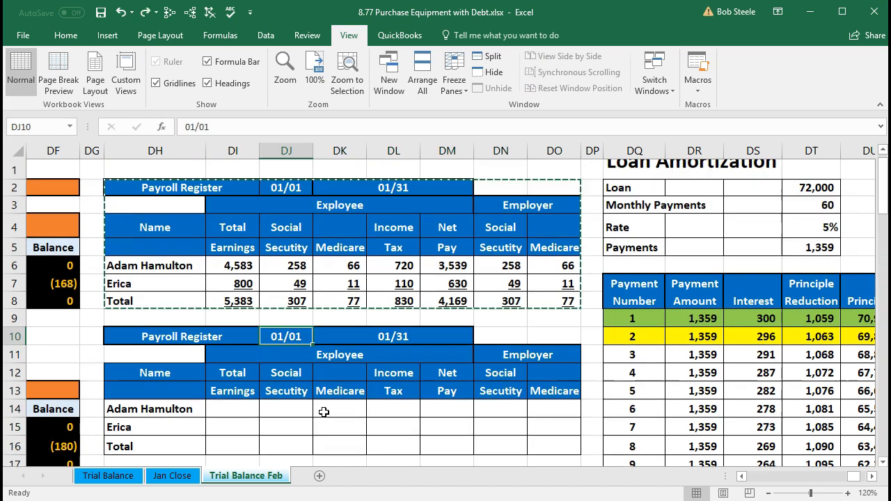
scroll(323, 411, "up", 1)
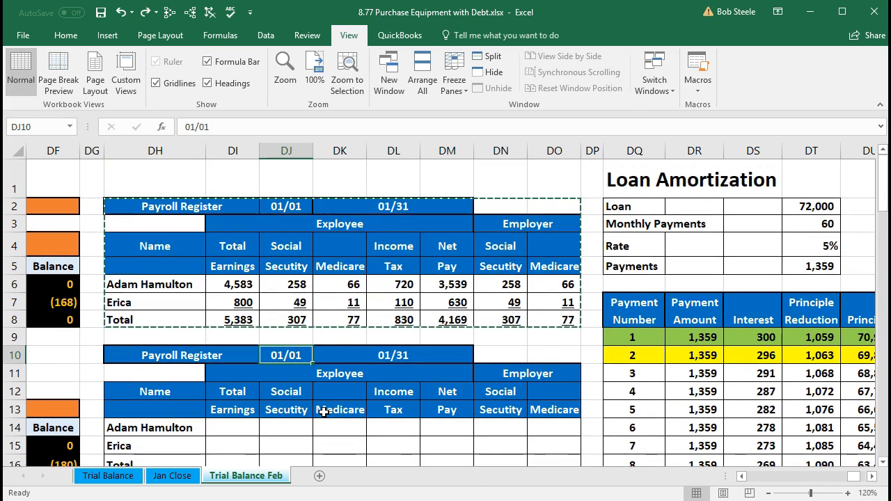
double_click(296, 355)
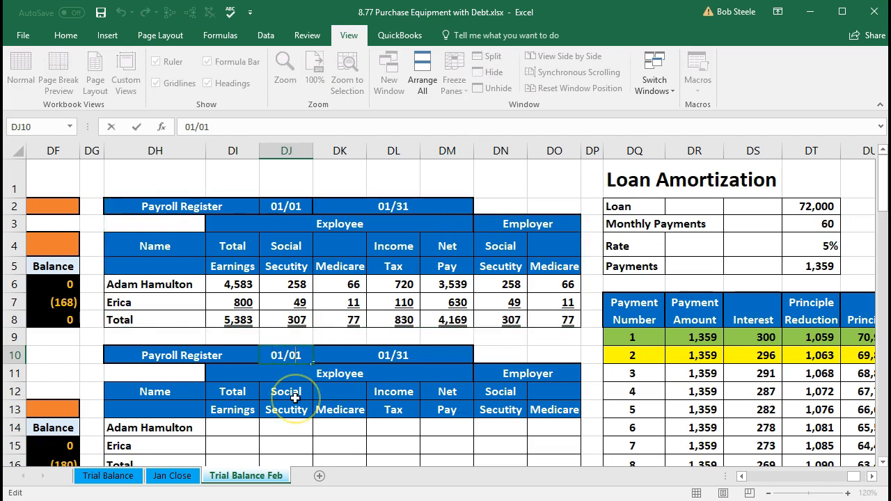
key("Left")
key("Delete")
type("1")
key("Left")
key("Left")
key("Left")
key("BackSpace")
type("2")
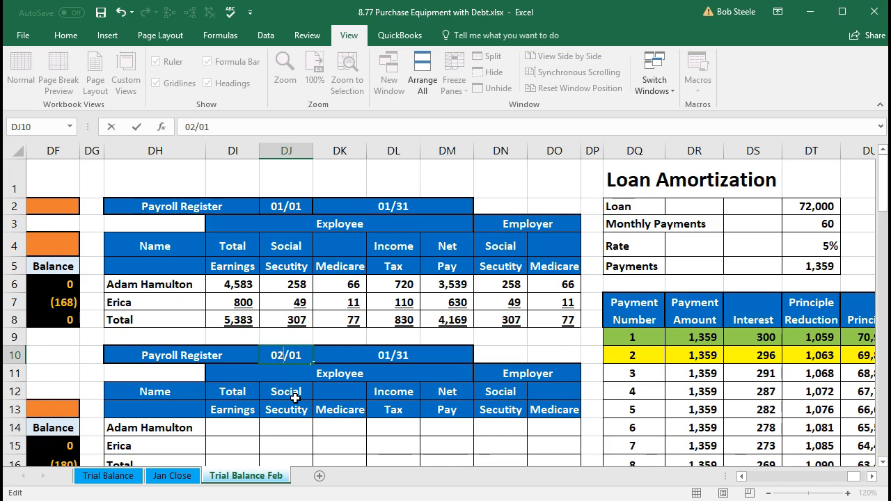
key("Return")
Clear DJ10 and enter the copied Payroll Register's start date as text, '2/1
left_click(285, 356)
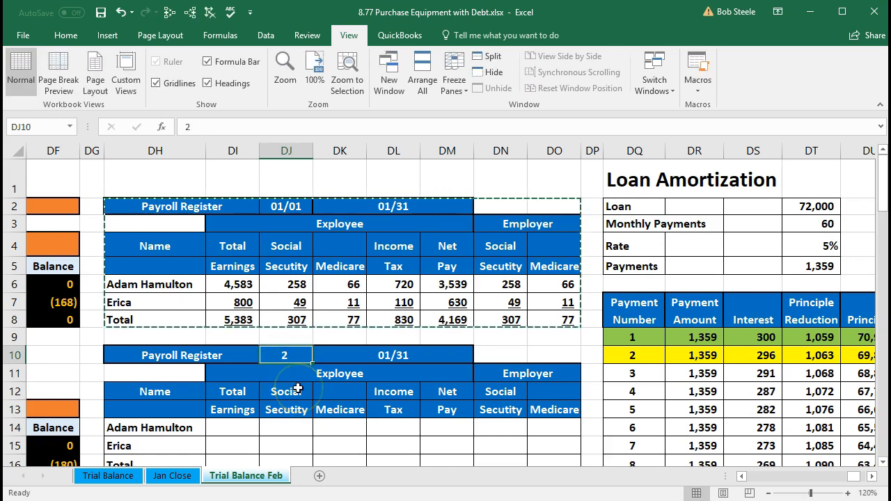
key("Delete")
key("Right")
key("Left")
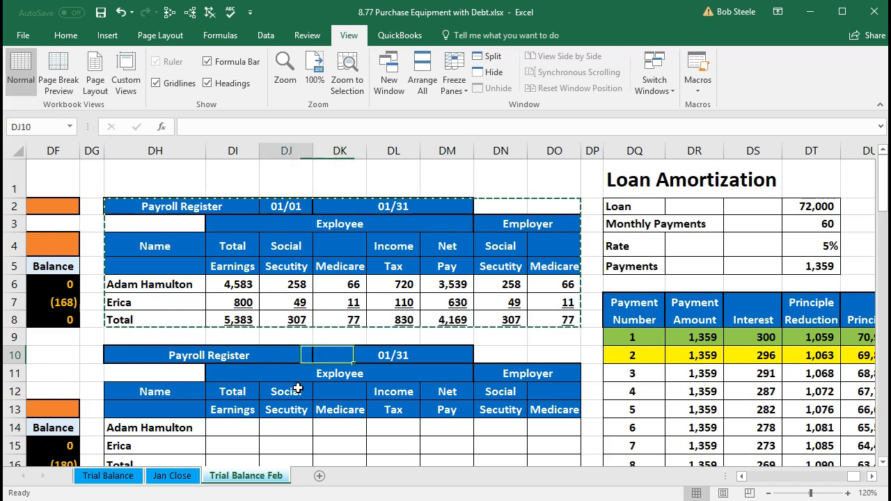
type("'")
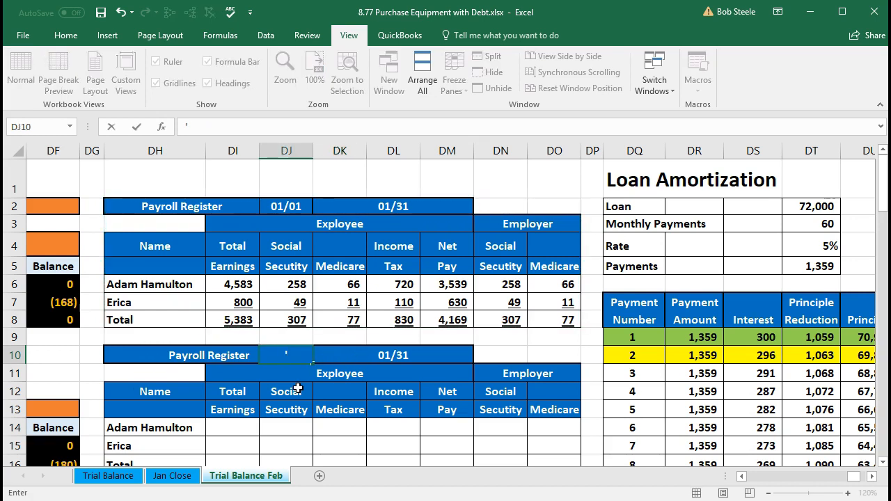
type("2/")
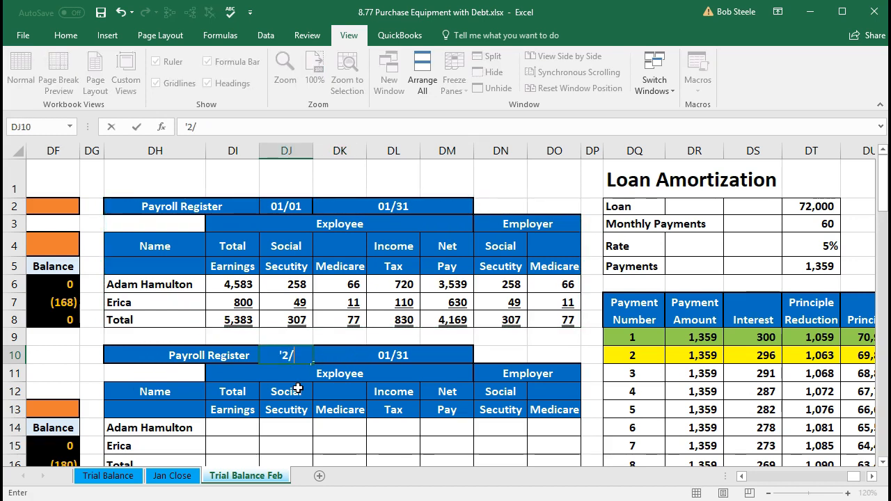
type("1")
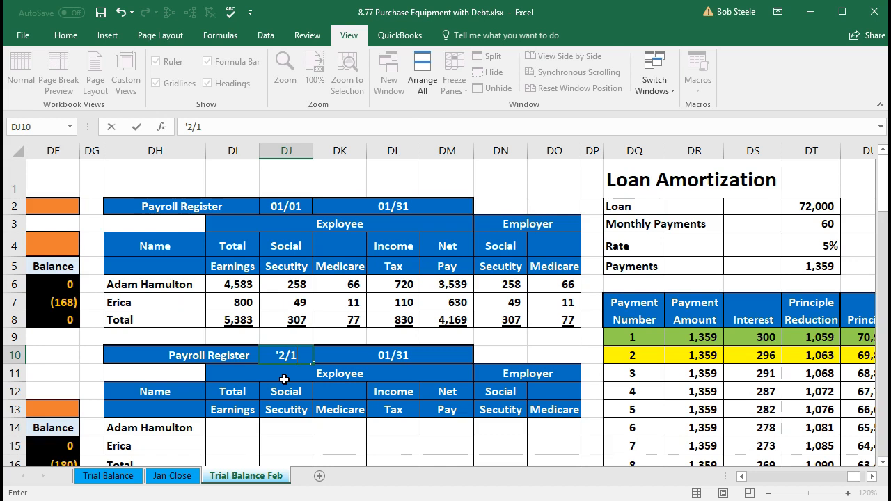
key("Return")
Replace the copied Payroll Register's end date in DK10 with the text 2/28
left_click(359, 350)
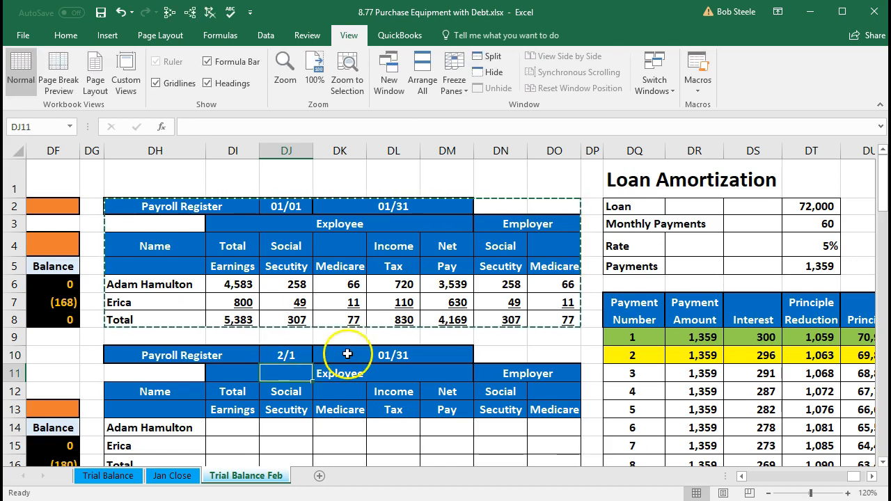
left_click(385, 355)
double_click(352, 359)
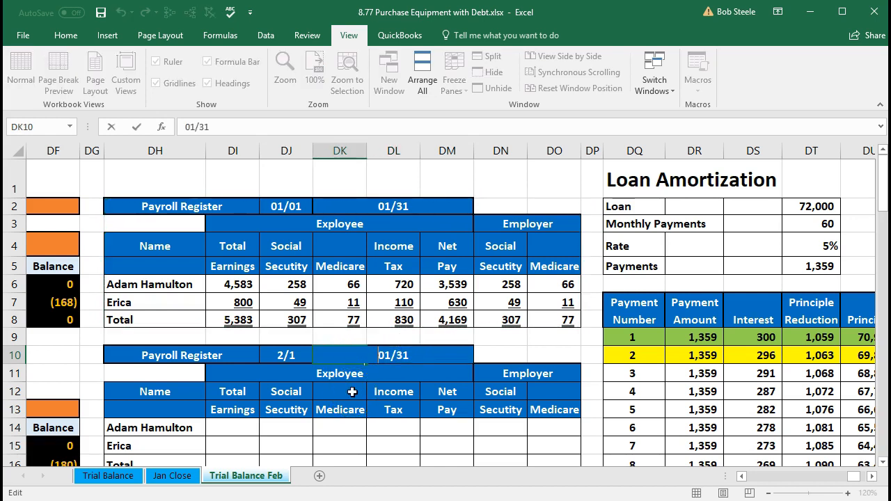
key("Right")
key("Right")
key("Right")
key("Right")
key("Right")
key("BackSpace")
key("BackSpace")
key("BackSpace")
key("BackSpace")
key("BackSpace")
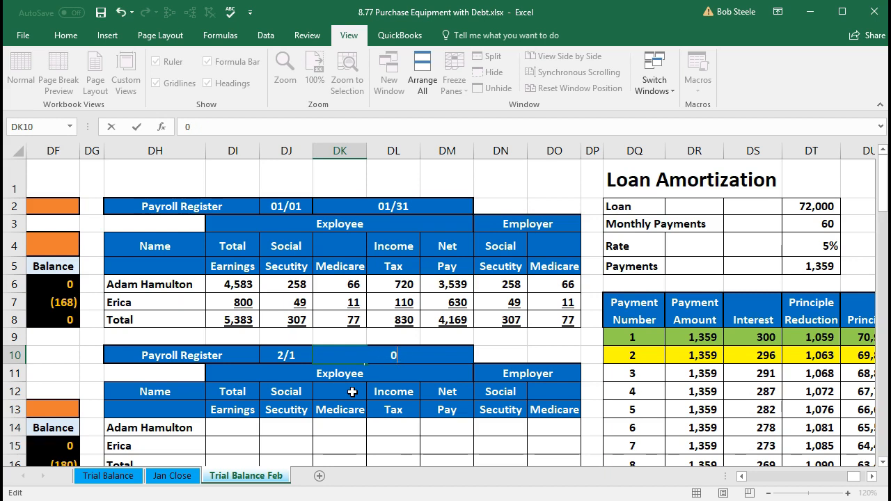
type("'2/28")
key("Return")
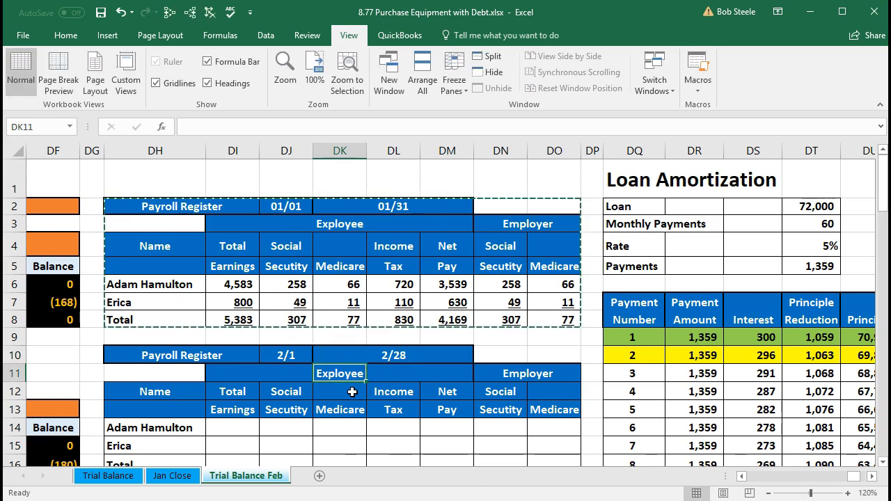
left_click(350, 354)
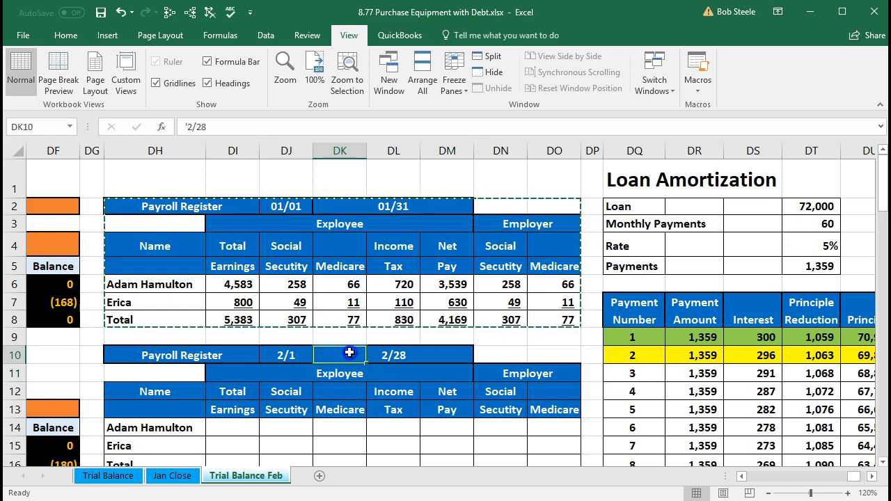
left_click(66, 36)
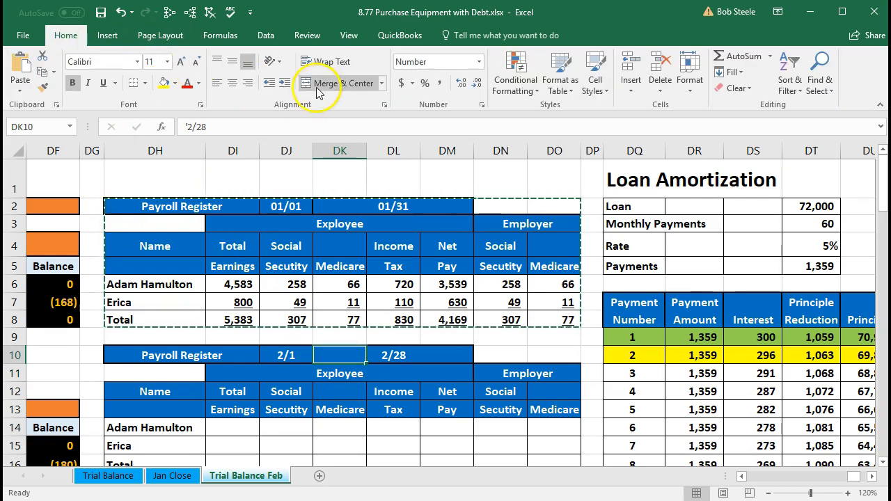
left_click(479, 62)
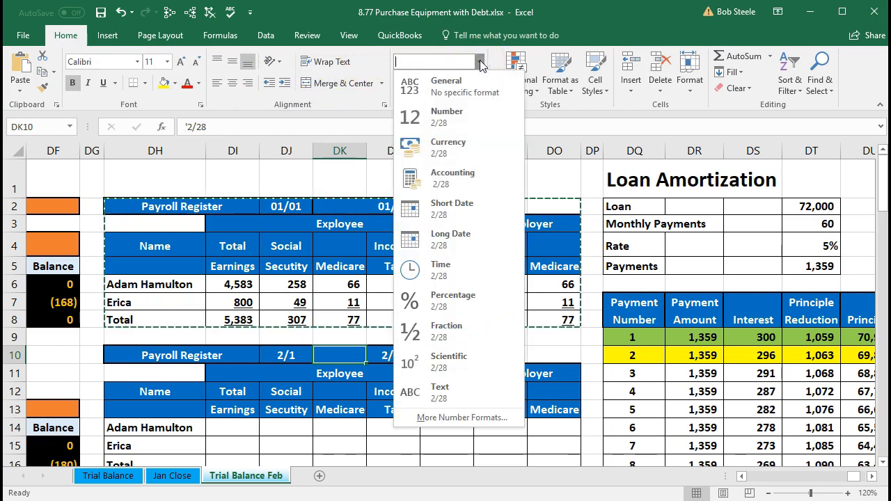
left_click(479, 63)
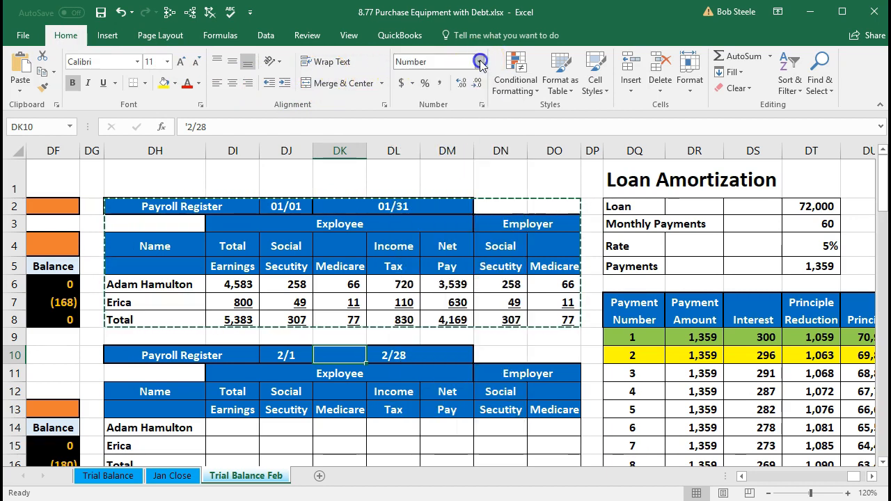
left_click(418, 391)
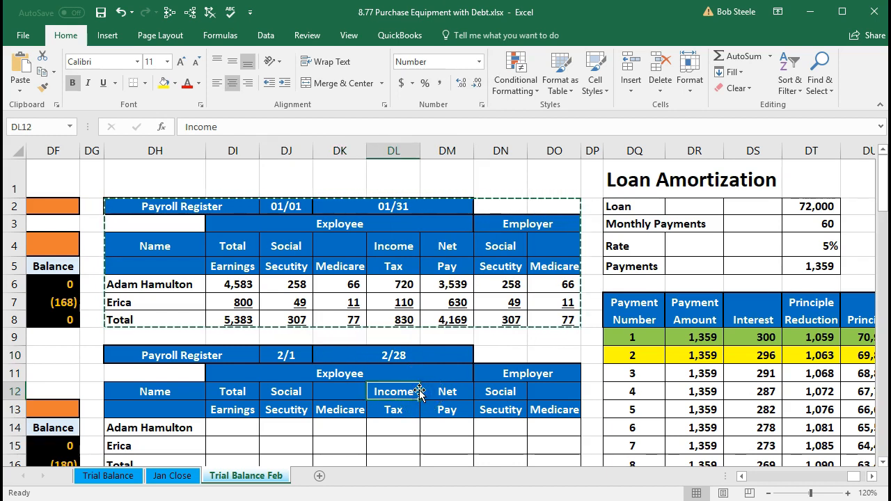
Enter total earnings of 4583 for the first employee in DI14 of the February Payroll Register
scroll(418, 391, "down", 1)
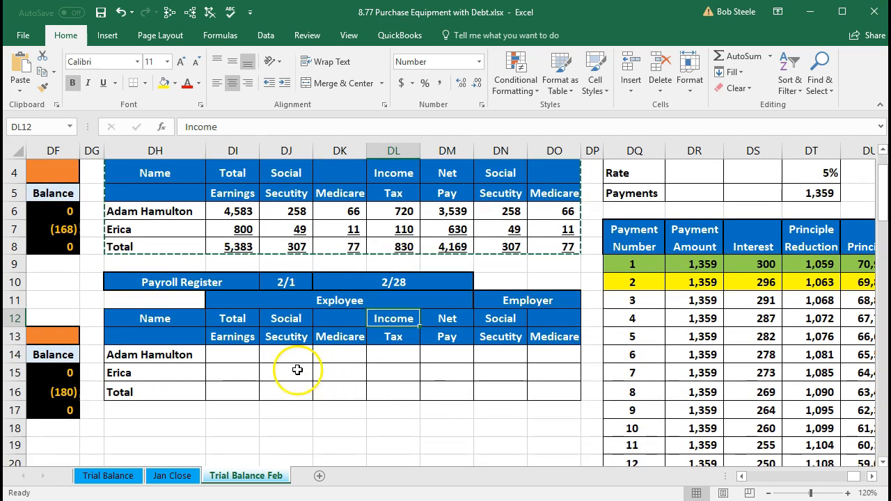
left_click(245, 358)
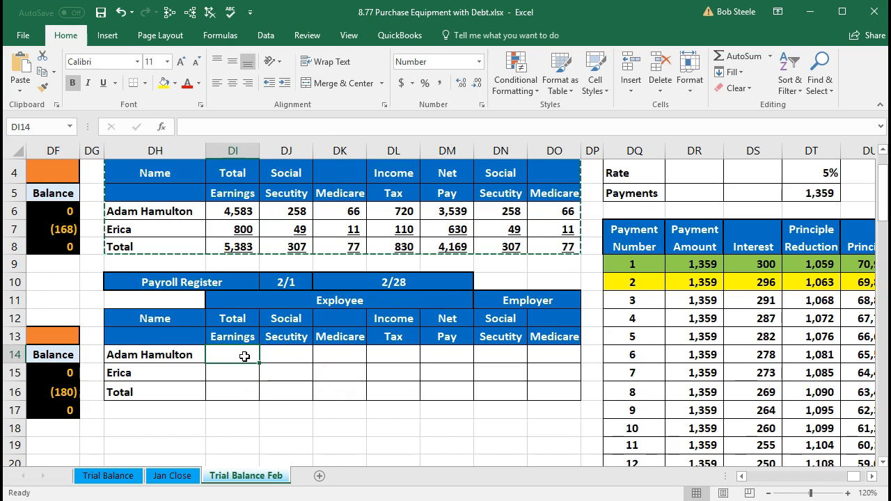
type("4583.33")
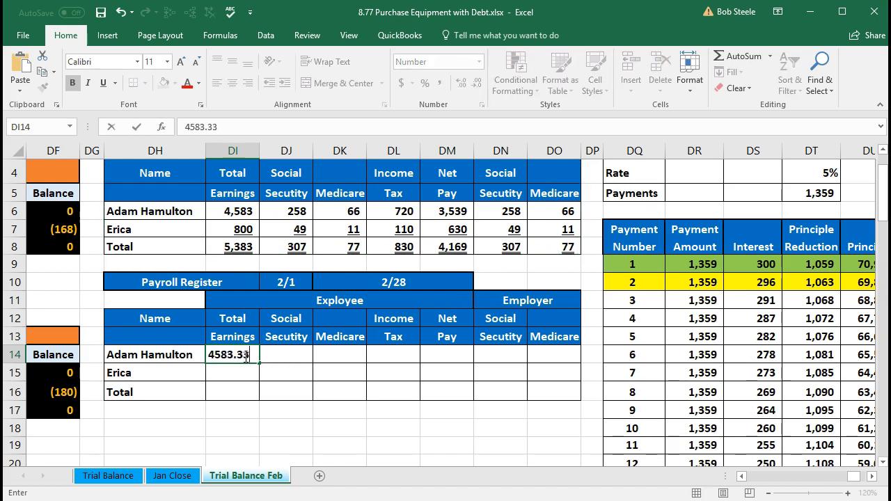
key("BackSpace")
key("BackSpace")
key("BackSpace")
key("Tab")
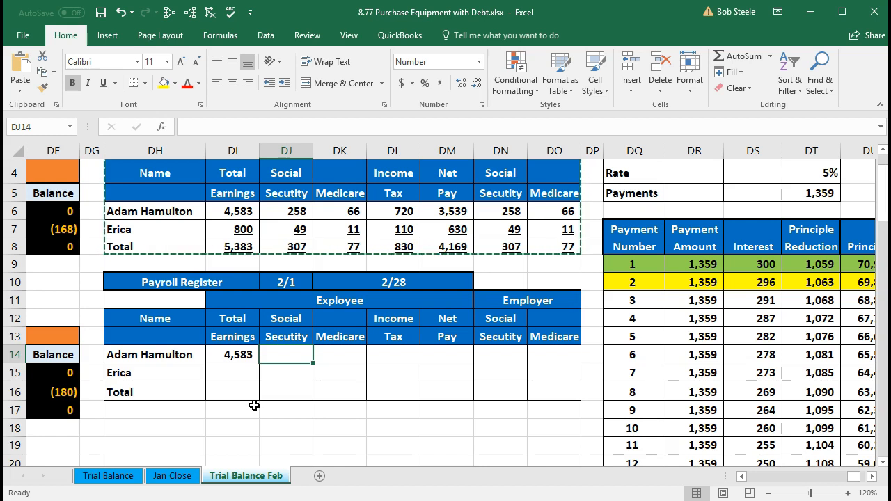
Calculate the first employee's February Social Security tax in DJ14 with the formula =DI14*.062
type("=")
left_click(239, 356)
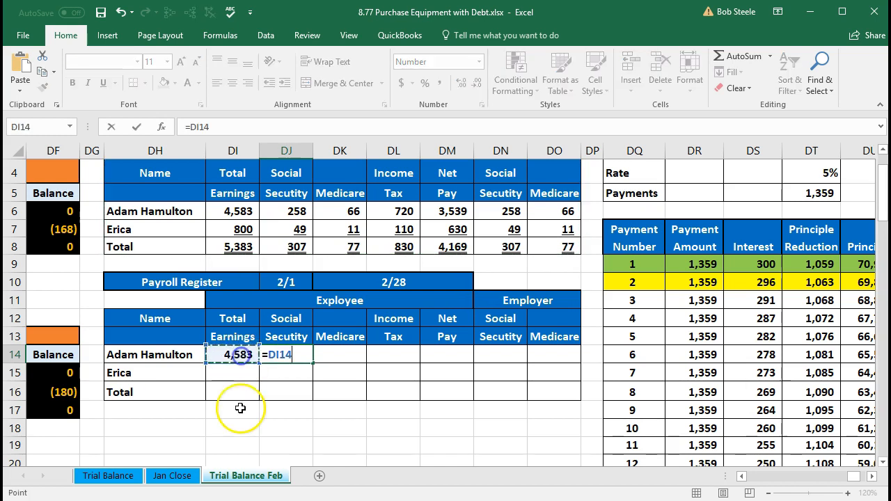
type("*")
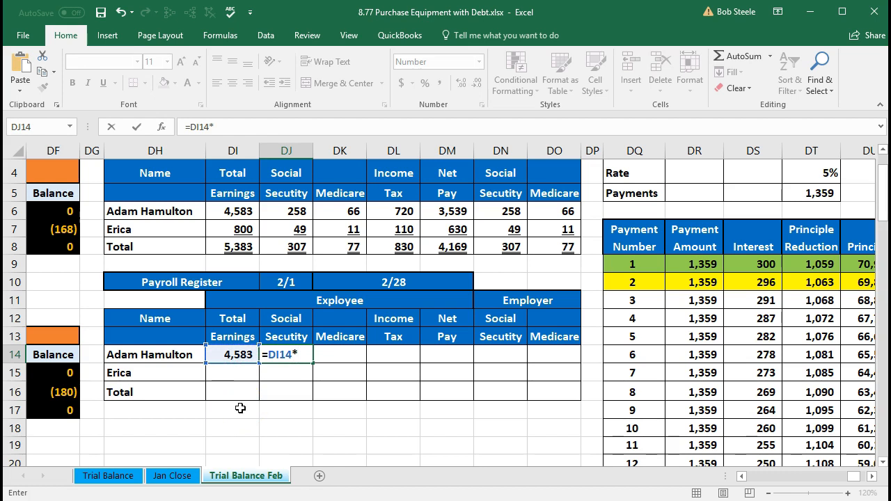
type(".062")
key("Return")
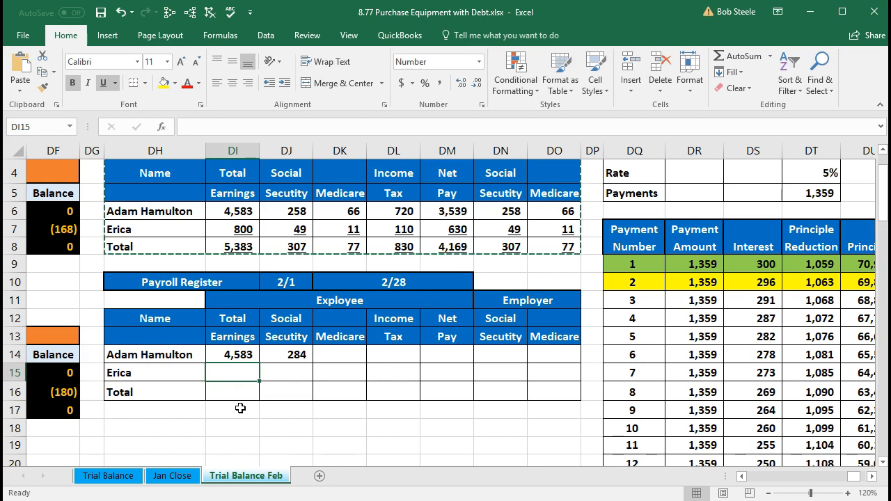
Calculate the first employee's February Medicare tax in DK14 with the formula =DI14*.0145
key("Right")
key("Right")
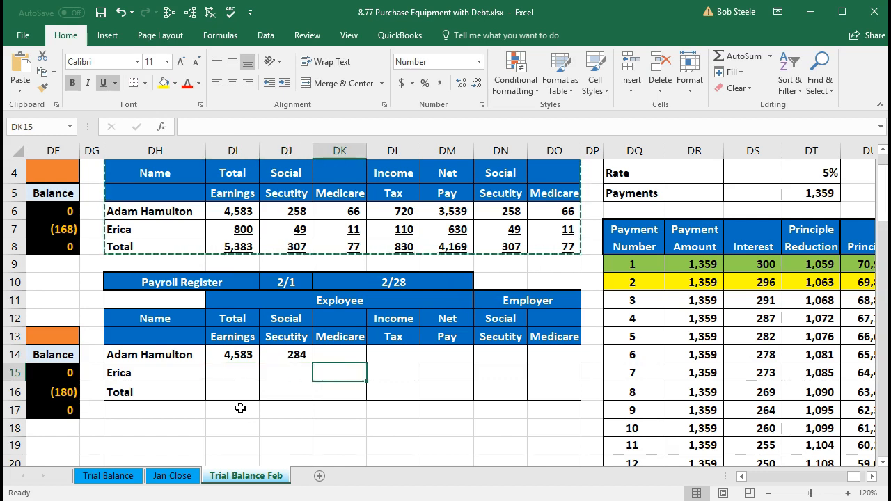
key("Up")
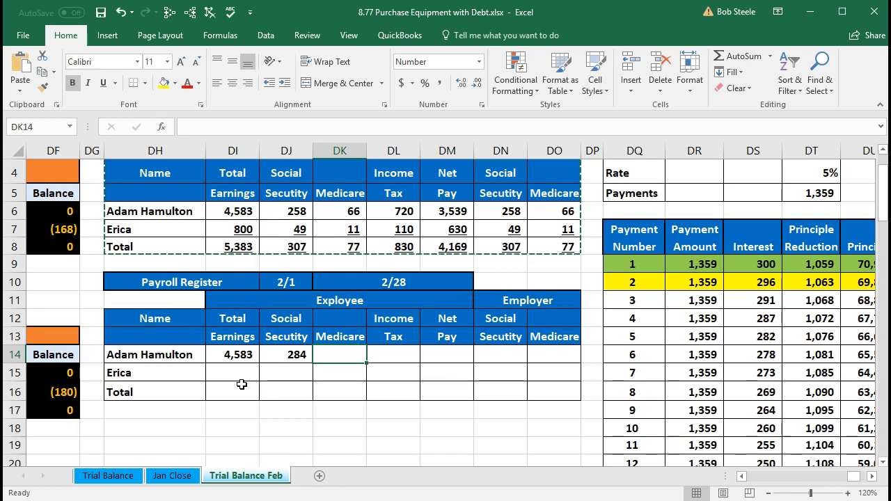
type("=")
left_click(242, 355)
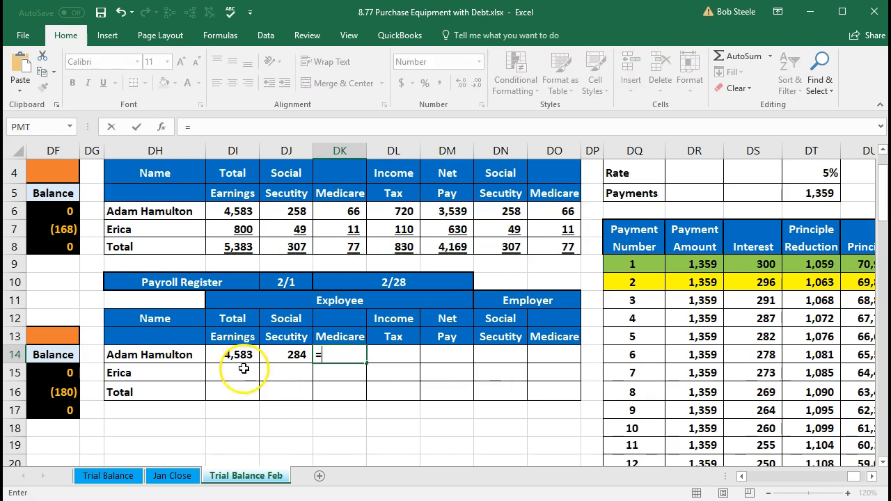
type("*")
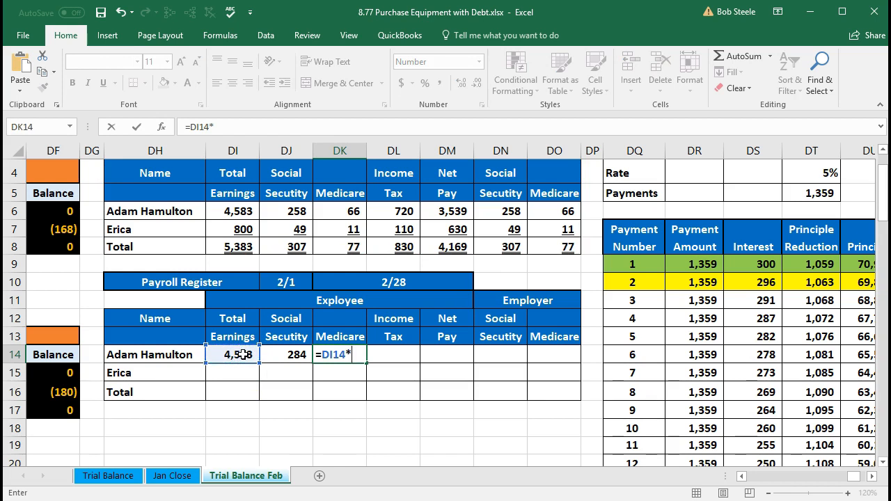
type(".0145")
key("Return")
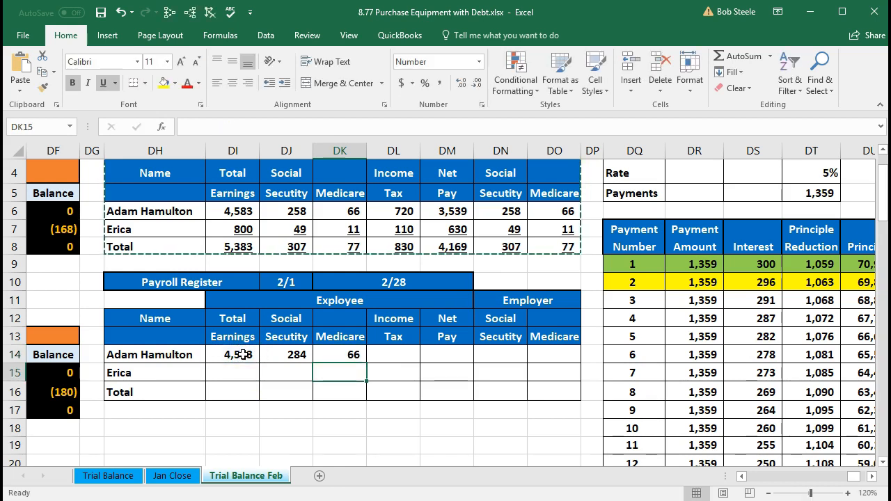
Enter 720 as the first employee's February income tax in DL14 and select the total earnings cell DI14
key("Right")
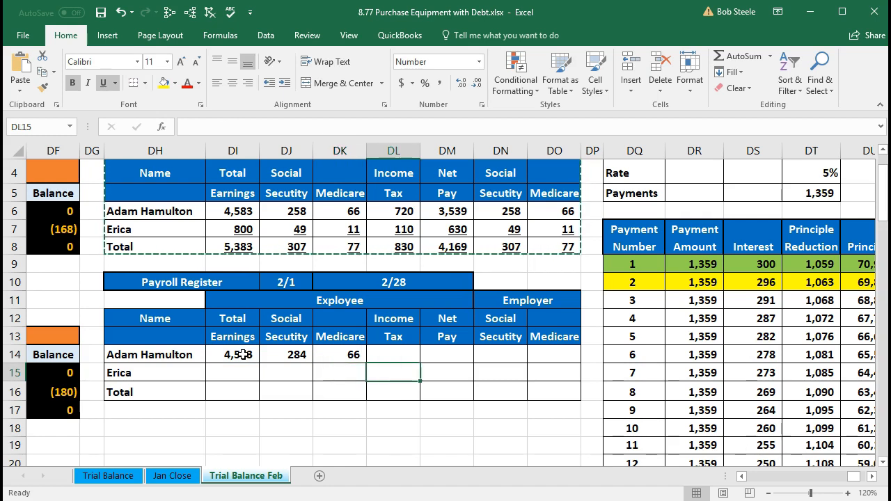
key("Up")
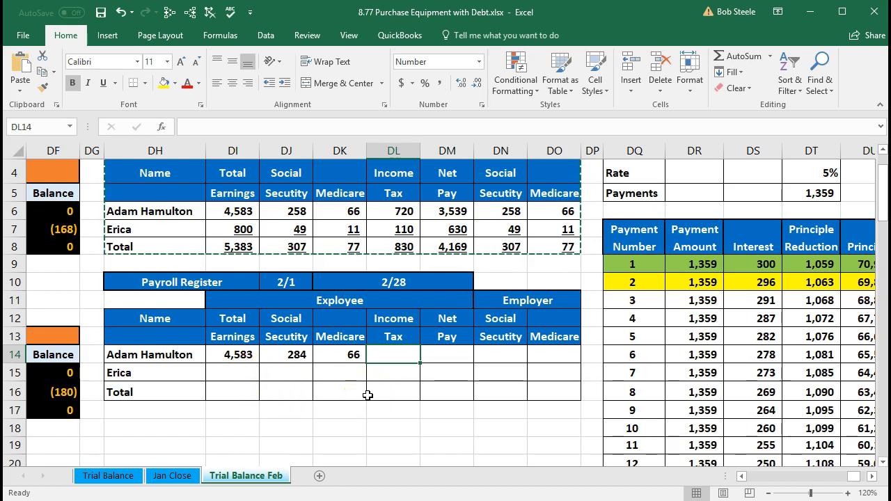
type("720")
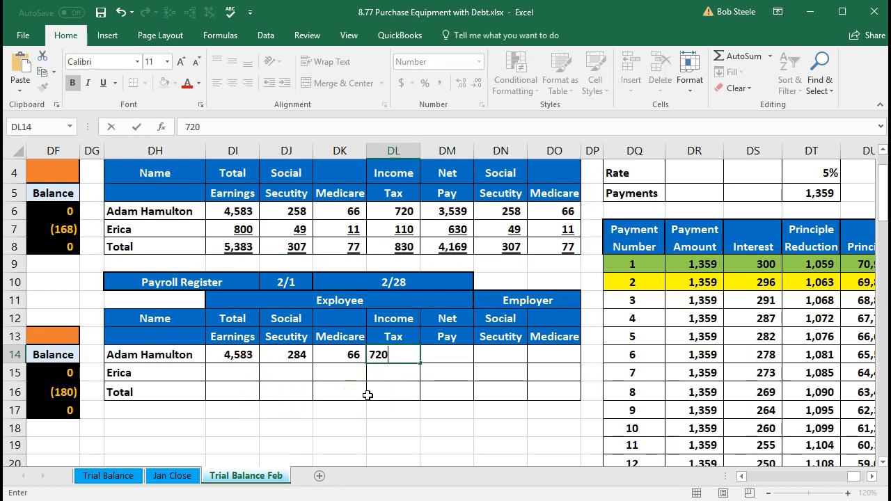
key("Tab")
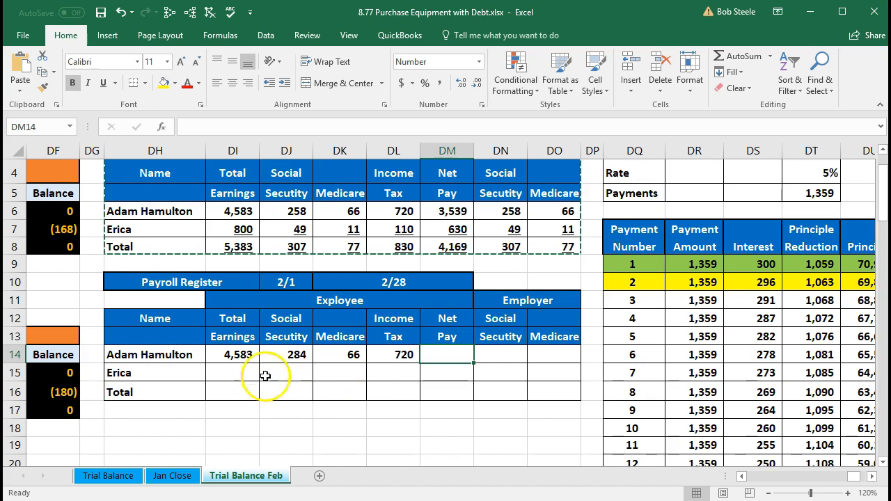
left_click(241, 358)
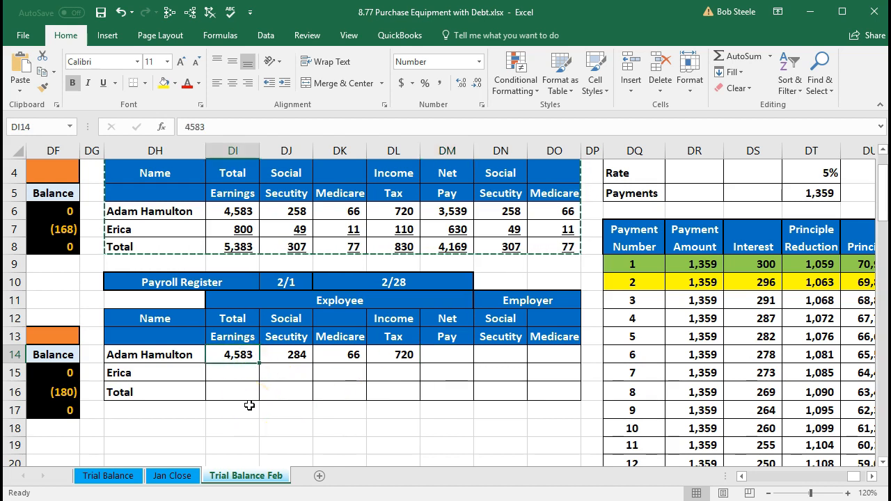
left_click(273, 358)
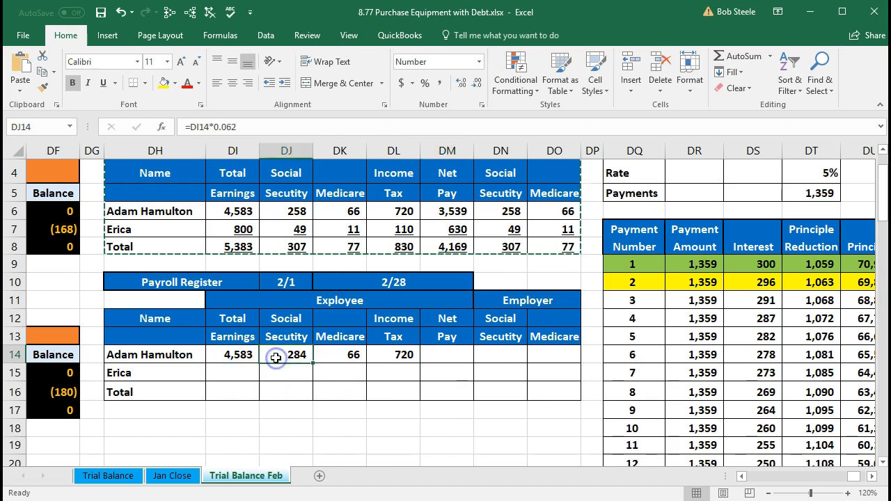
left_click(322, 361)
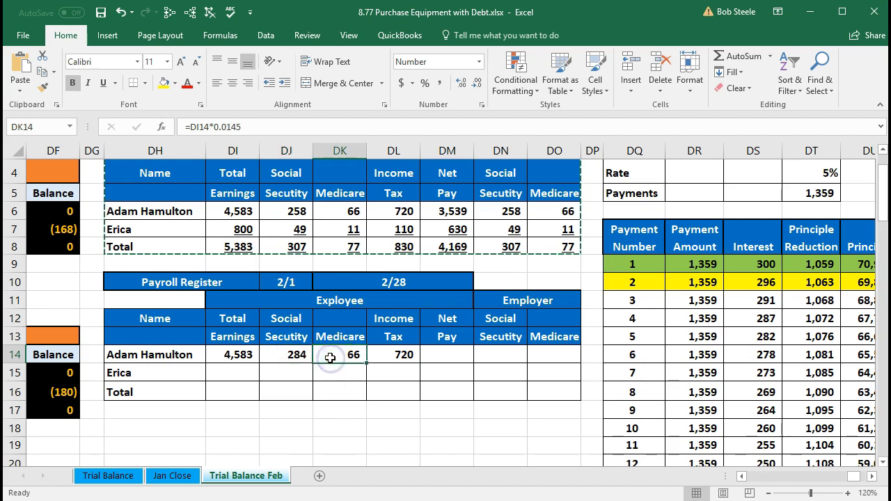
left_click(383, 354)
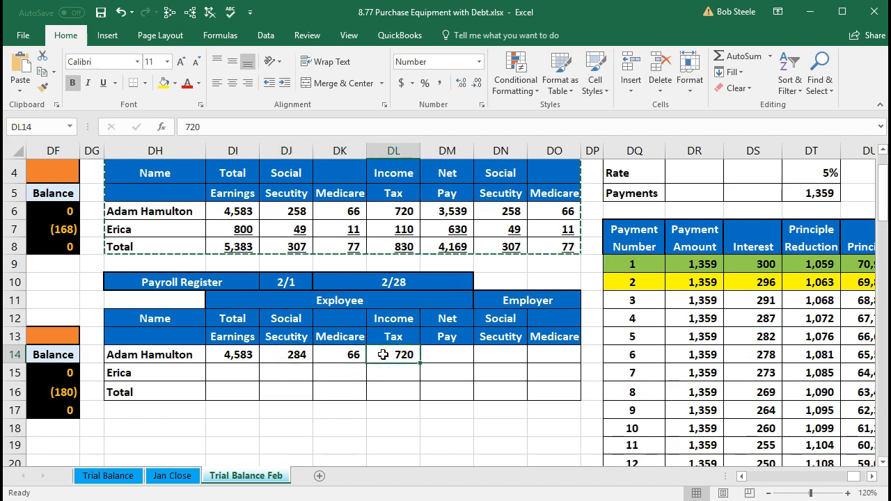
left_click(245, 355)
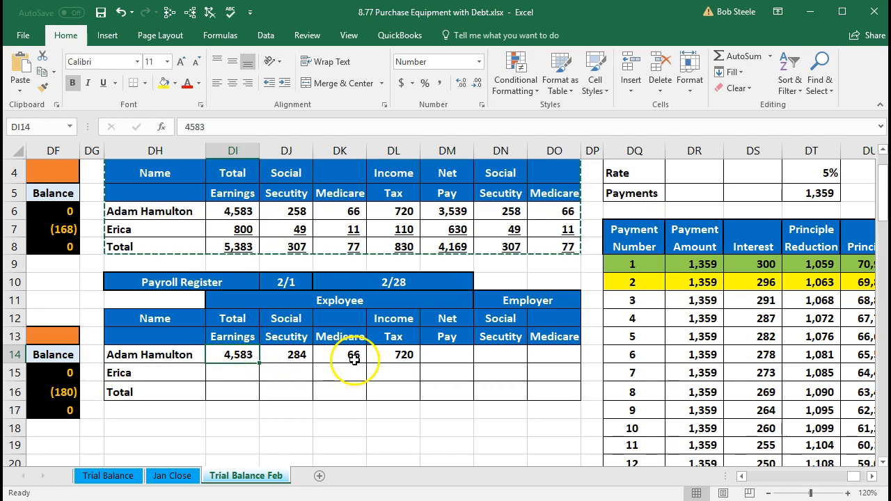
left_click(432, 357)
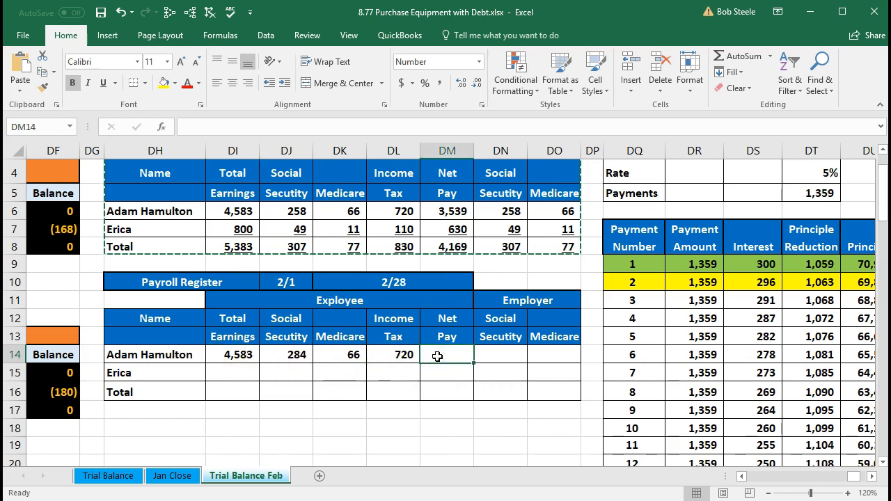
key("XF86Calculator")
left_click_drag(890, 202, 656, 151)
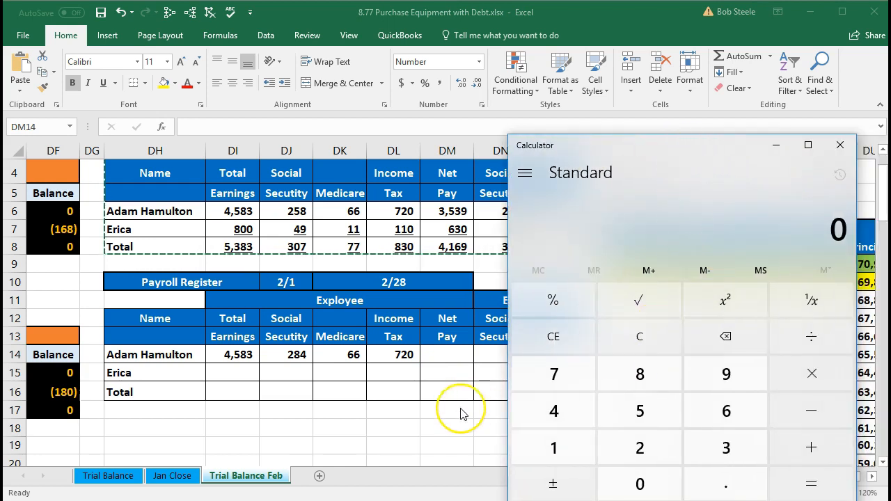
type("4583-2")
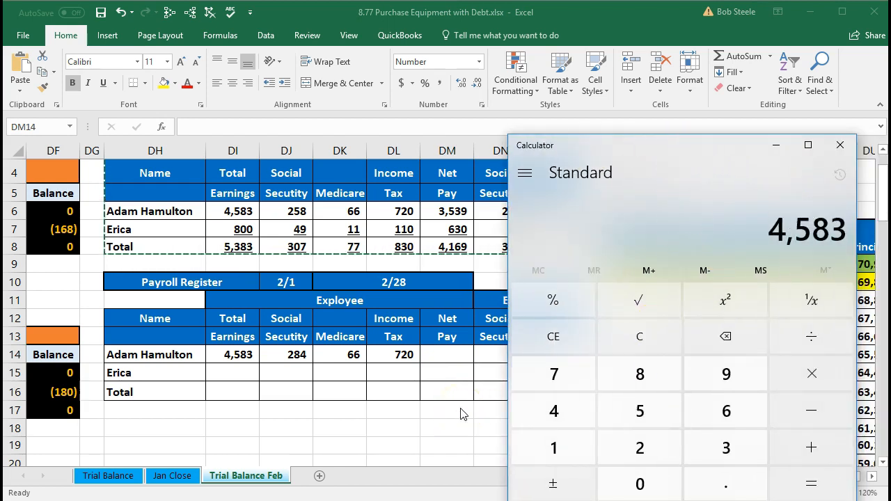
type("84-66-72")
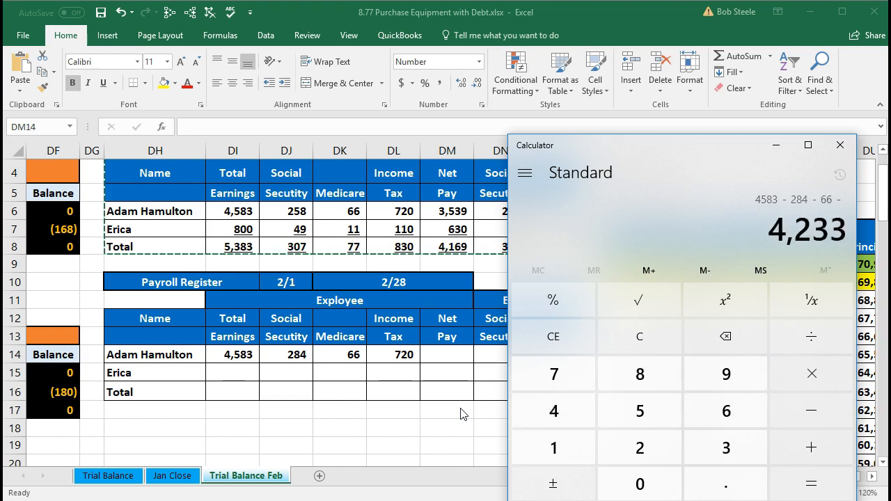
type("0")
key("Return")
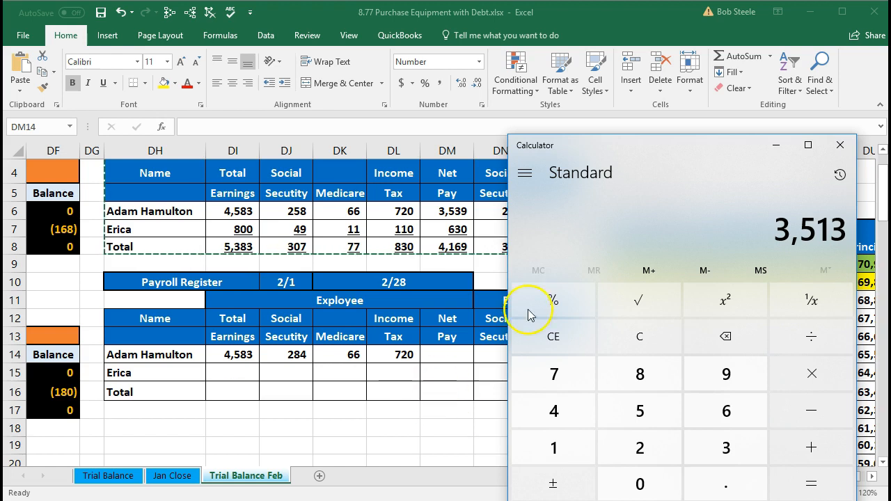
left_click(774, 148)
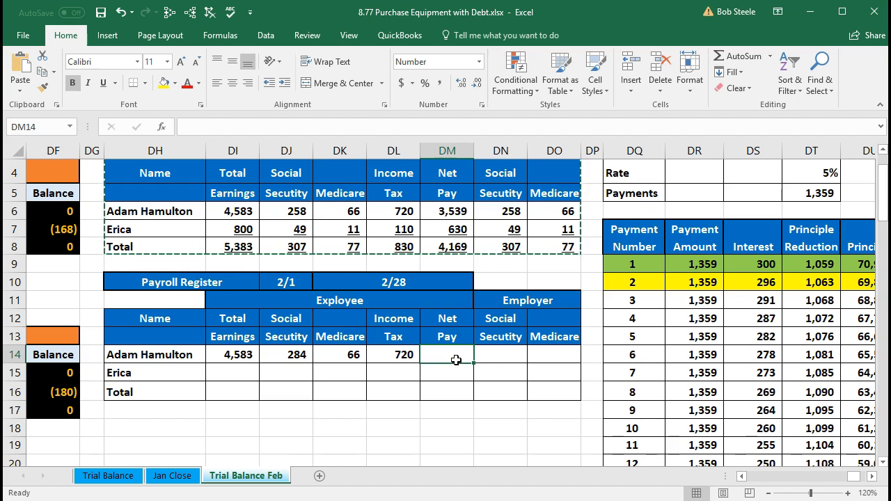
Calculate the first employee's February net pay in DM14 with the formula =DI14-DJ14-DK14-DL14
type("=")
left_click(243, 355)
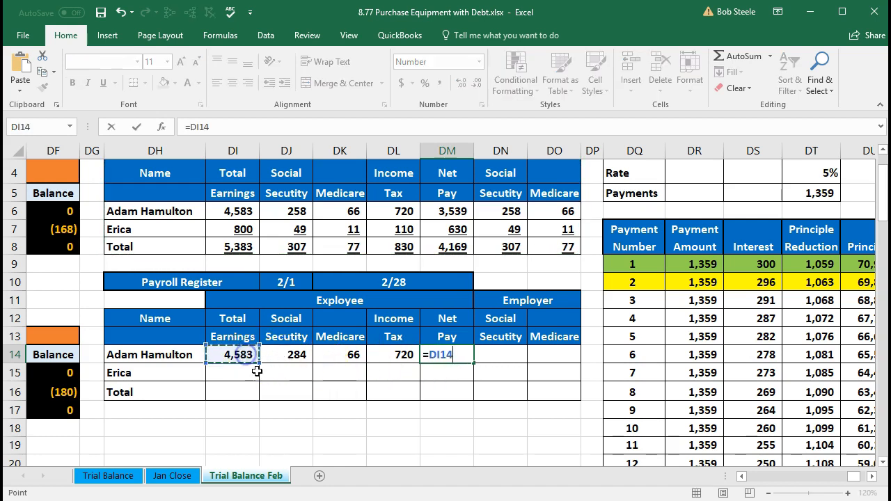
type("-")
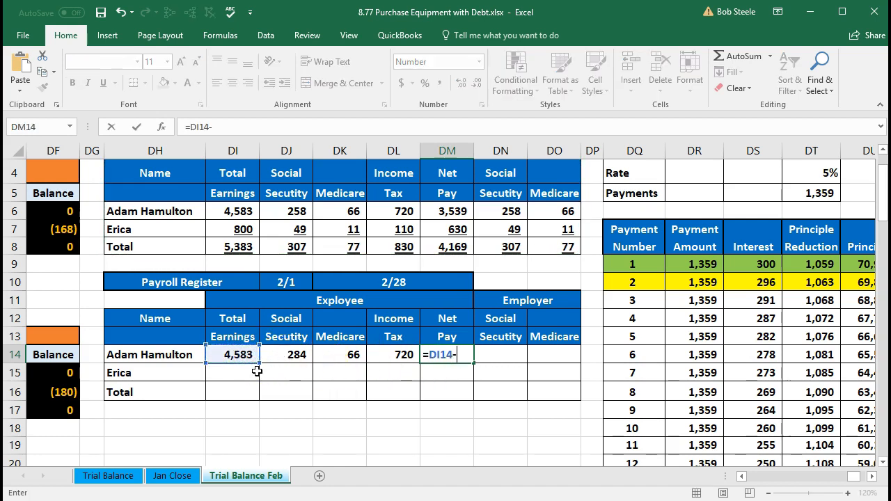
left_click(278, 355)
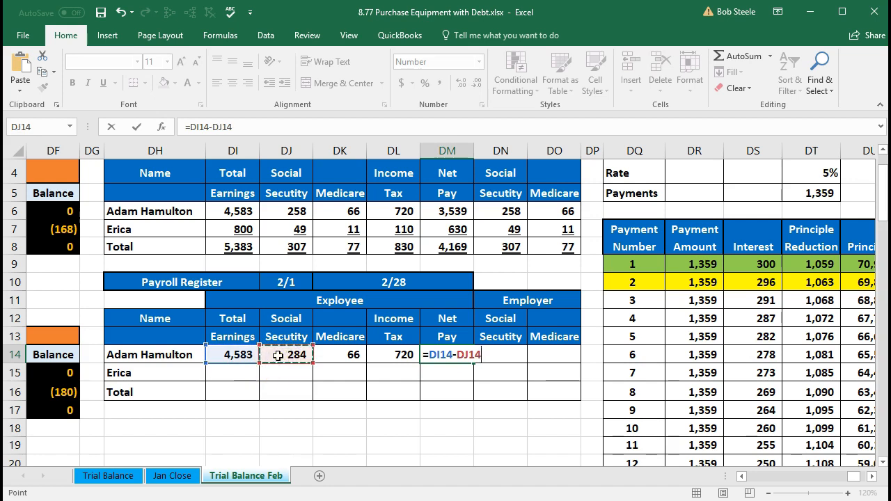
type("-")
left_click(349, 355)
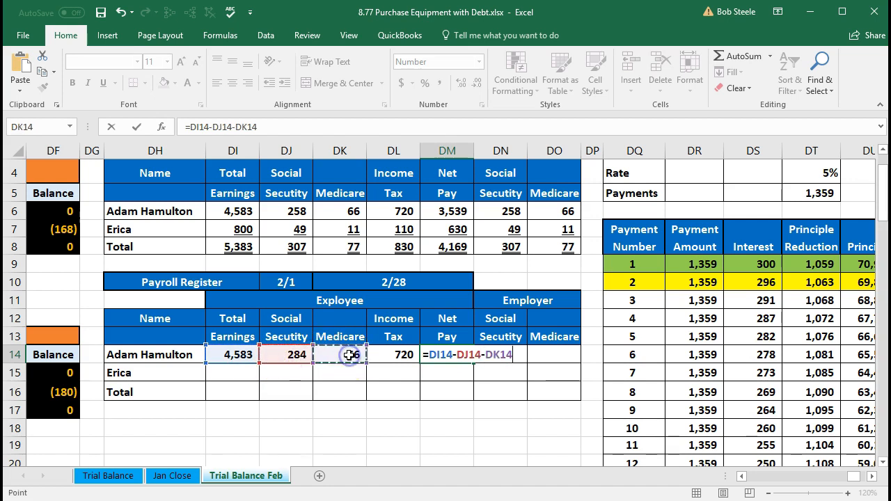
type("-")
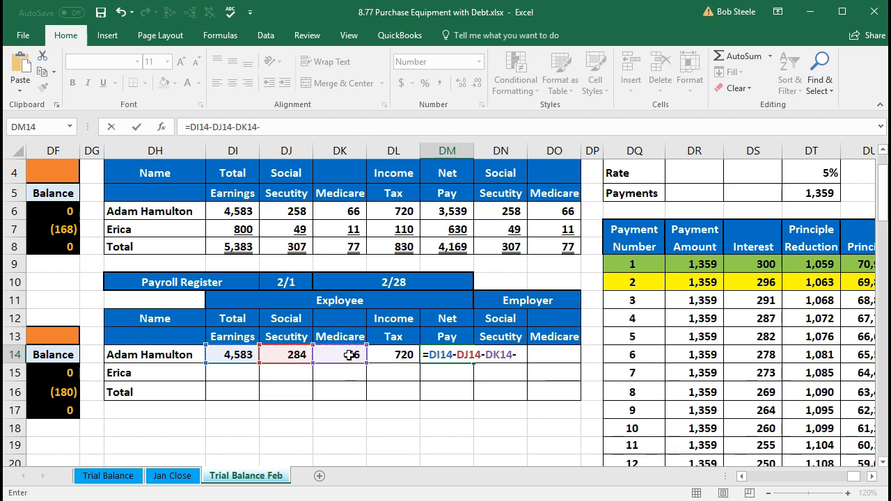
left_click(390, 356)
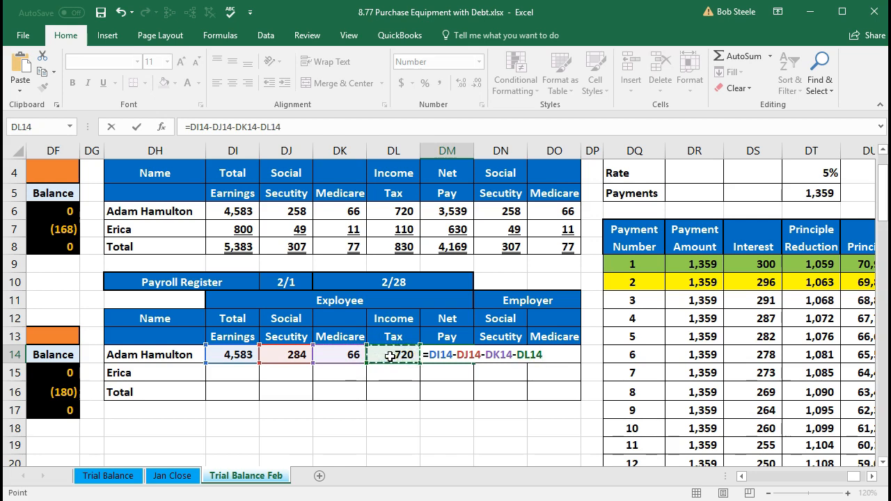
key("Return")
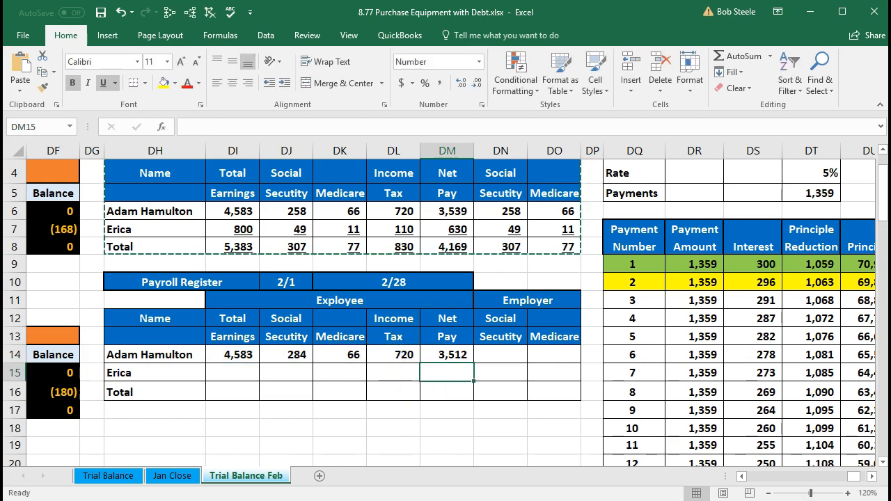
Compare the net pay in DM14 with the Calculator result and inspect the cell's formula
left_click(665, 500)
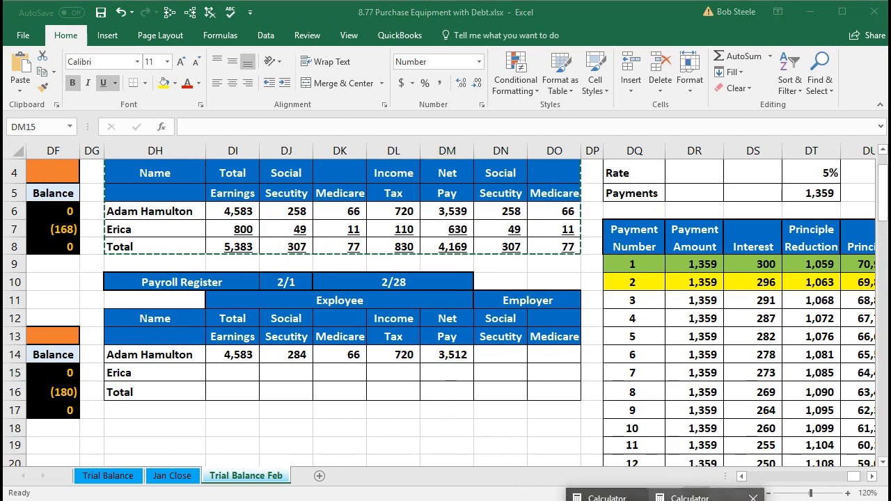
left_click(696, 497)
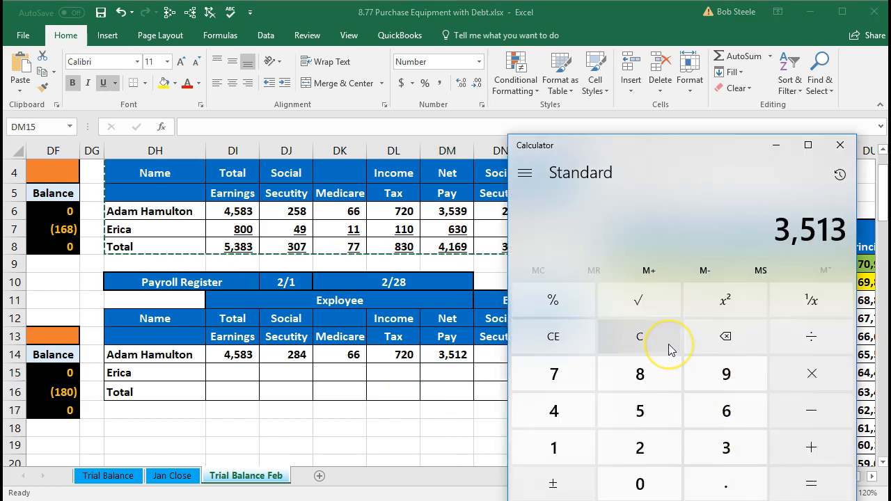
left_click(461, 416)
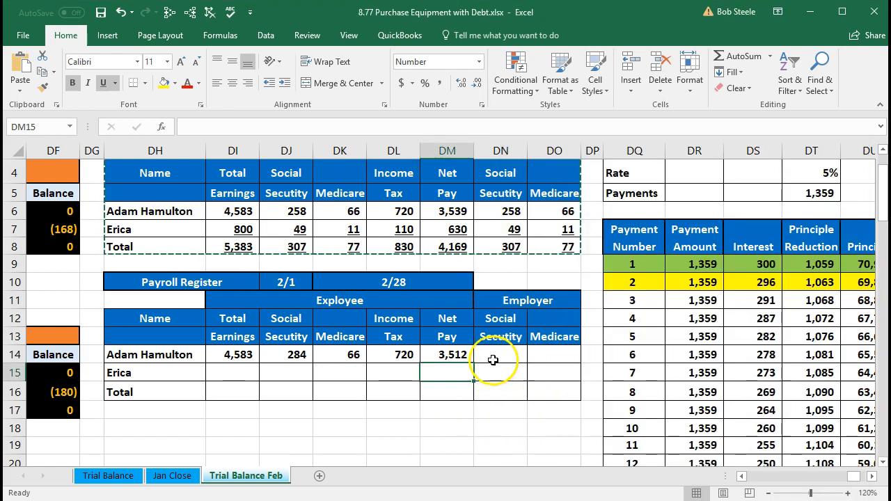
left_click(453, 356)
double_click(453, 356)
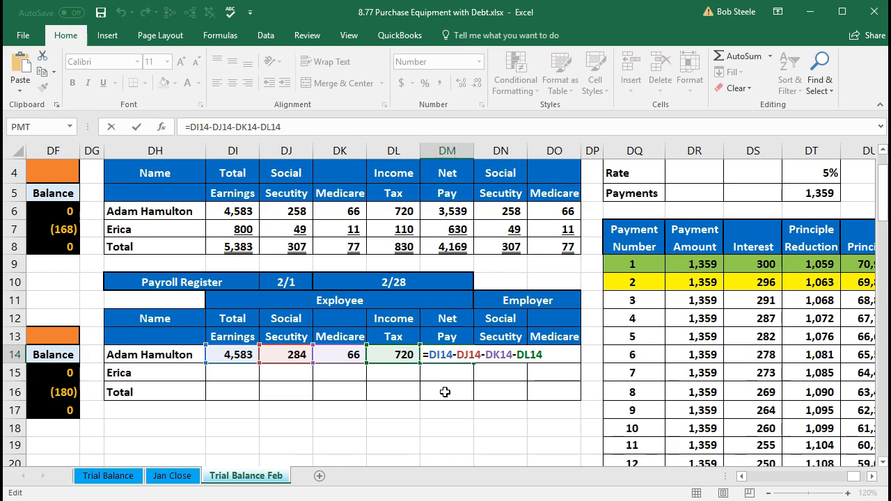
key("Return")
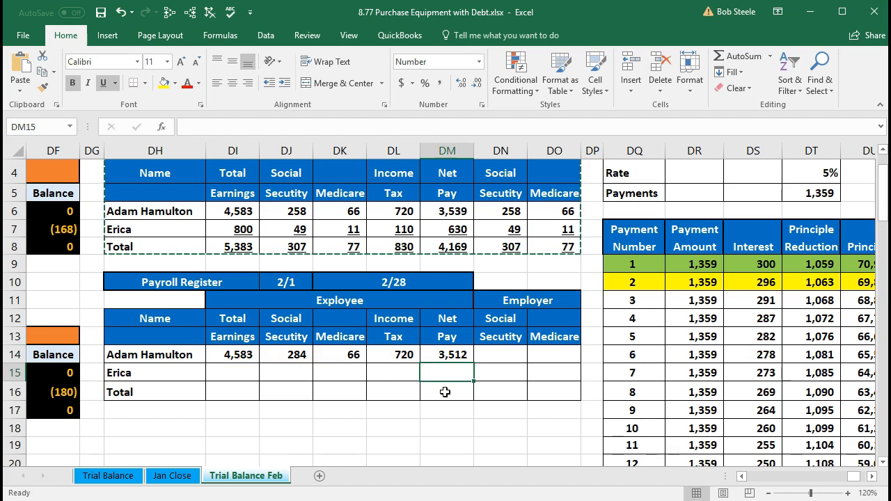
Set the first employee's employer Social Security in DN14 equal to the employee amount with =DJ14
key("Up")
key("Right")
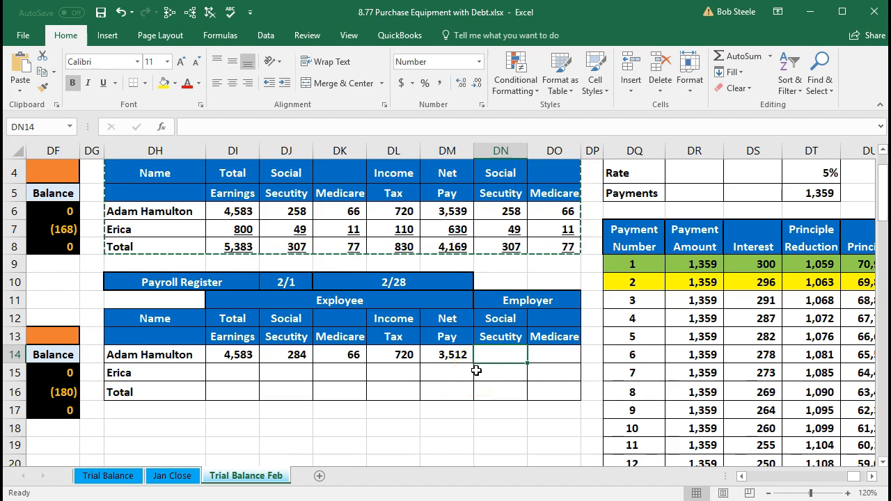
left_click_drag(297, 355, 322, 357)
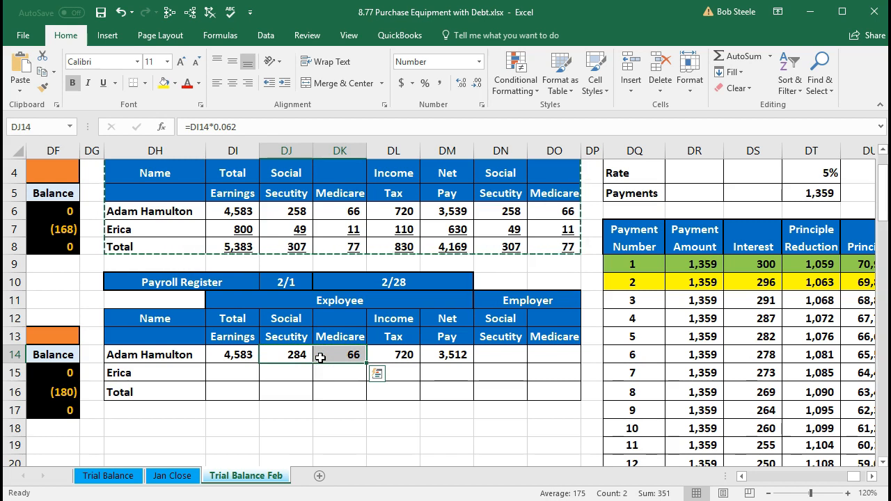
left_click(510, 352)
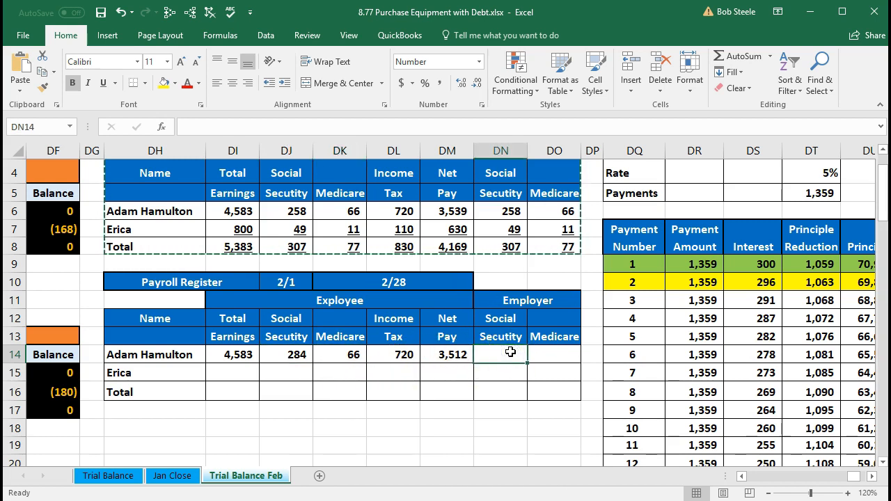
type("=")
key("Left")
key("Left")
key("Left")
key("Left")
key("Tab")
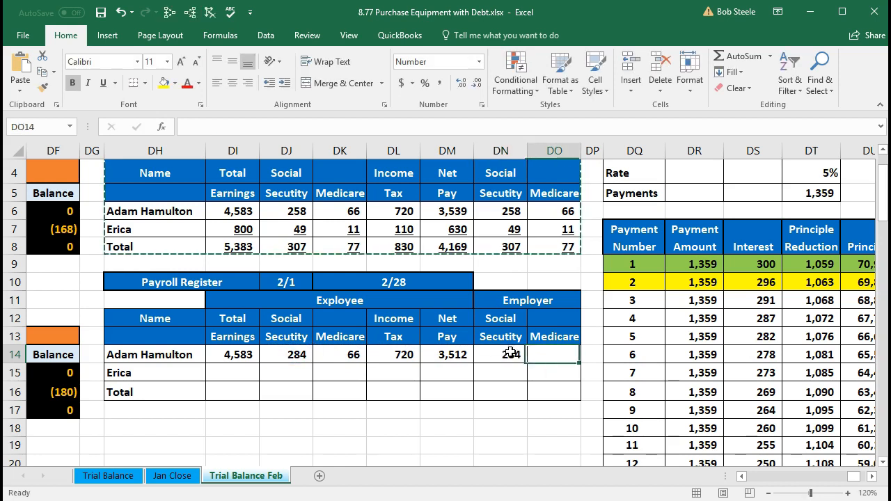
Set the first employee's employer Medicare in DO14 equal to the employee amount with =DK14
type("=")
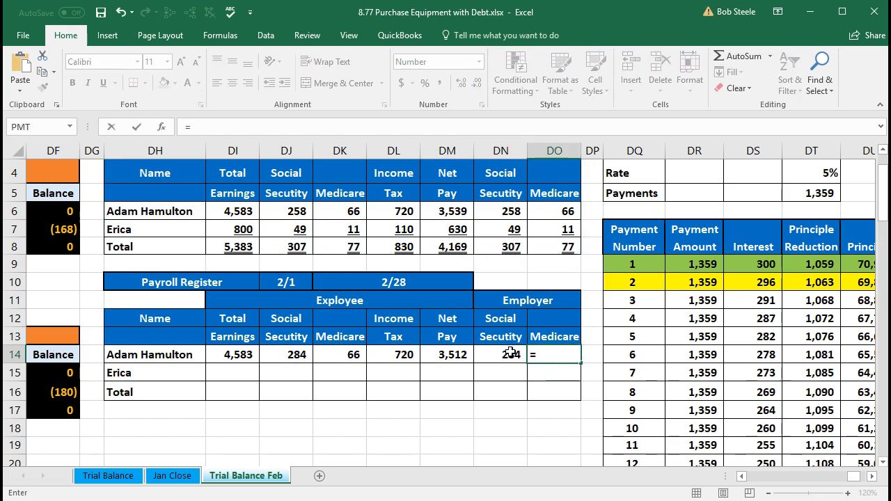
key("Left")
key("Left")
key("Left")
key("Left")
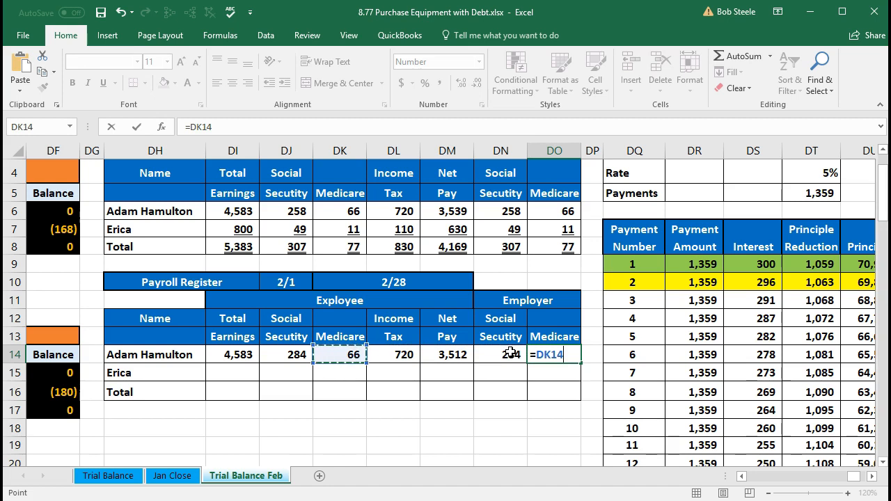
key("Return")
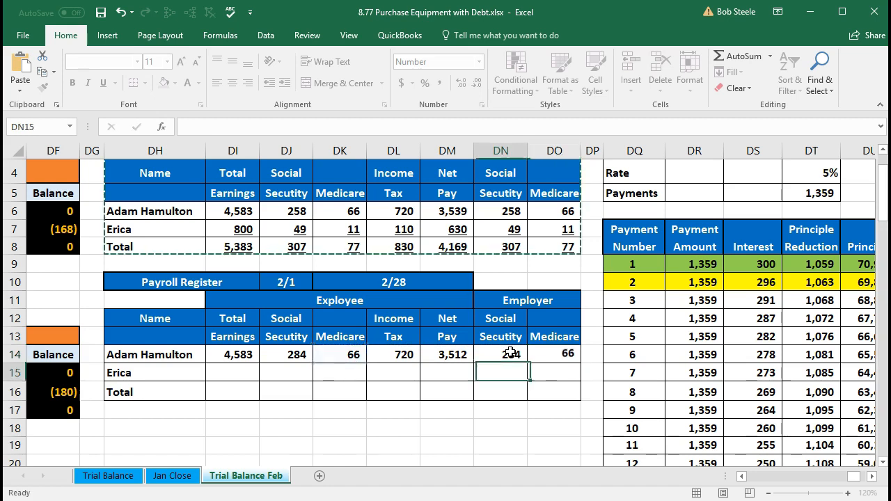
Check the employer tax cells DN14 and DO14 against the employee and employer headings in row 11
left_click(510, 354)
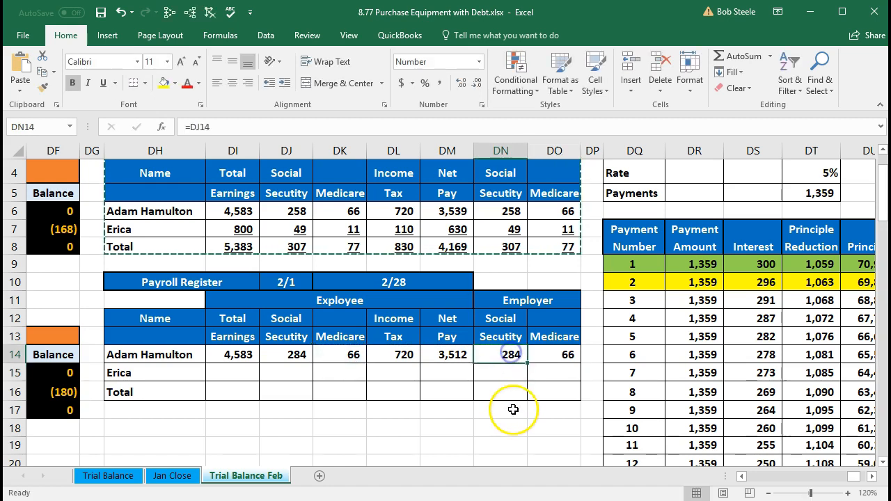
left_click(561, 359)
left_click(519, 301)
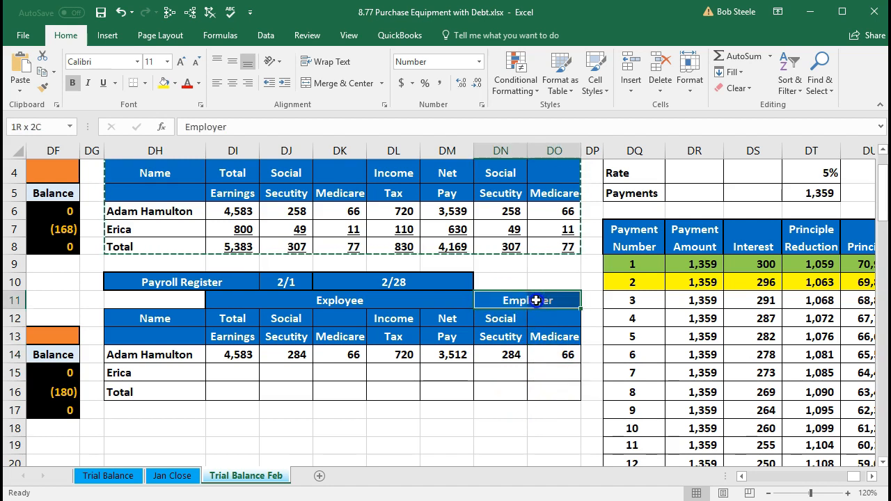
left_click_drag(243, 299, 426, 300)
left_click(493, 356)
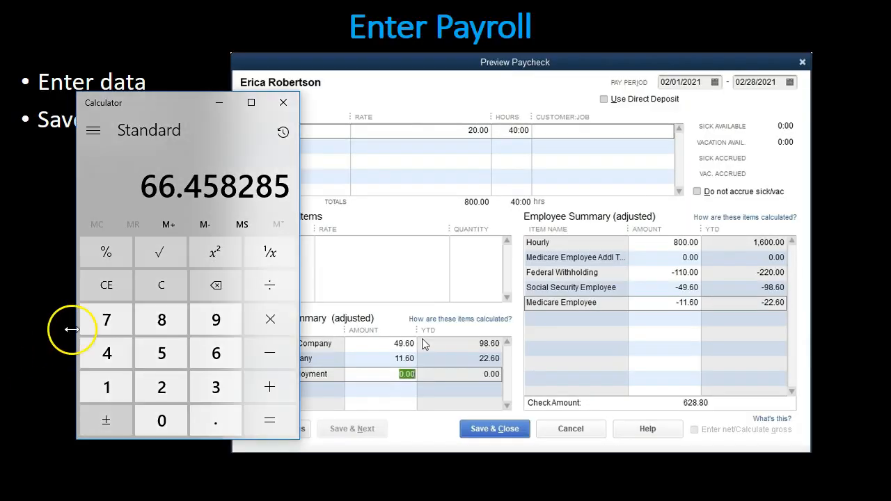
Calculate the second employee's Social Security in Calculator as 800 × .062, with the window moved over the Preview Paycheck image
left_click(164, 286)
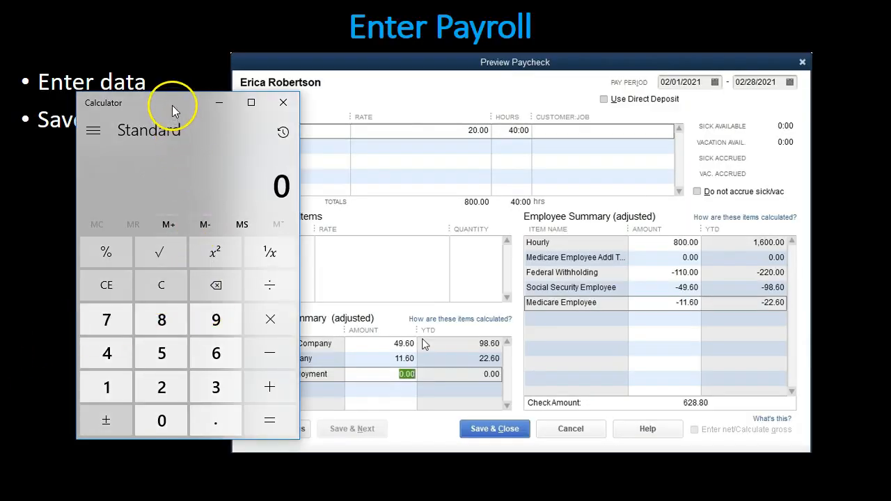
left_click_drag(174, 112, 373, 142)
left_click(361, 350)
left_click(365, 317)
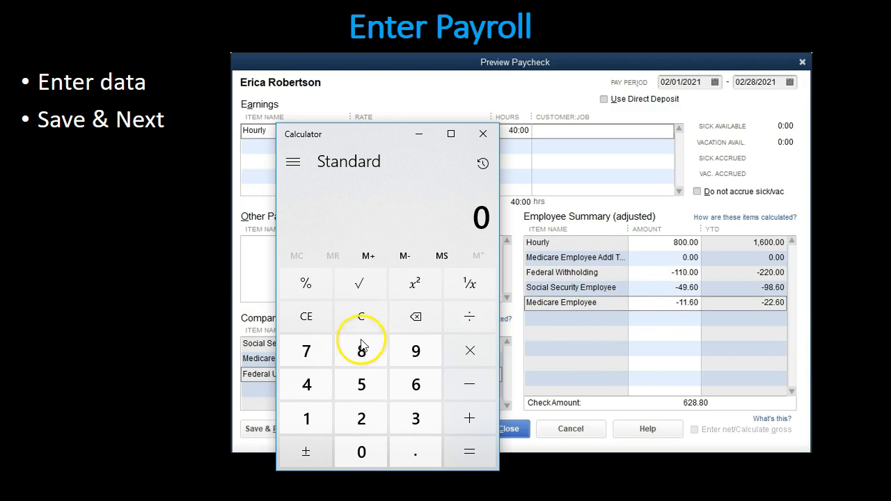
left_click(353, 320)
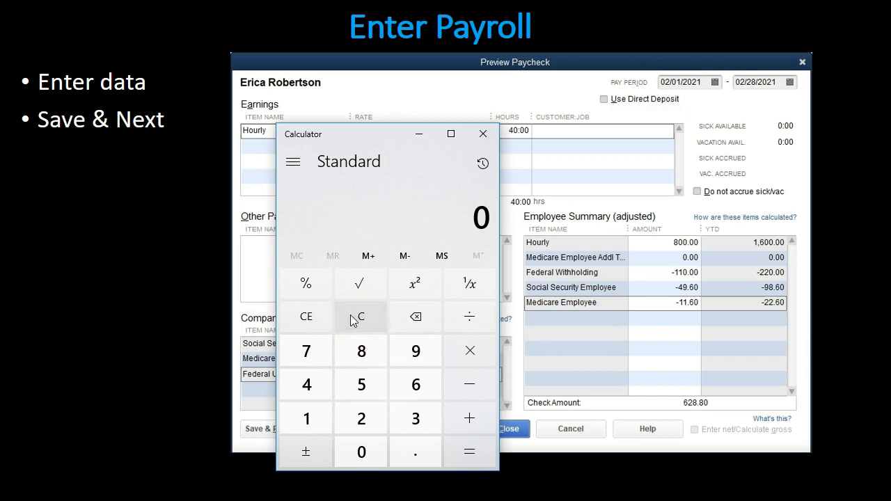
type("800")
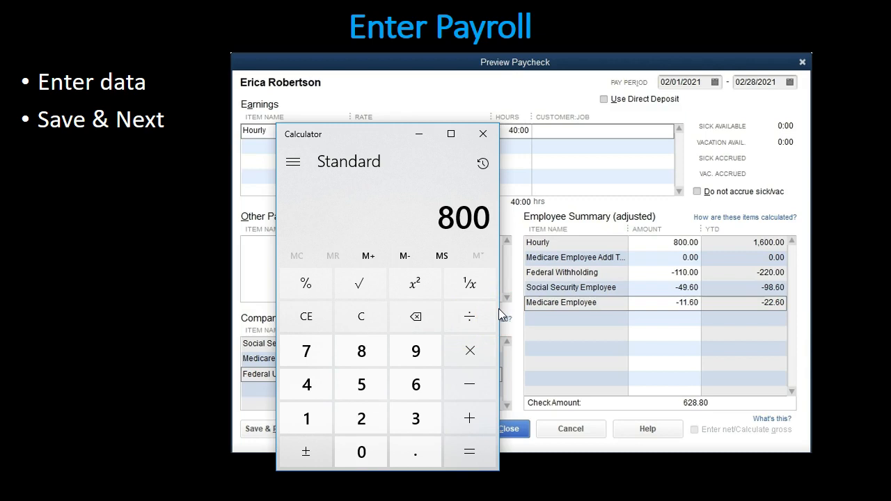
key("asterisk")
type(".062")
key("Return")
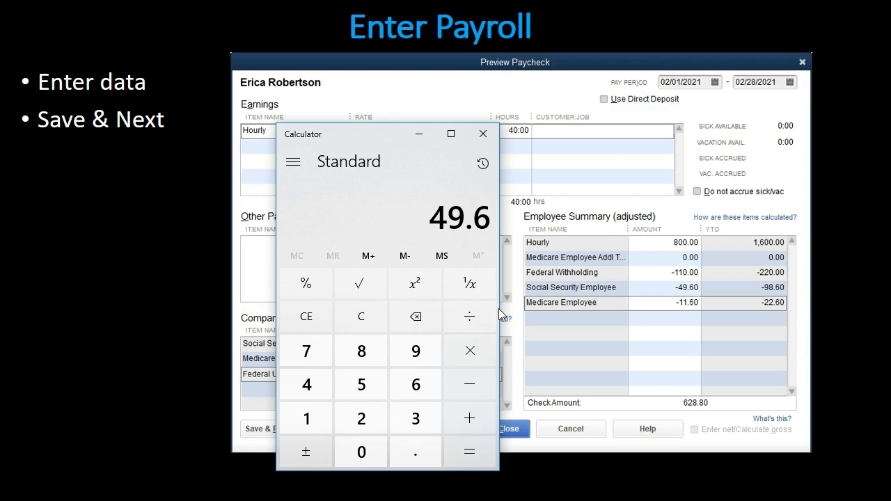
Calculate the second employee's Medicare as 800 × .0145, and minimize Calculator
left_click(379, 322)
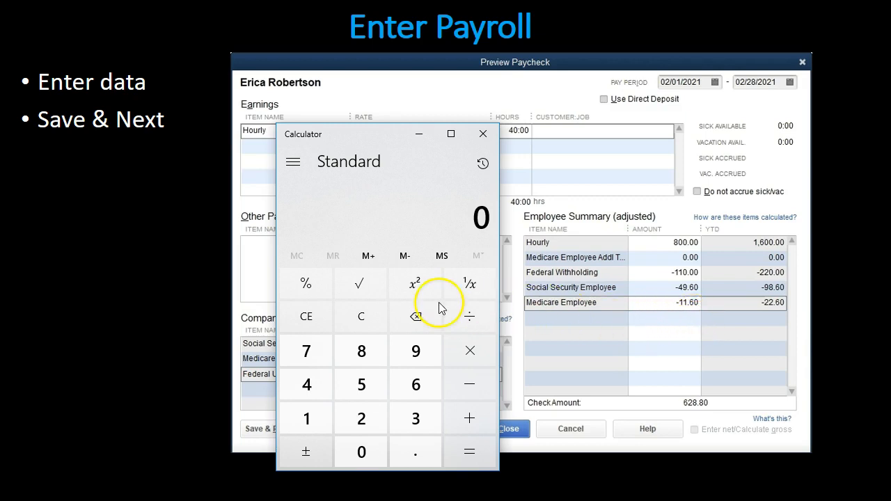
type("800*.0")
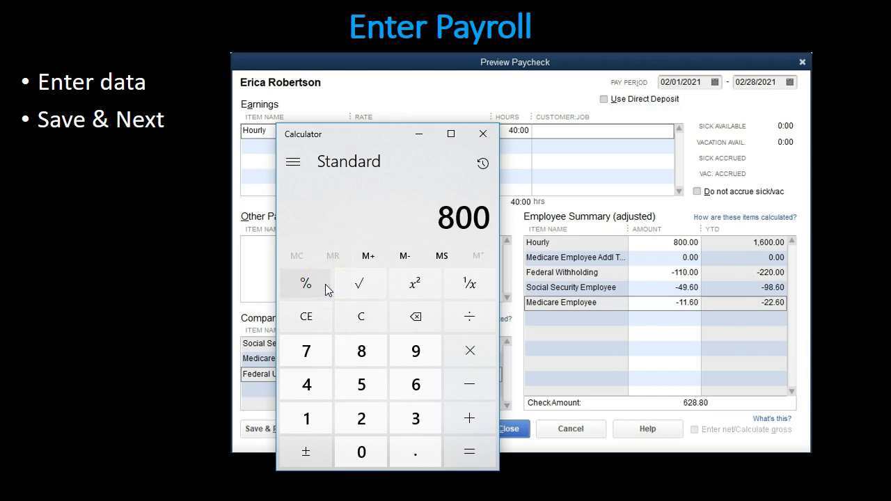
type("145")
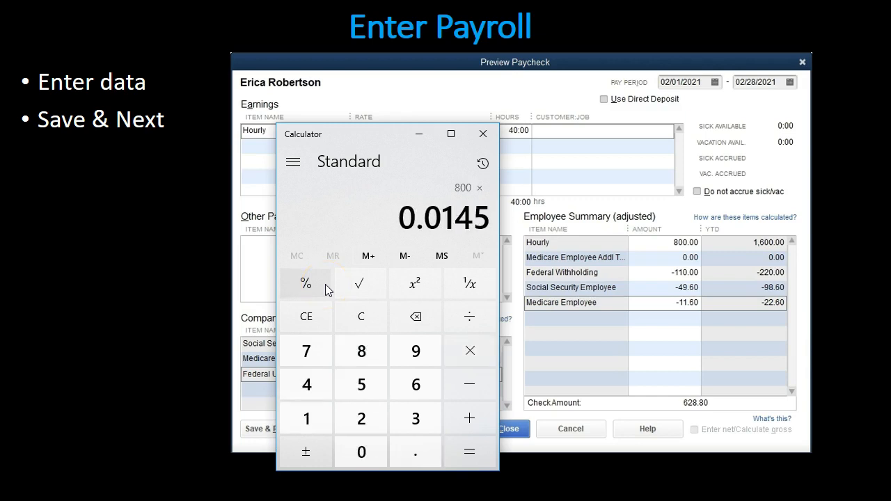
key("Return")
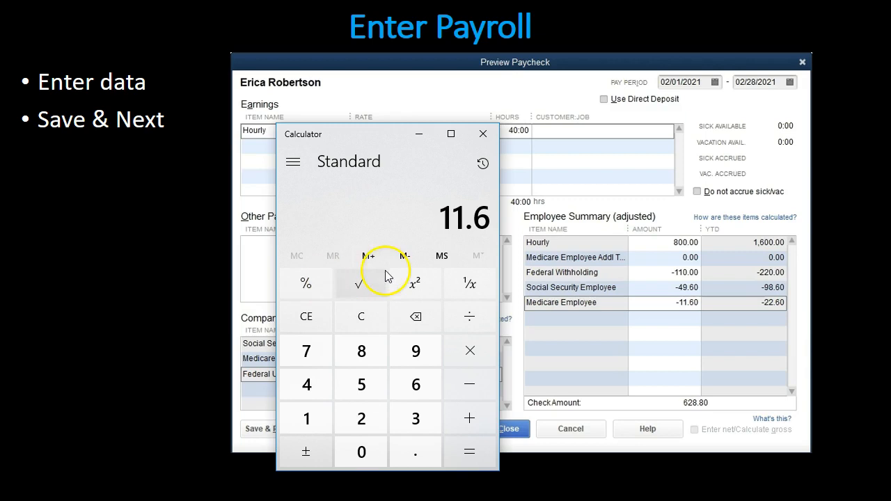
left_click(419, 134)
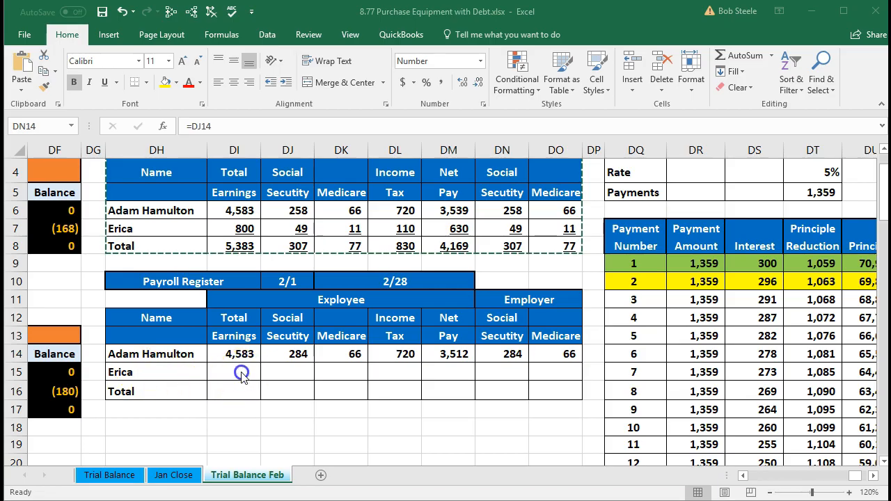
Enter the second employee's total earnings in DI15 of the February payroll register as =20*40
left_click(237, 372)
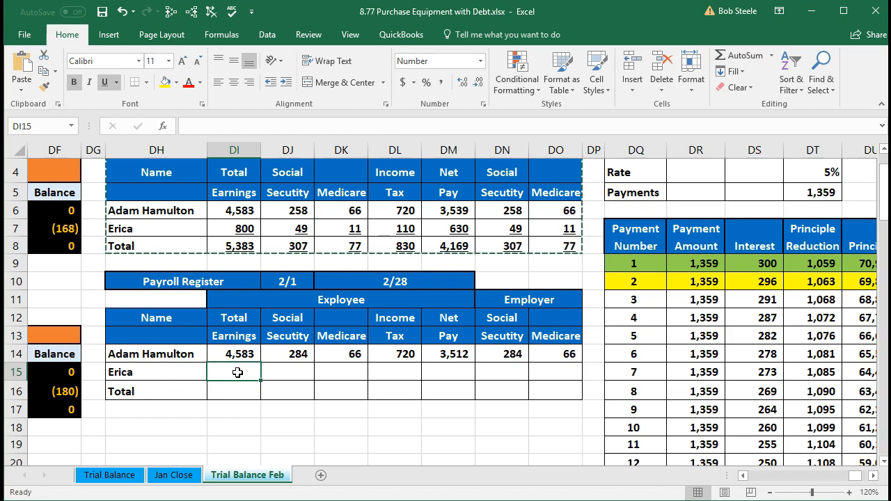
type("=")
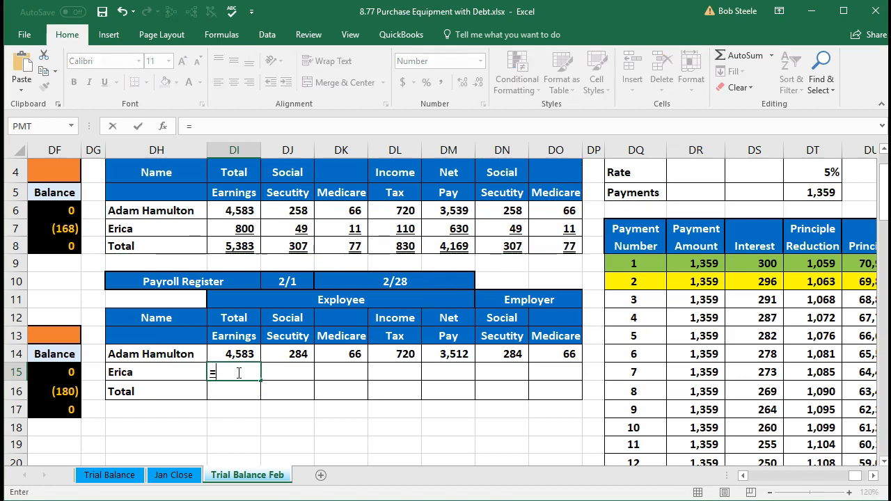
type("20")
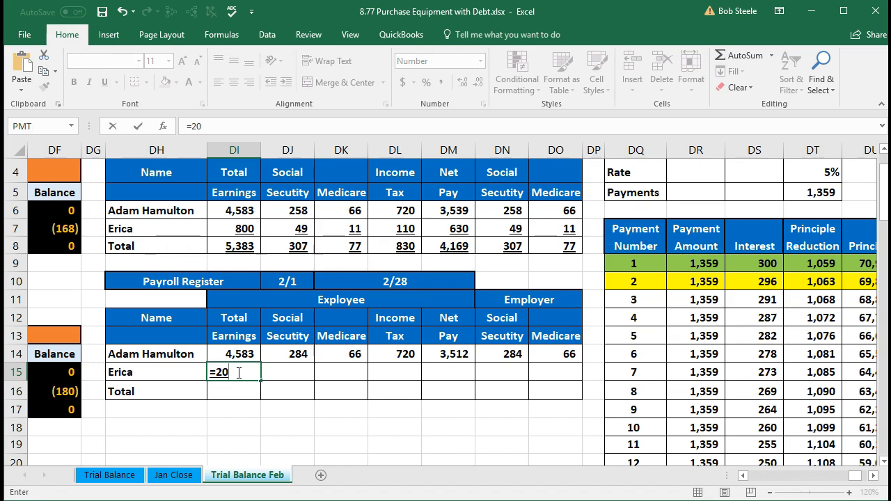
type("*40")
key("Tab")
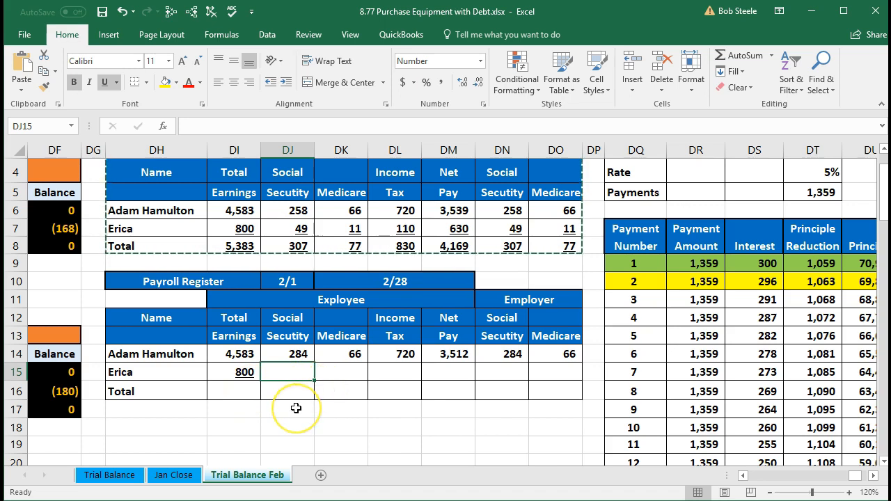
Calculate the second employee's Social Security in DJ15 with =DI15*.062
type("=")
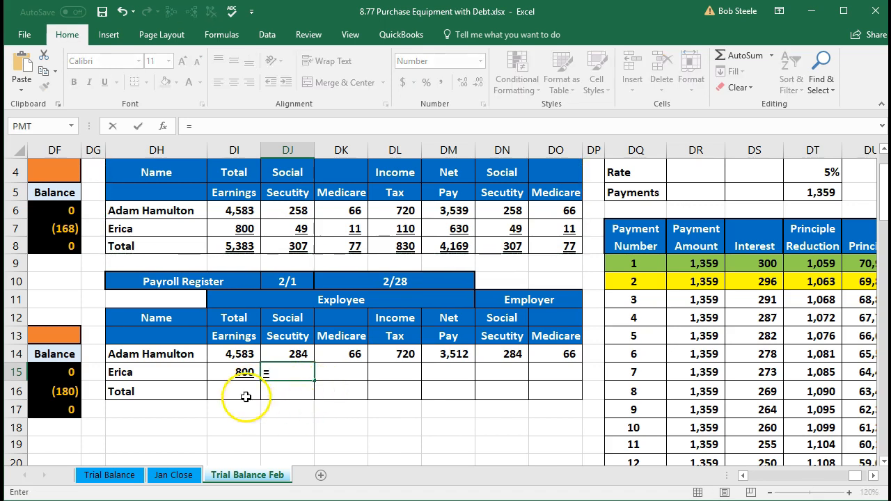
left_click(240, 372)
type("*.062")
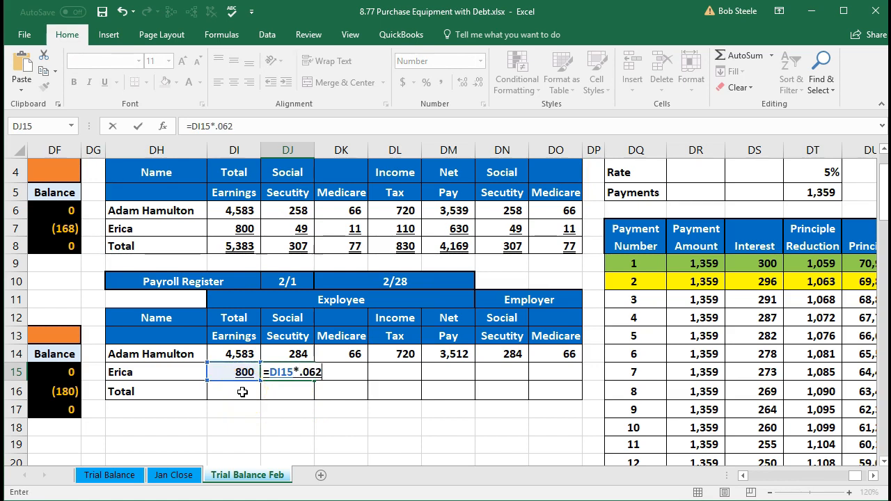
key("Tab")
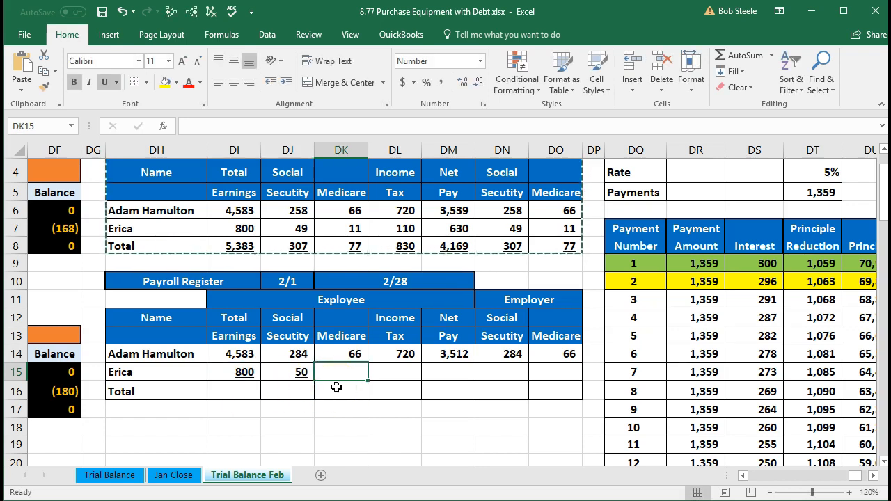
Calculate the second employee's Medicare in DK15 with =DI15*.0145 and enter 110 as the income tax in DL15
type("=")
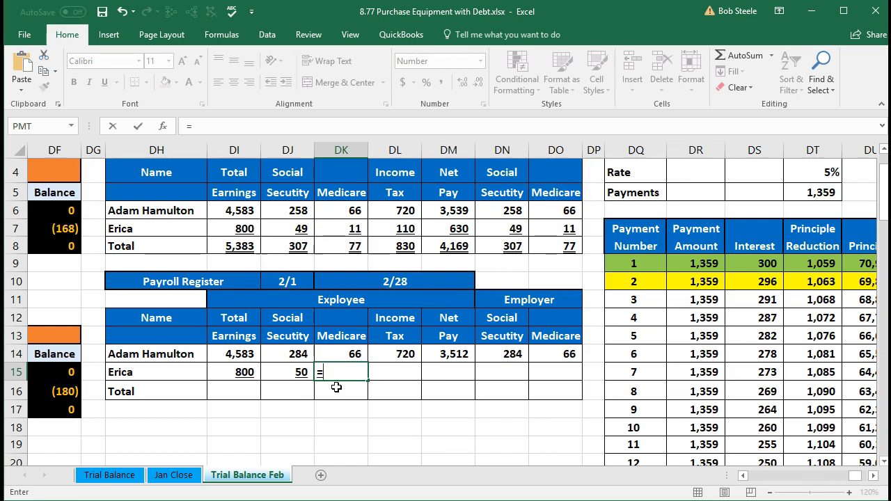
left_click(243, 374)
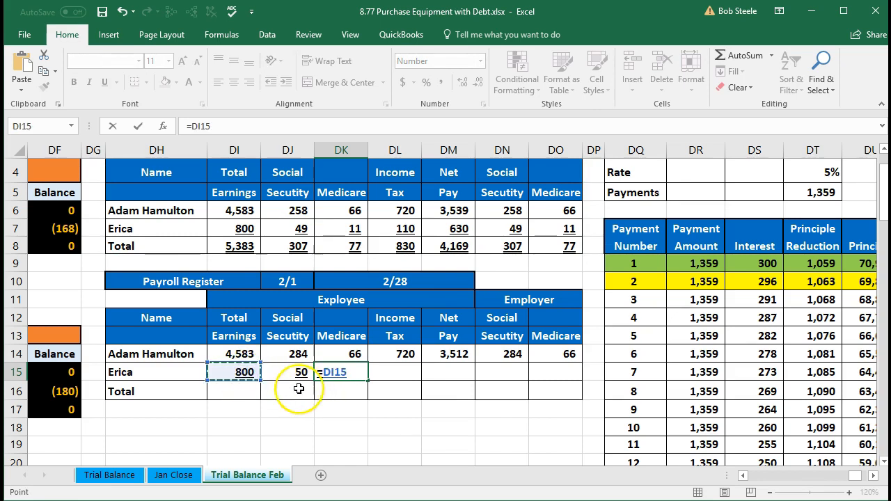
type("*.0145")
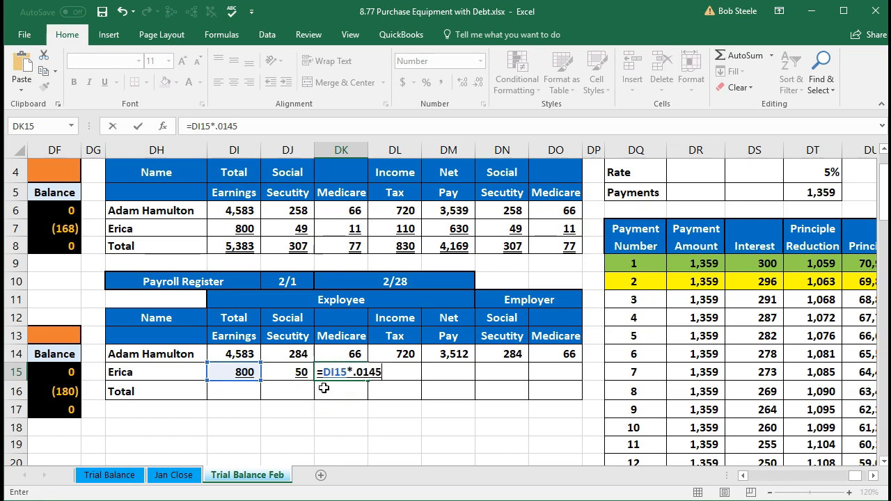
key("Tab")
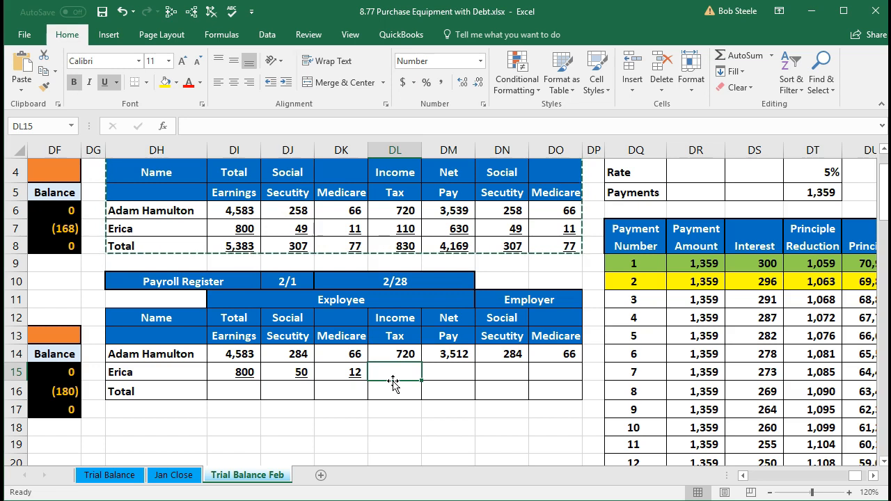
type("110")
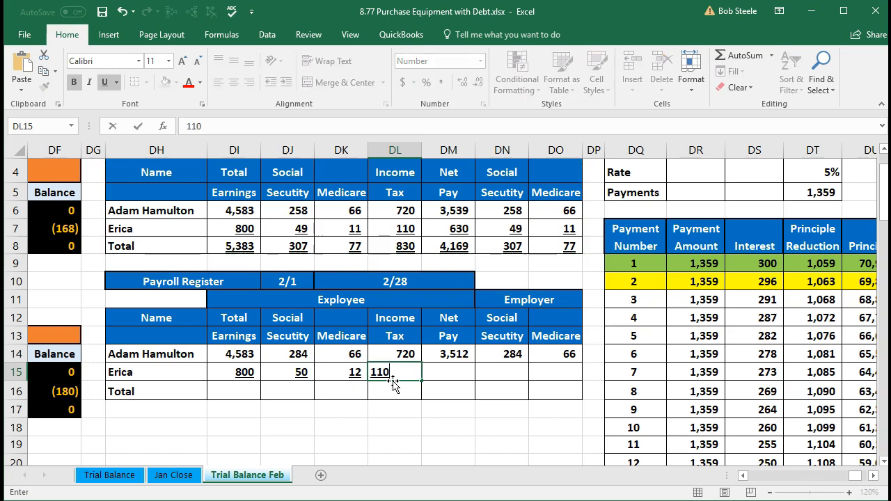
key("Tab")
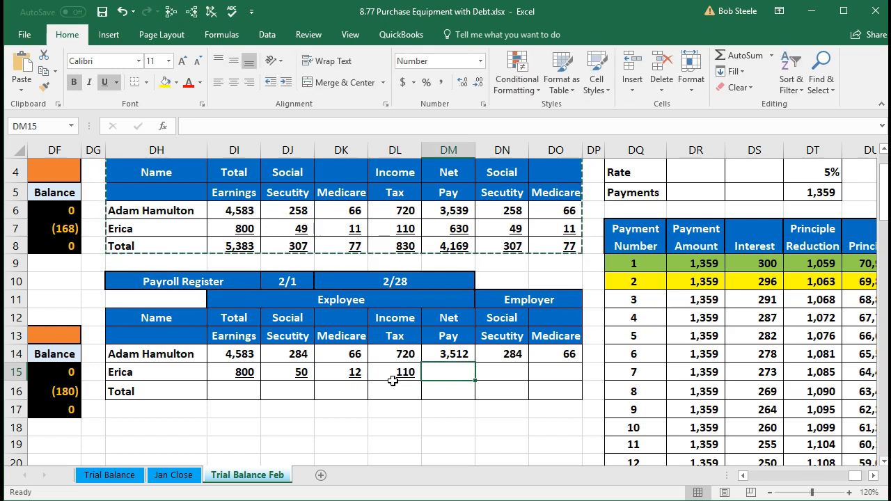
Review the second employee's entries across DI15 to DL15 and inspect the net pay formula in DM14
left_click(229, 374)
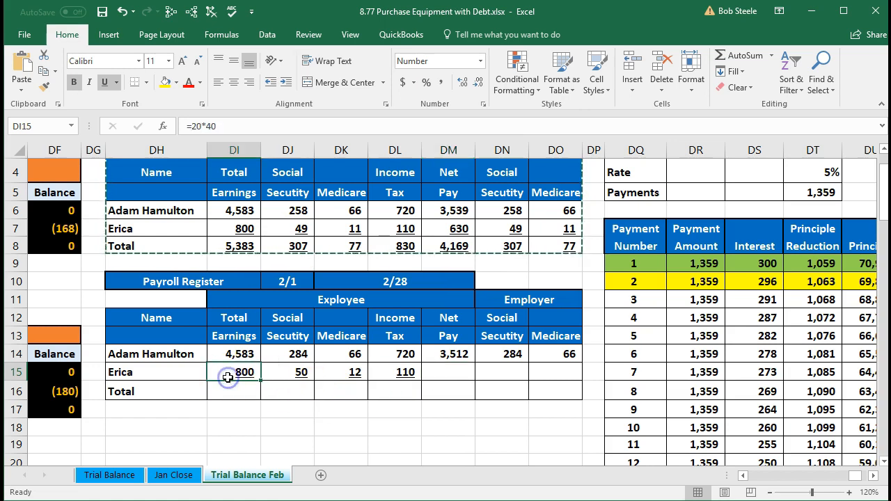
key("Tab")
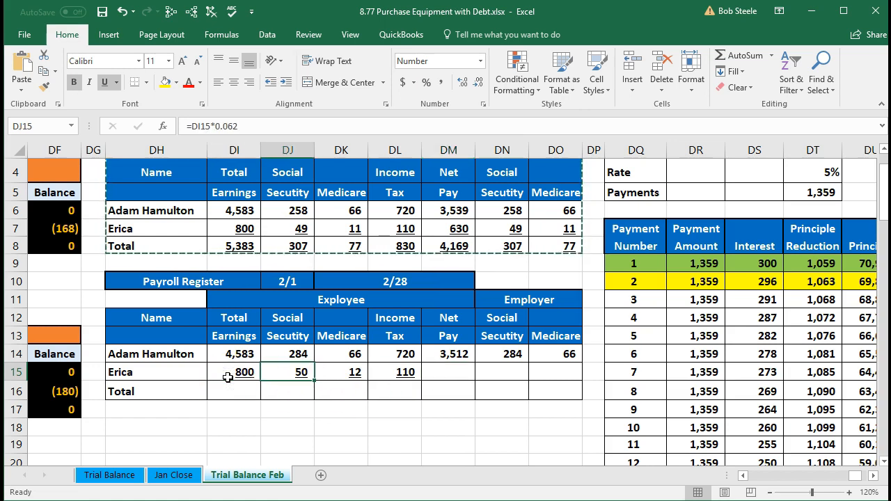
key("Tab")
key("Tab")
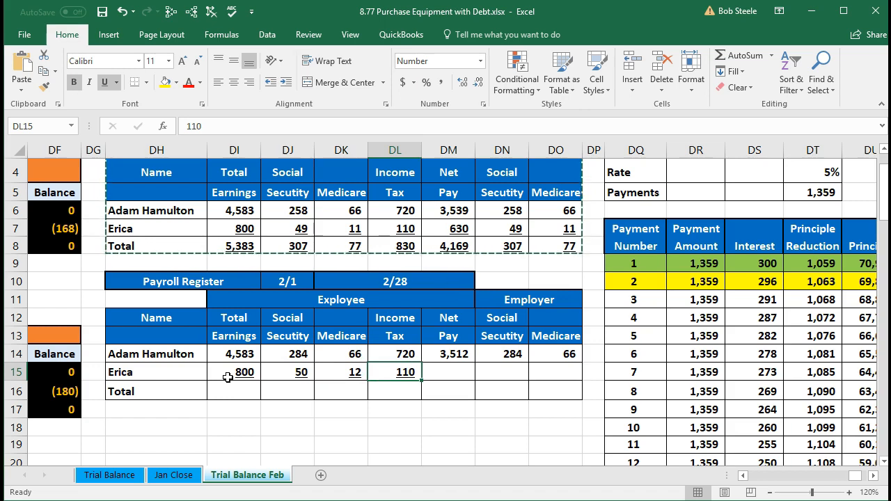
key("Tab")
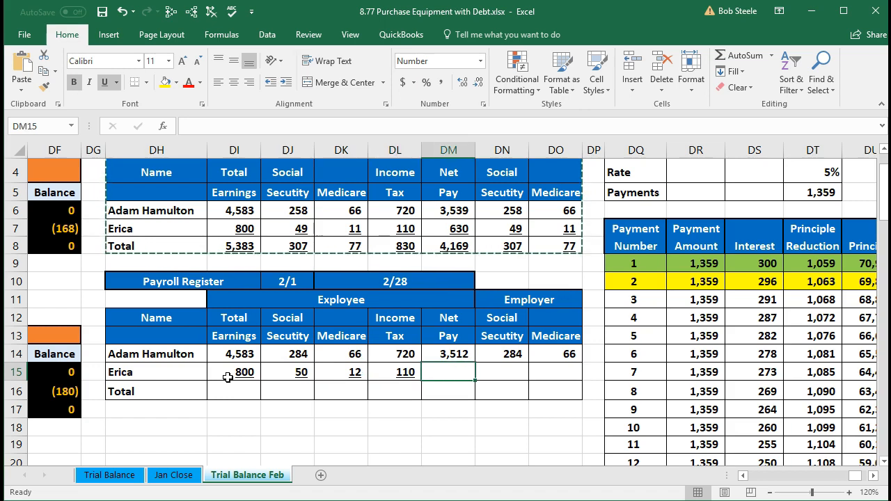
left_click(452, 356)
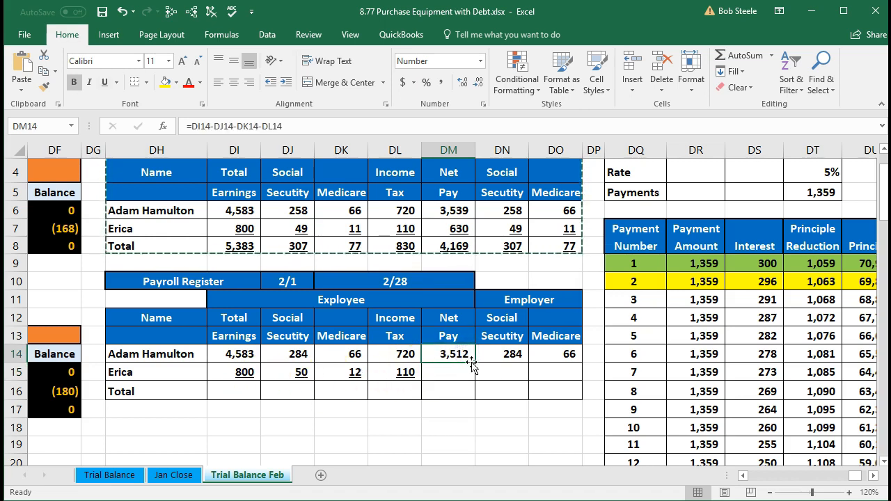
left_click(471, 369)
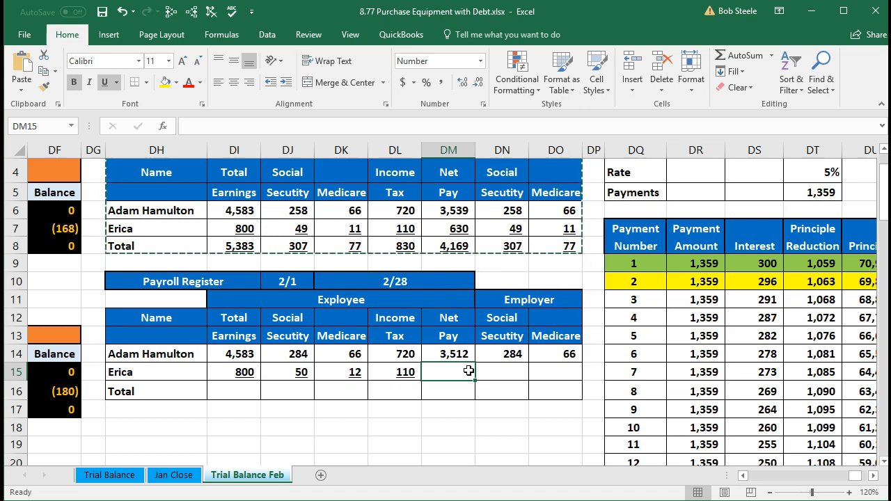
Work out the second employee's net pay in Calculator as 800 - 50 - 12 - 110, and minimize Calculator
left_click(666, 498)
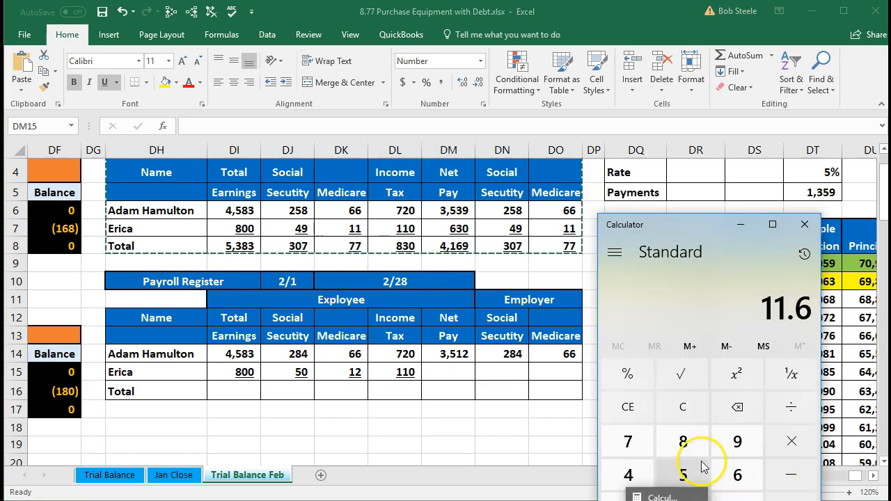
left_click(693, 413)
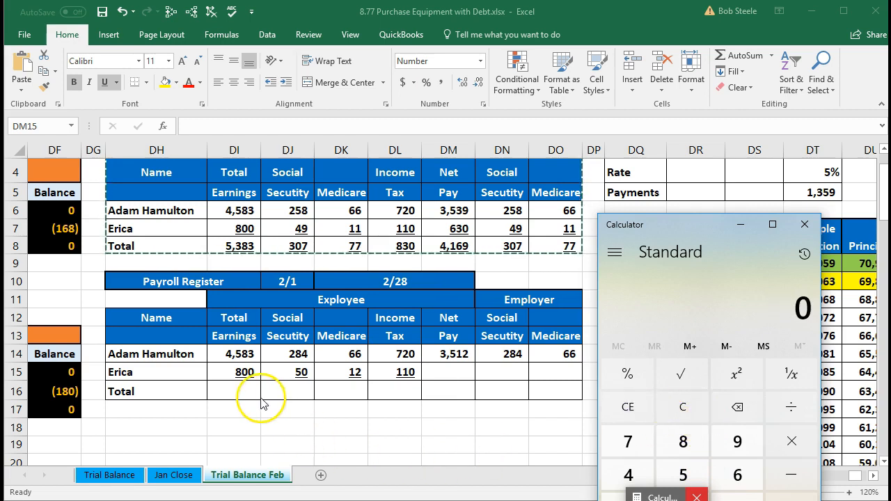
type("80")
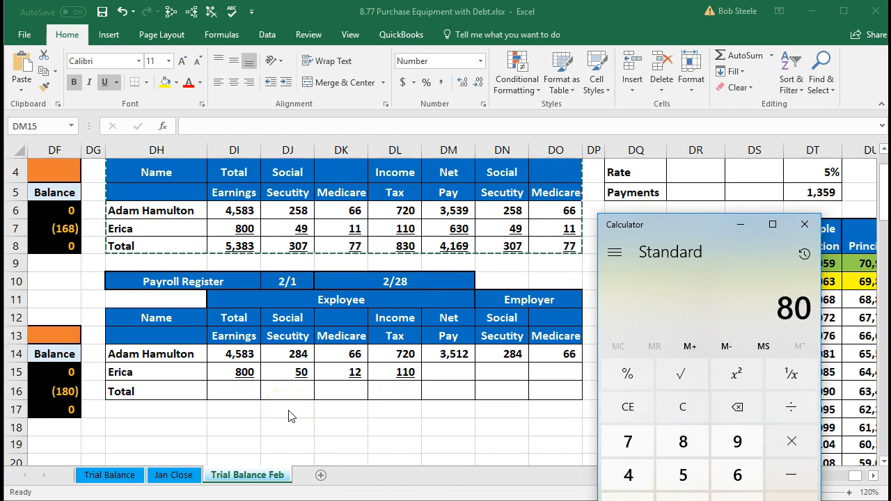
type("0-50-12-11")
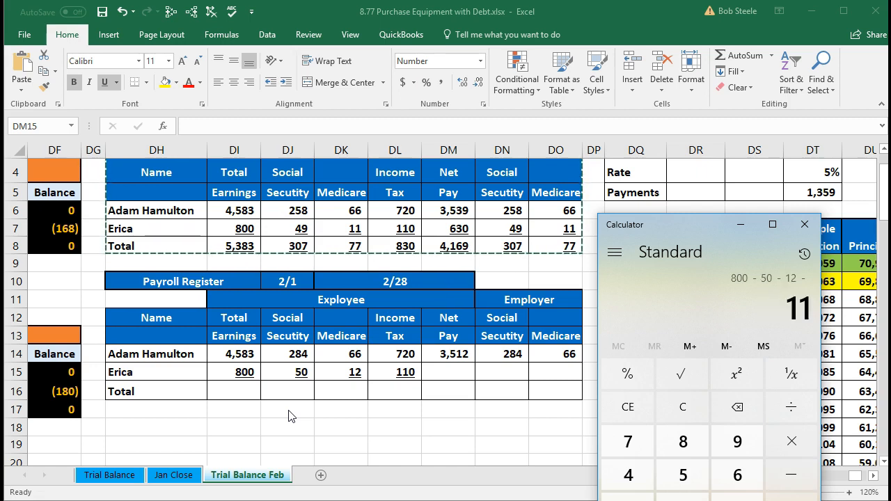
type("0")
key("Return")
left_click(374, 392)
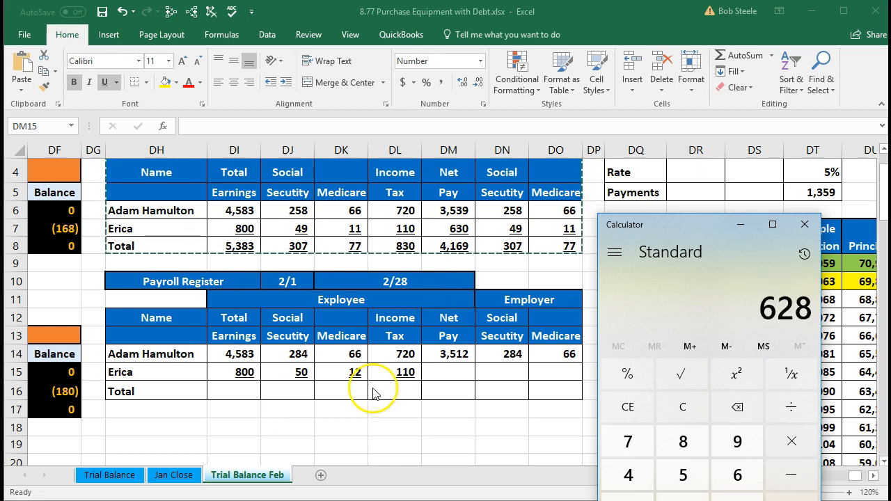
left_click(738, 223)
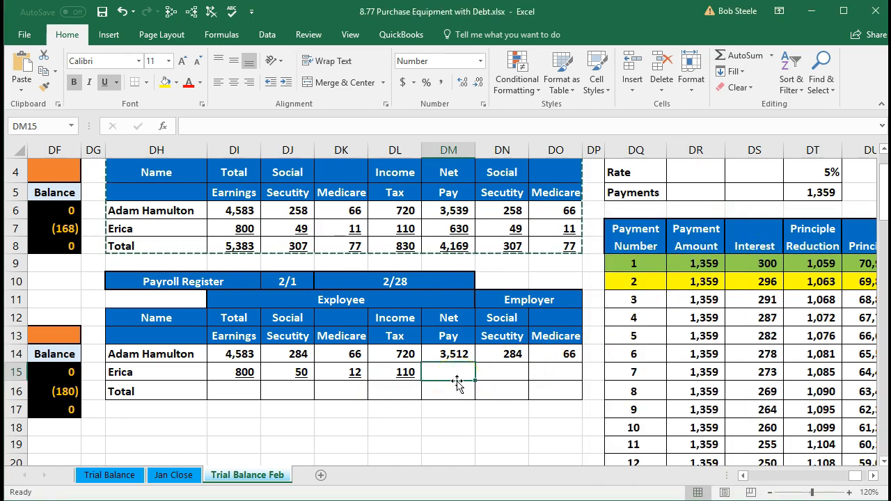
Calculate the second employee's net pay in DM15 with =DI15-SUM(DJ15:DL15), and check the net pay formula in DM14
type("=")
left_click(248, 373)
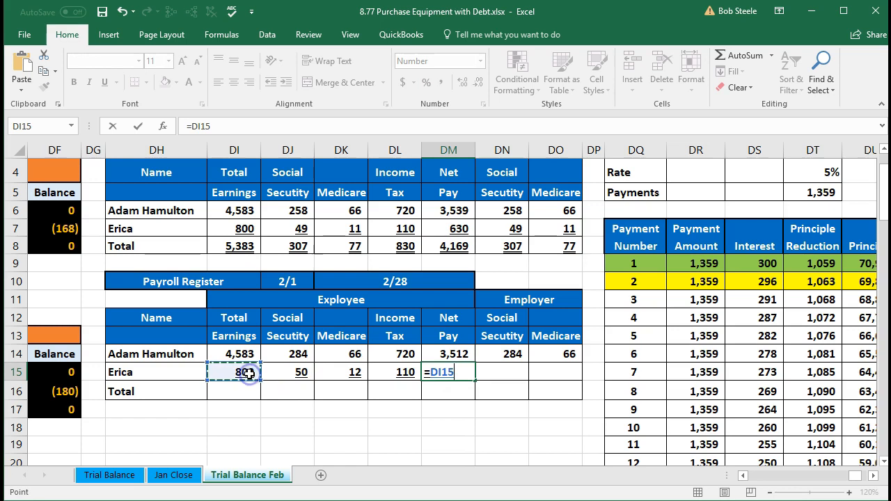
type("-")
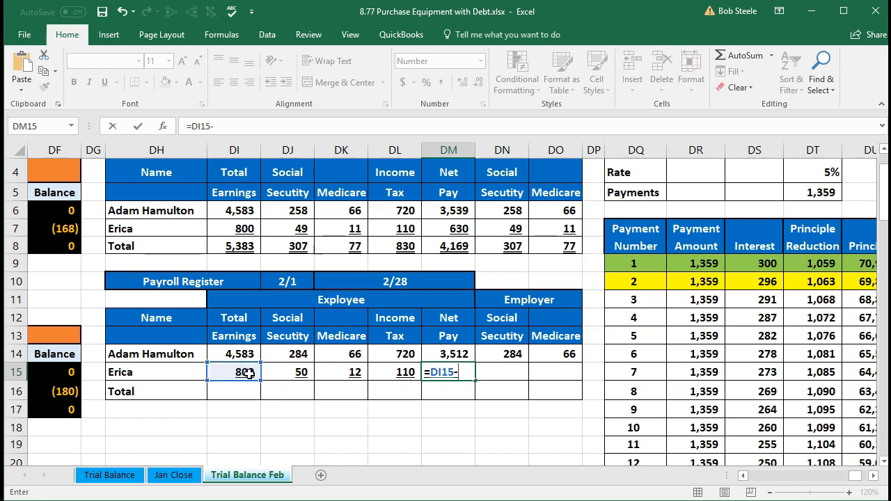
type("sum")
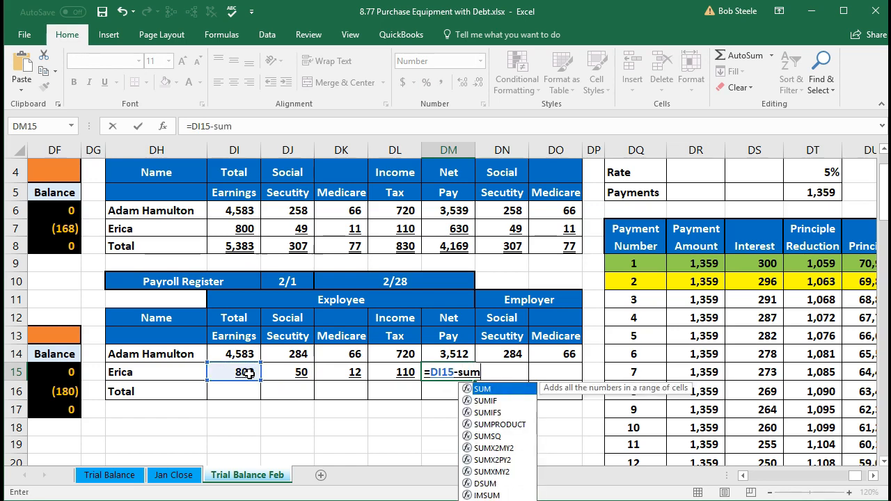
double_click(476, 387)
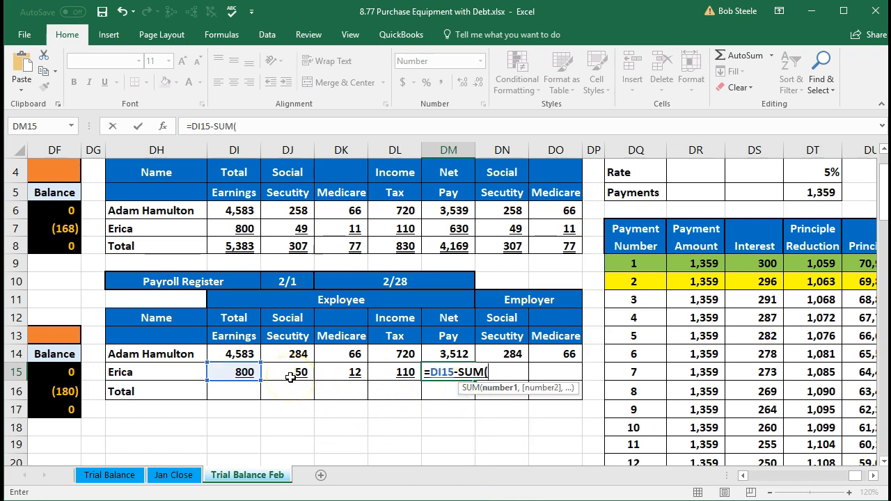
left_click_drag(290, 373, 374, 373)
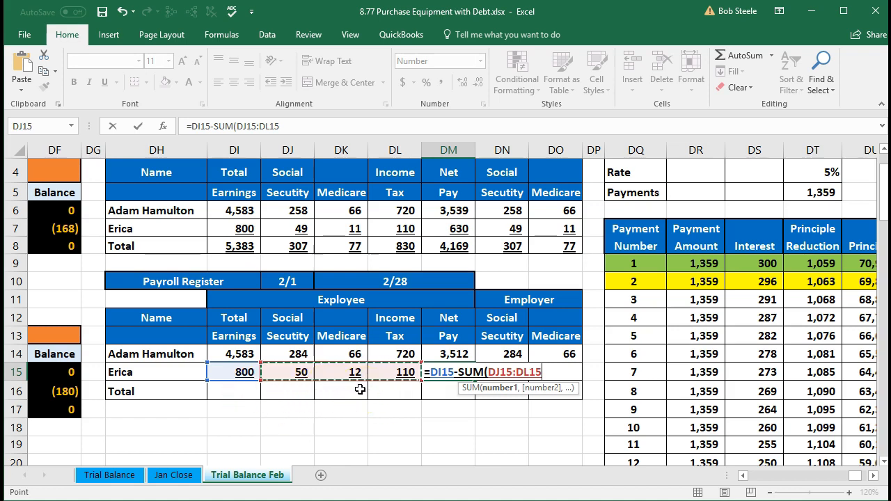
type(")")
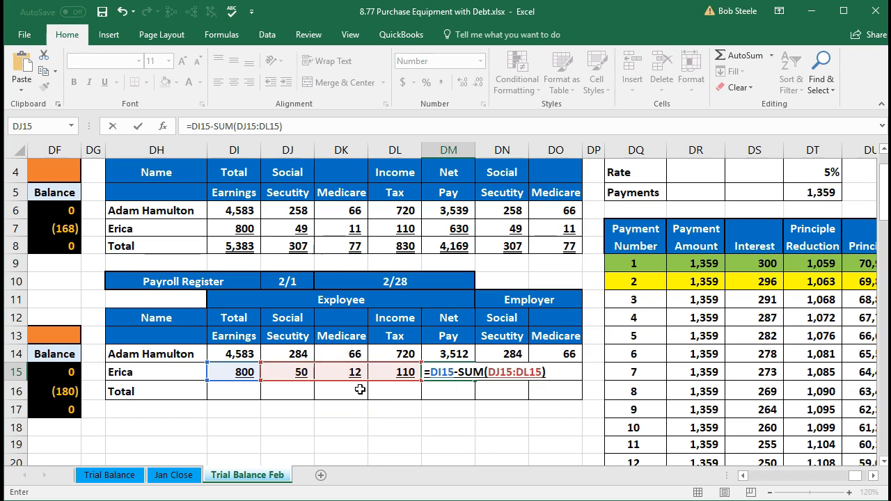
key("Return")
left_click(426, 386)
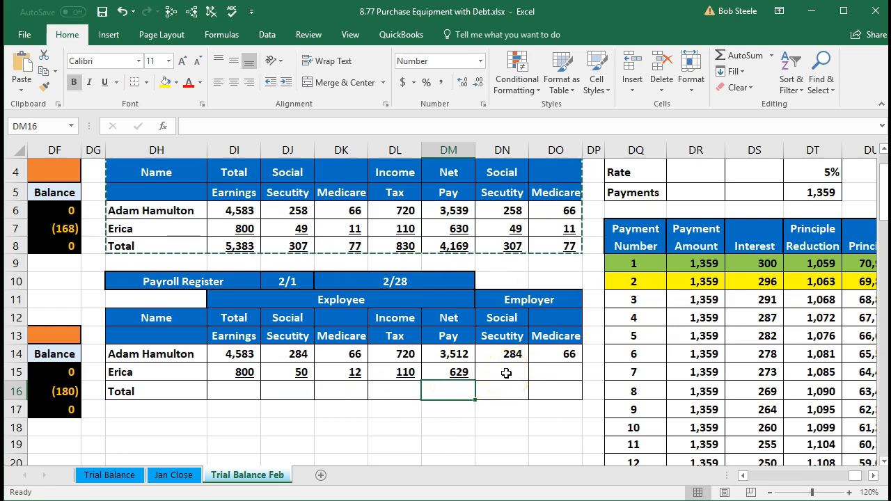
left_click(465, 355)
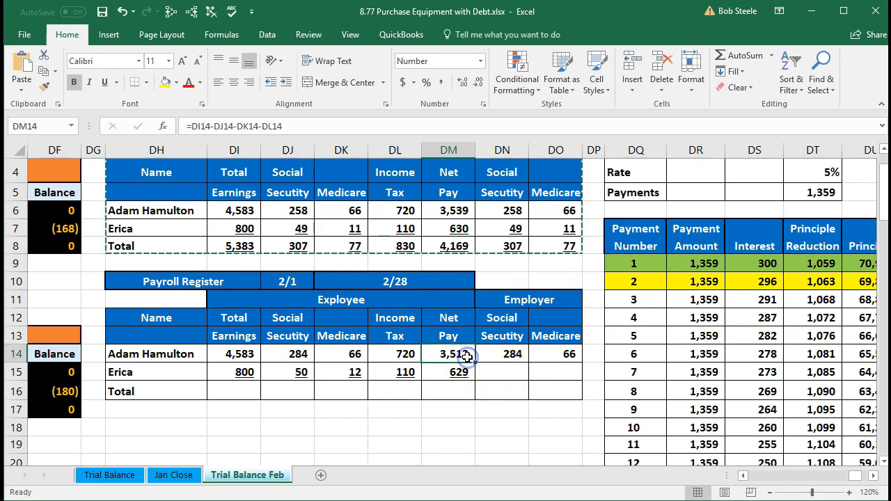
Set the second employee's employer Social Security in DN15 equal to the employee Social Security in DJ15
left_click(500, 371)
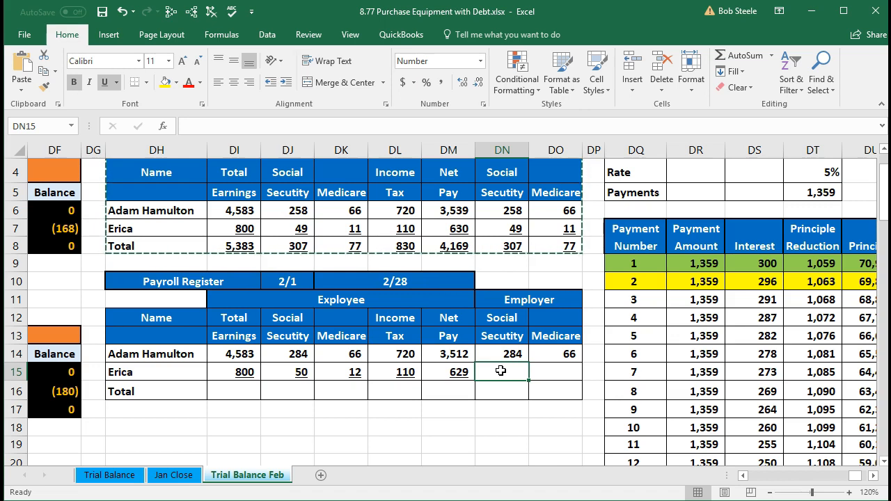
type("=")
key("Left")
key("Left")
key("Left")
key("Left")
key("Tab")
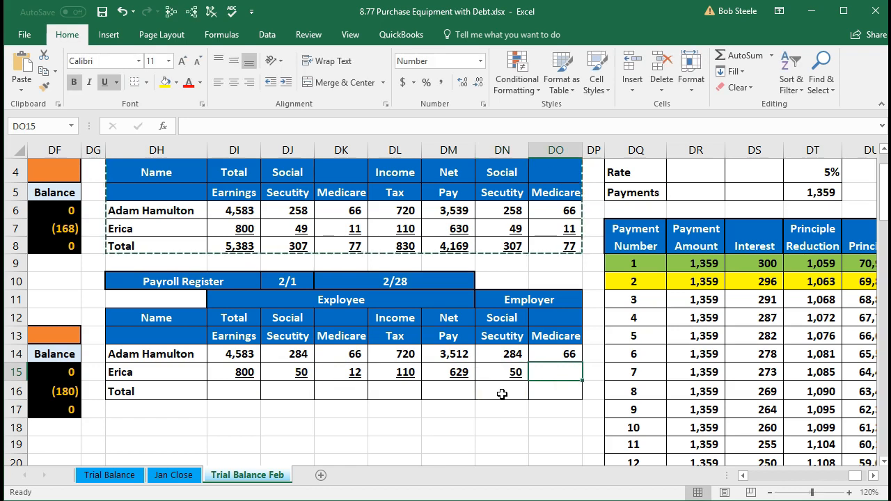
Set the second employee's employer Medicare in DO15 equal to the employee Medicare in DK15
type("=")
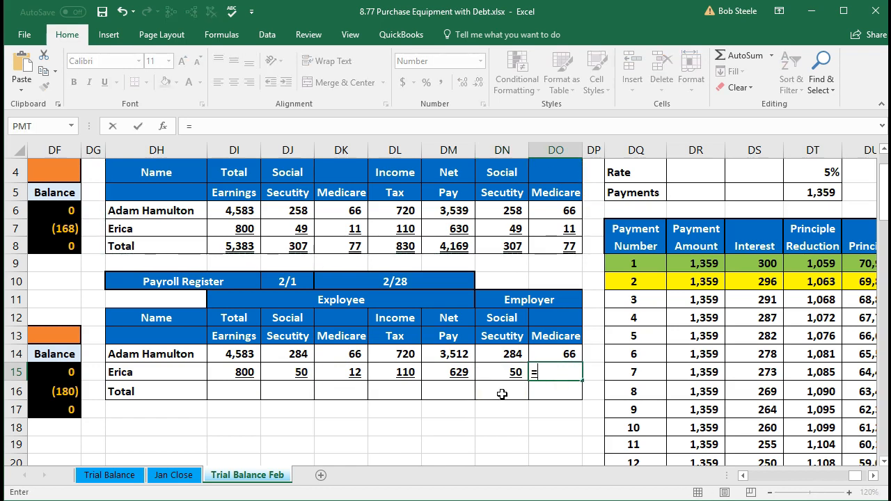
key("Left")
key("Left")
key("Left")
key("Left")
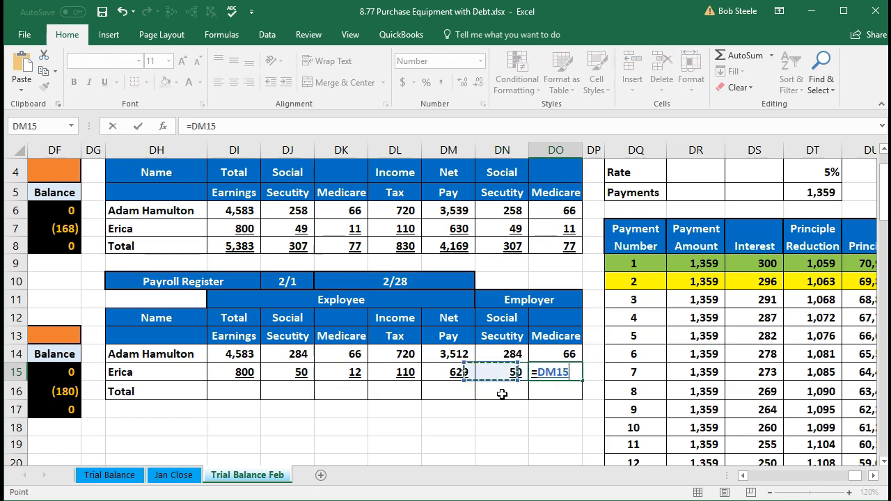
key("Return")
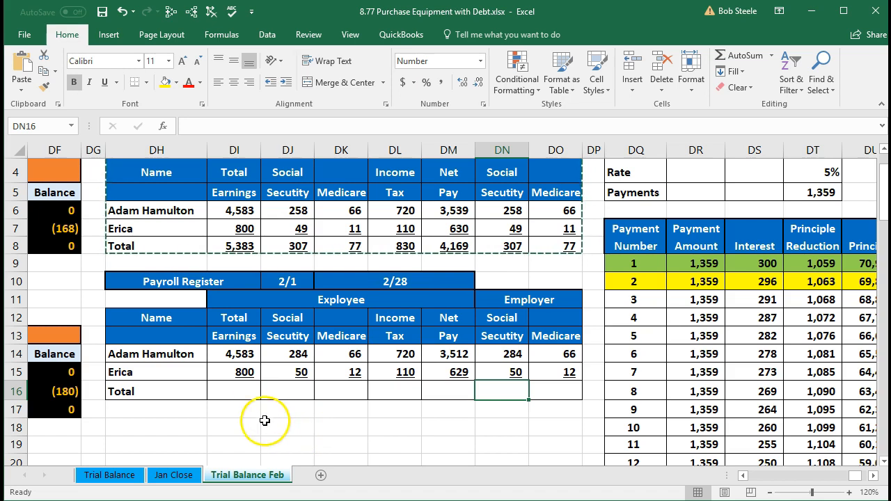
Total the February earnings in DI16 with a SUM of DI14:DI15
left_click(240, 391)
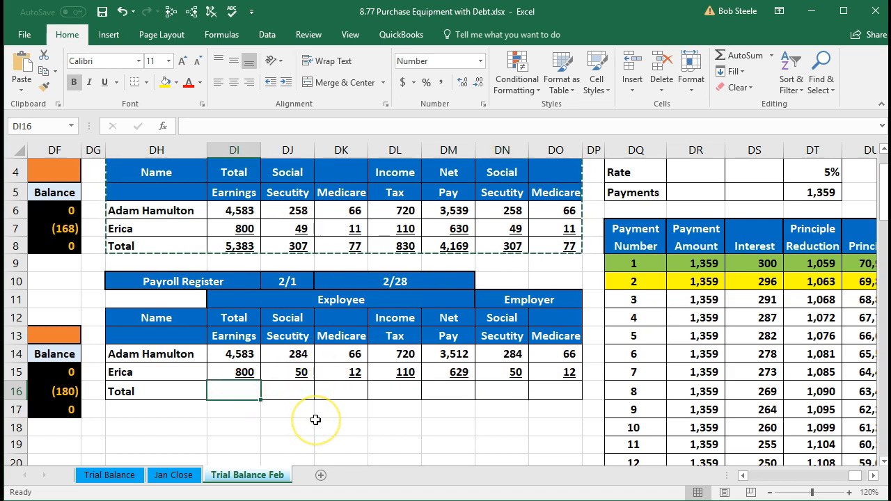
type("=sum")
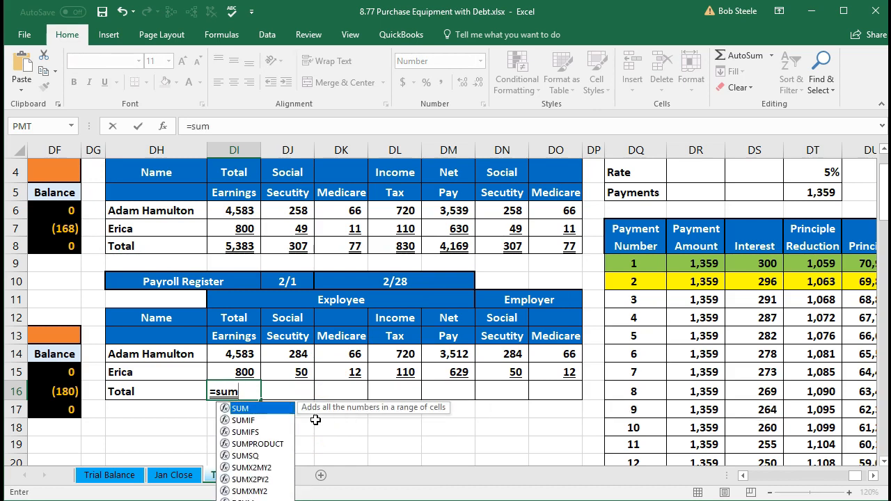
double_click(268, 409)
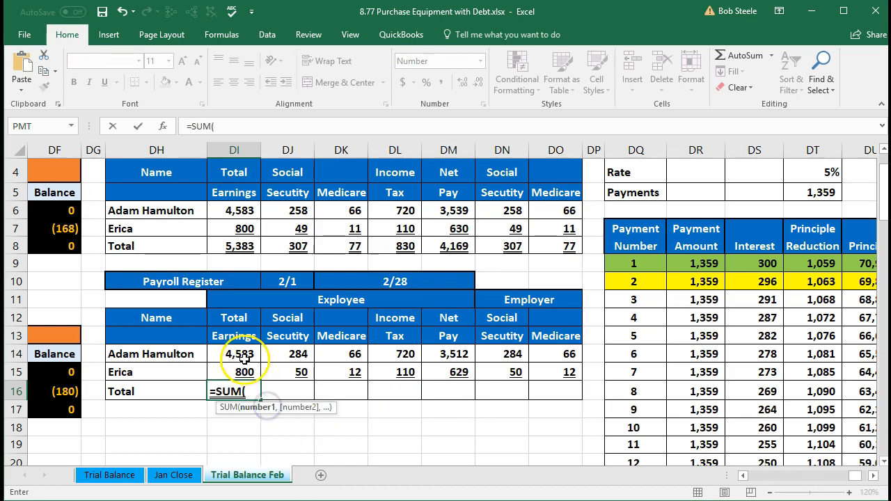
left_click_drag(237, 355, 238, 373)
key("Tab")
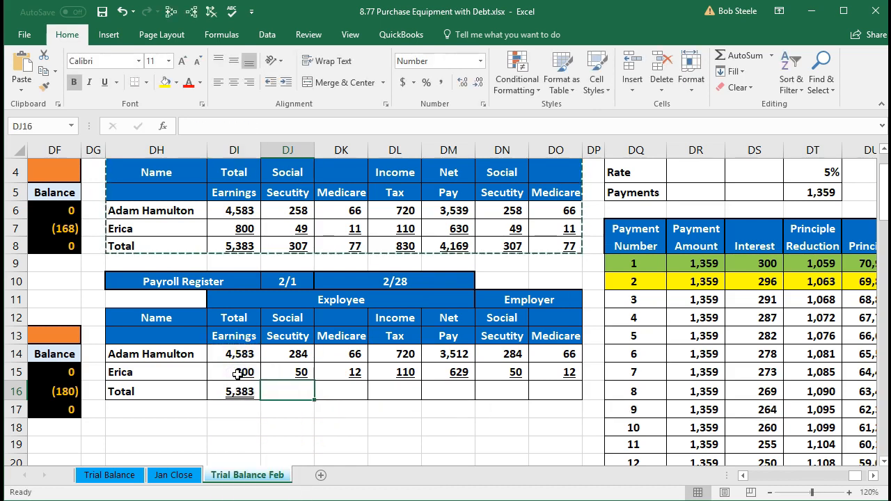
Total the employee Social Security in DJ16 with a SUM of DJ14:DJ15
type("=")
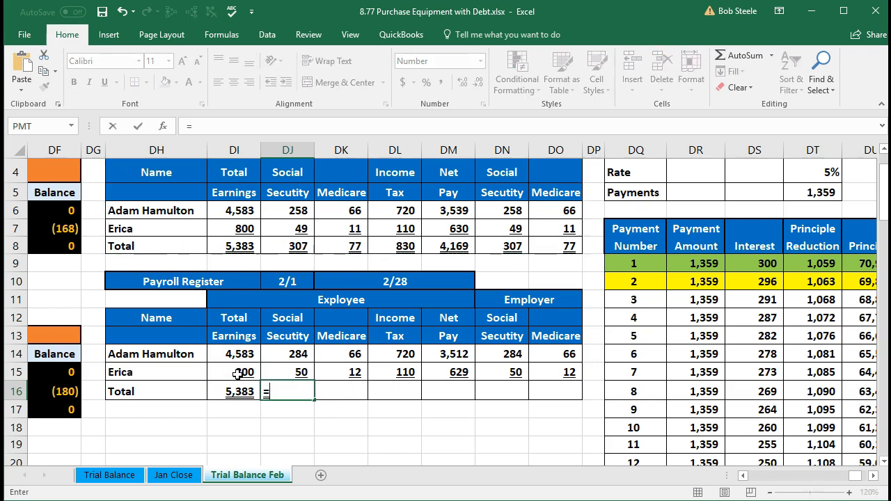
type("sum(")
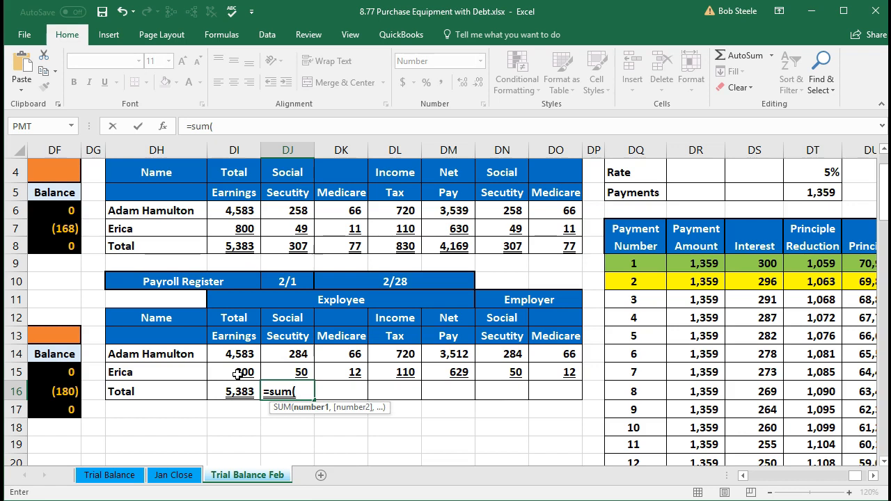
left_click_drag(280, 353, 283, 370)
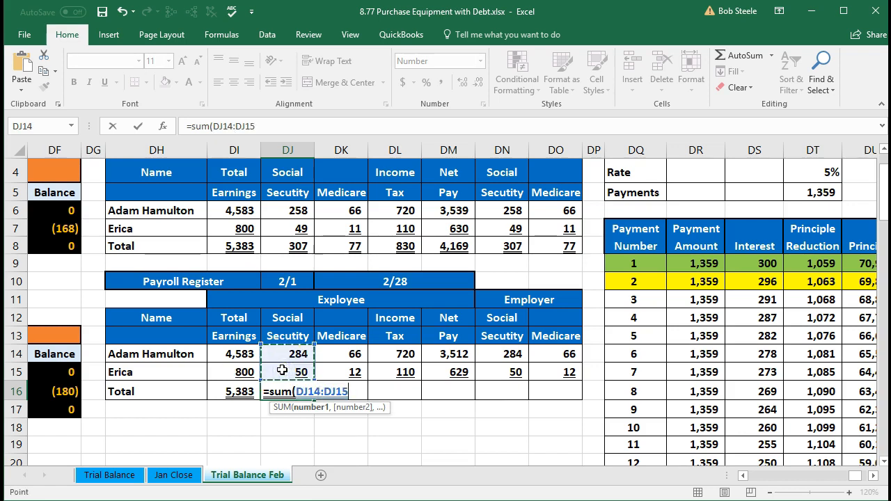
key("Tab")
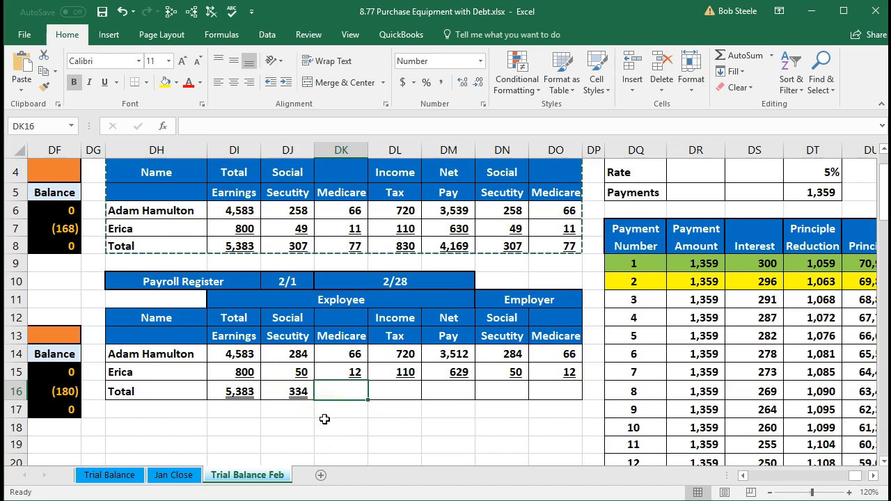
Total the employee Medicare in DK16 with a SUM of DK14:DK15
type("=sum")
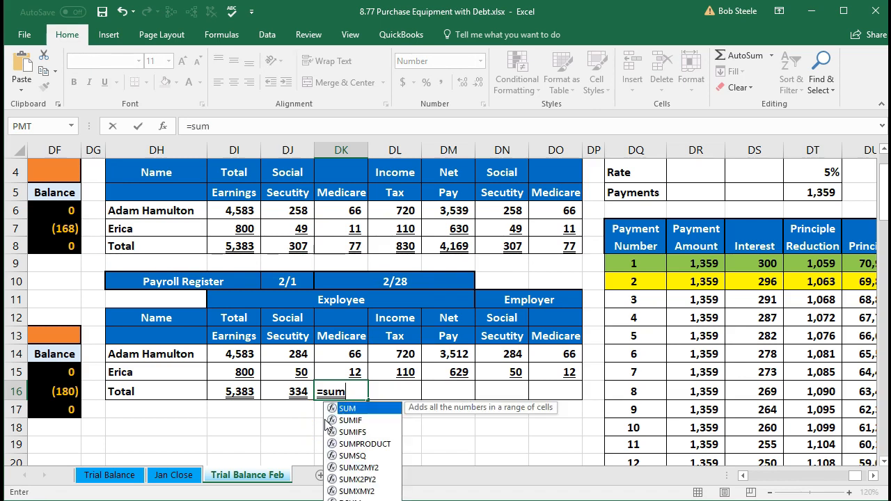
type("(")
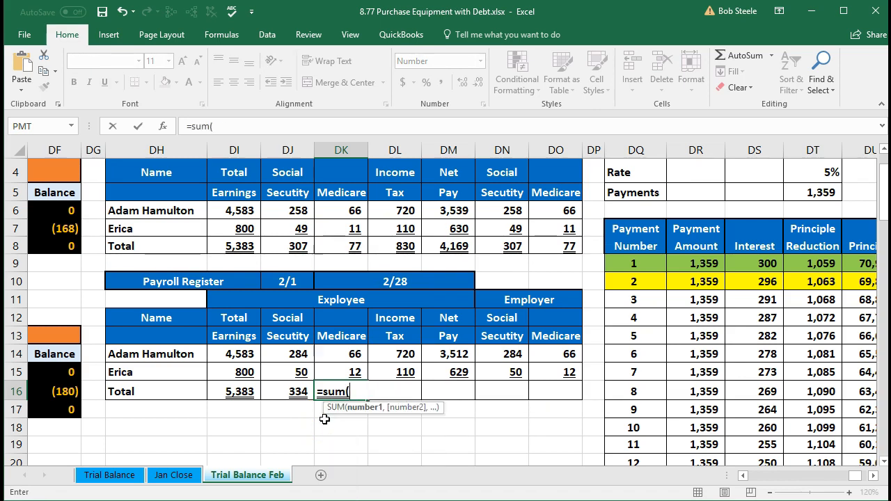
key("Up")
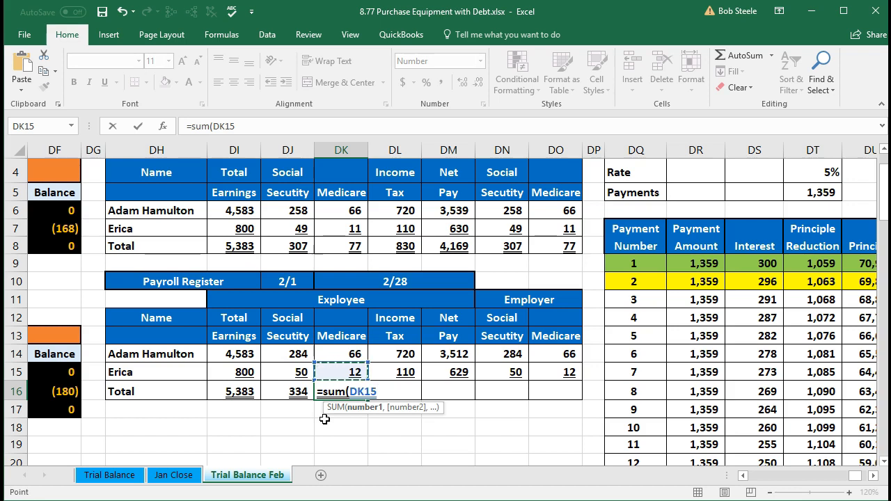
key("shift+Up")
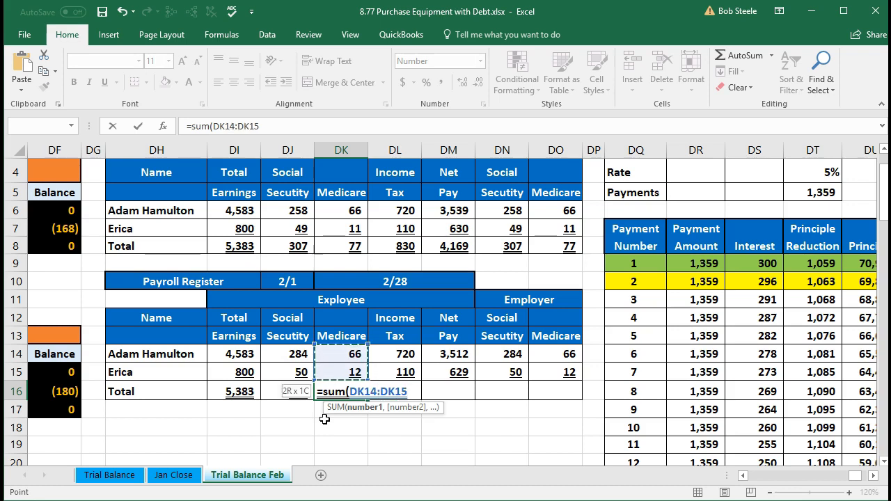
key("Tab")
Total the income tax in DL16 with a SUM of DL14:DL15
type("=")
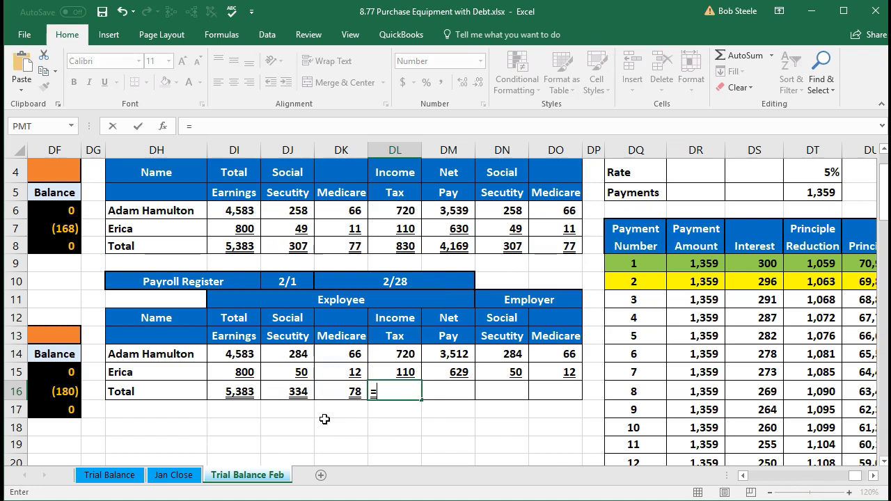
type("sum")
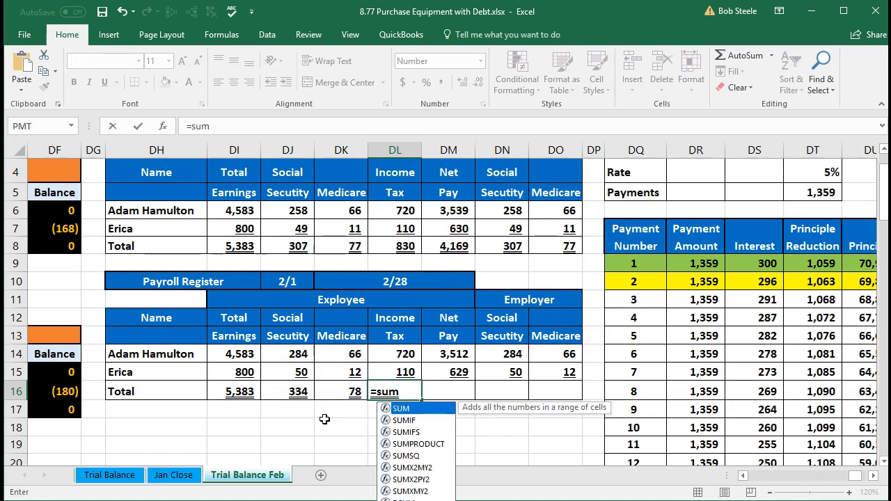
type("(")
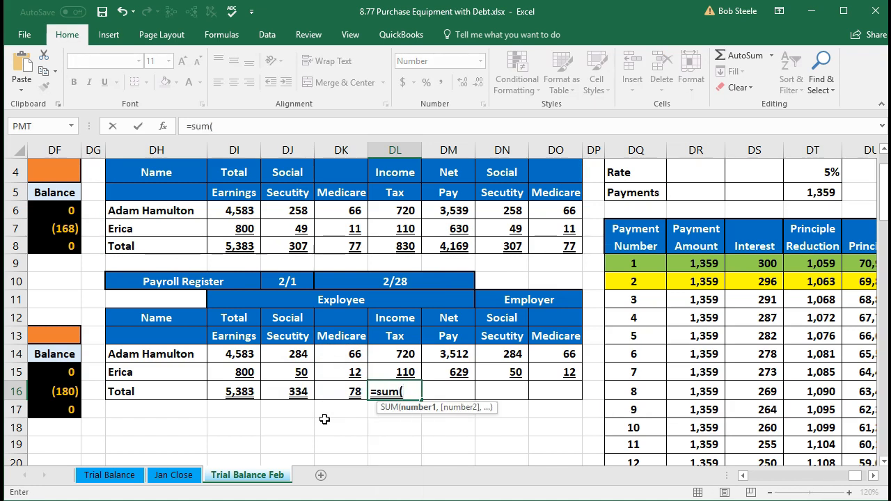
key("Up")
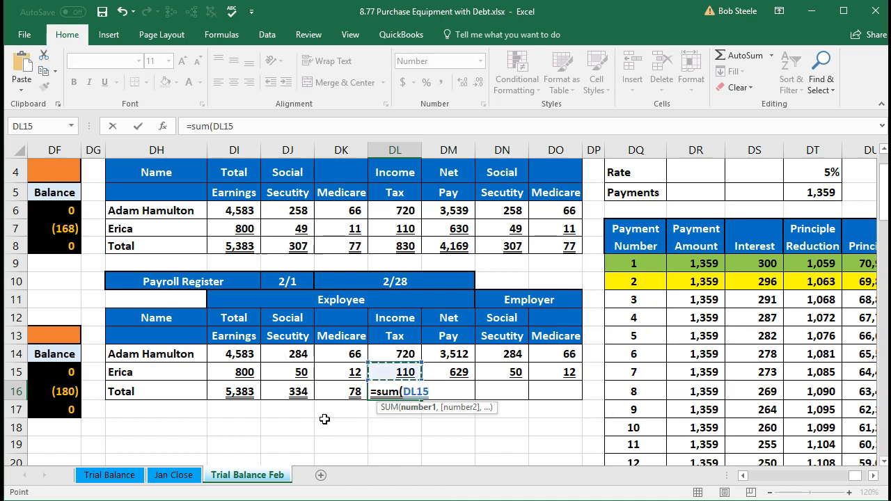
key("shift+Up")
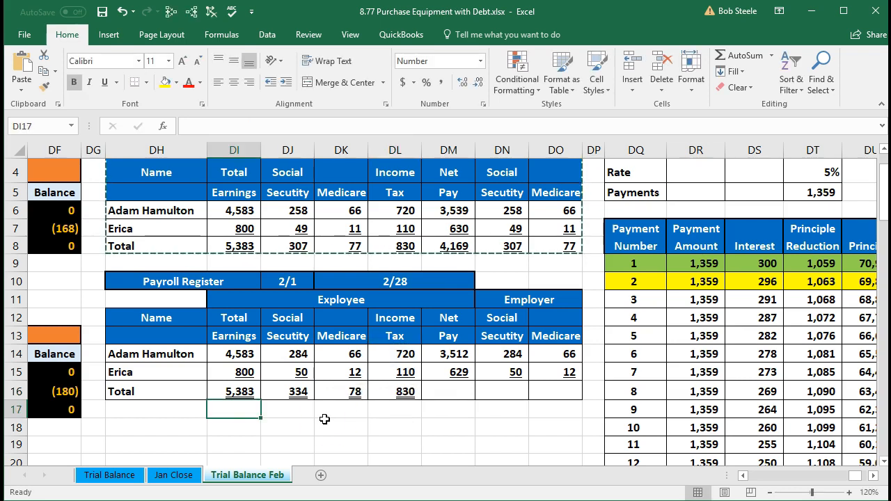
Fill the income tax total formula from DL16 across DM16:DO16, and check the copied formula in DN16
left_click(393, 394)
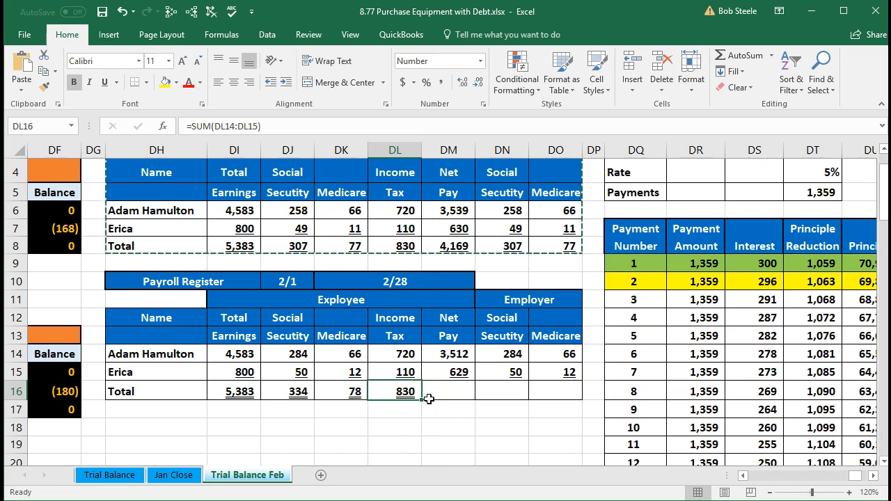
left_click_drag(423, 400, 556, 391)
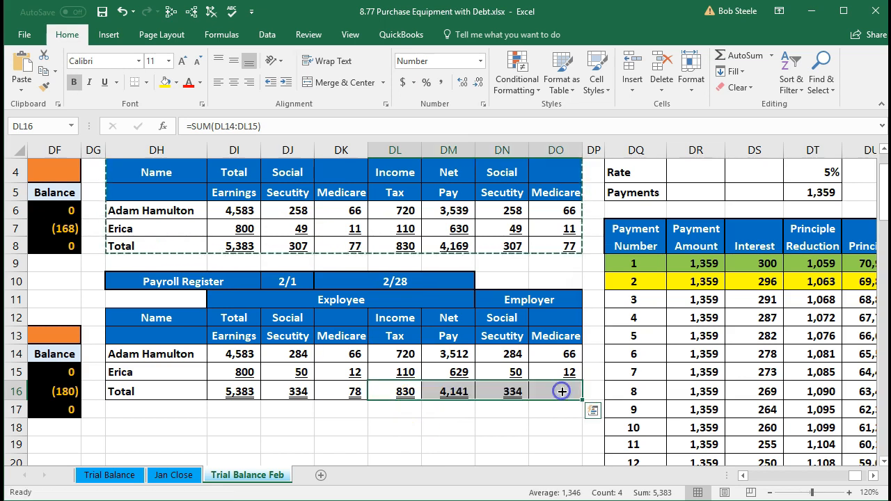
left_click(537, 421)
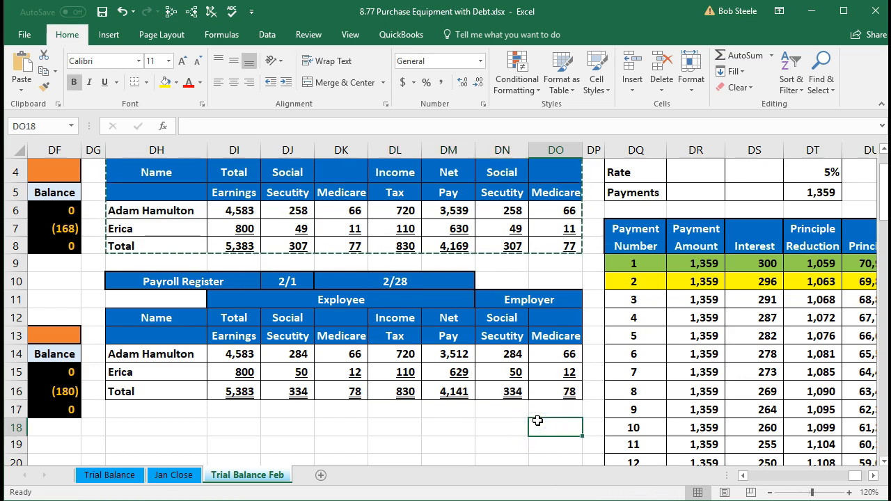
double_click(513, 393)
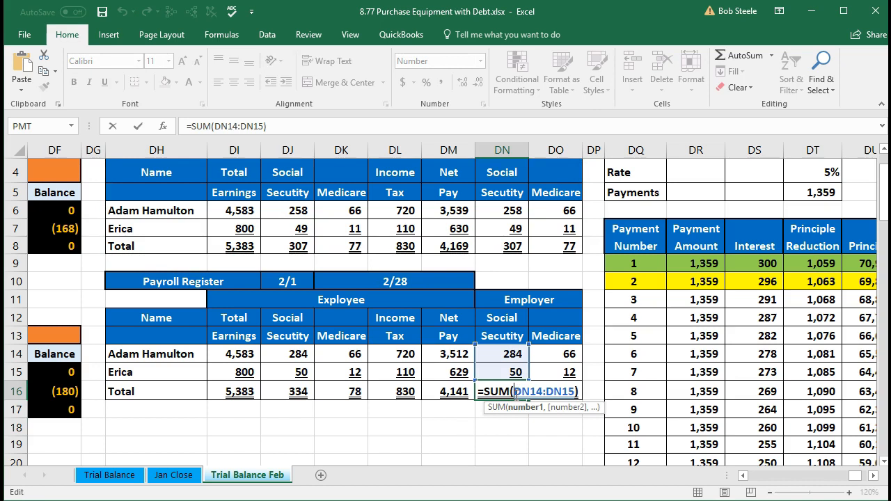
key("Return")
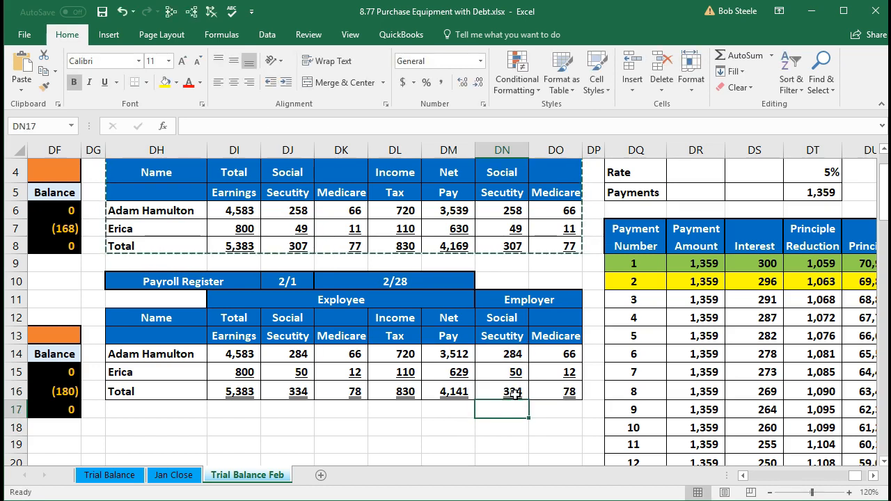
Enter the date 2/28 in U5, the first row of the General Journal
left_click(449, 420)
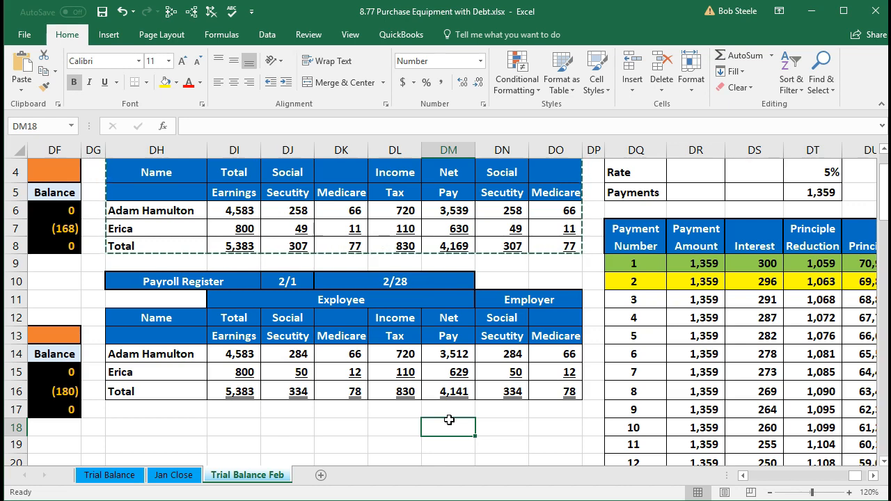
key("Left")
key("Left")
key("Left")
key("Left")
key("Left")
key("Left")
key("Left")
key("Left")
key("Left")
key("Left")
key("Left")
key("Left")
key("Left")
key("Left")
key("Left")
key("Left")
key("Left")
key("Left")
key("Left")
key("Left")
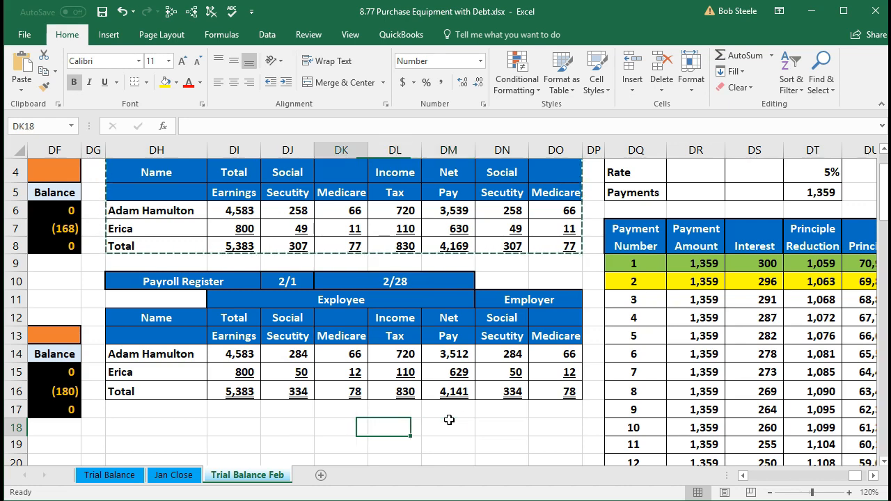
key("Left")
key("Left")
key("Left")
key("Left")
key("Left")
key("Left")
key("Left")
key("Left")
key("Left")
key("Left")
key("Left")
key("Left")
key("Left")
key("Left")
key("Left")
key("Left")
key("Left")
key("Left")
key("Left")
key("Left")
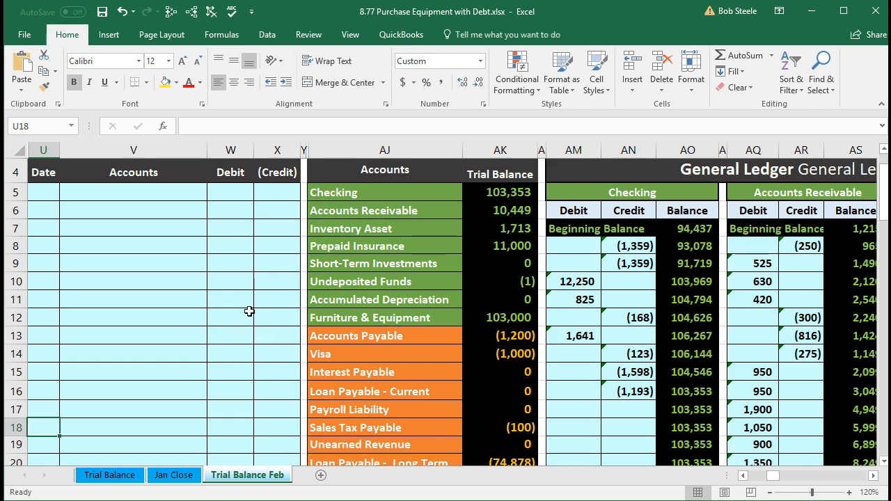
left_click(47, 195)
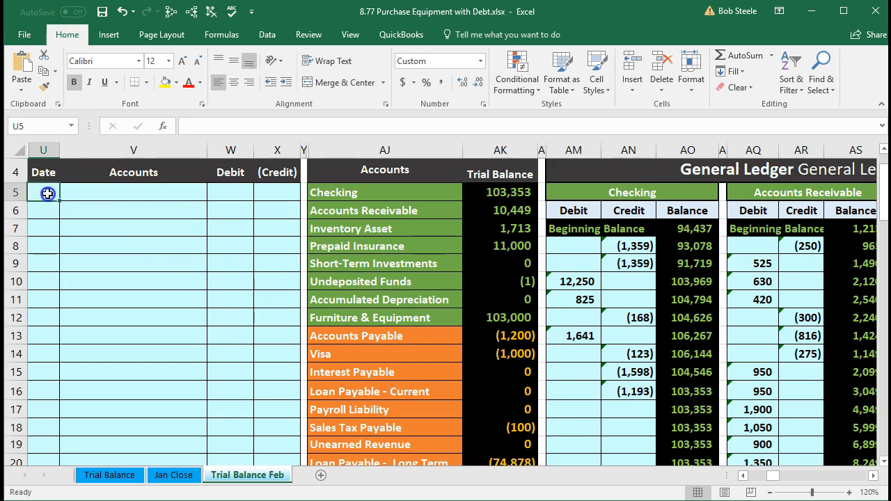
type("2/28")
key("Return")
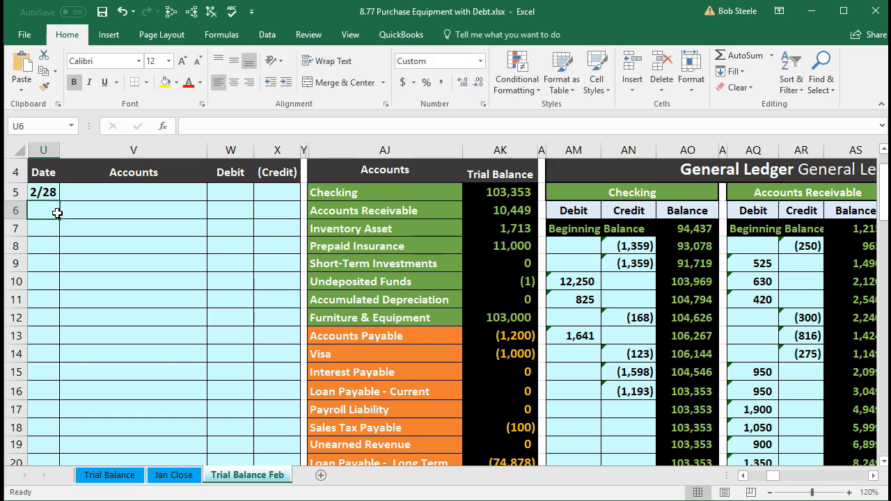
Copy the Checking account name from AJ5 of the trial balance and paste it as values into V7 of the General Journal
left_click(336, 194)
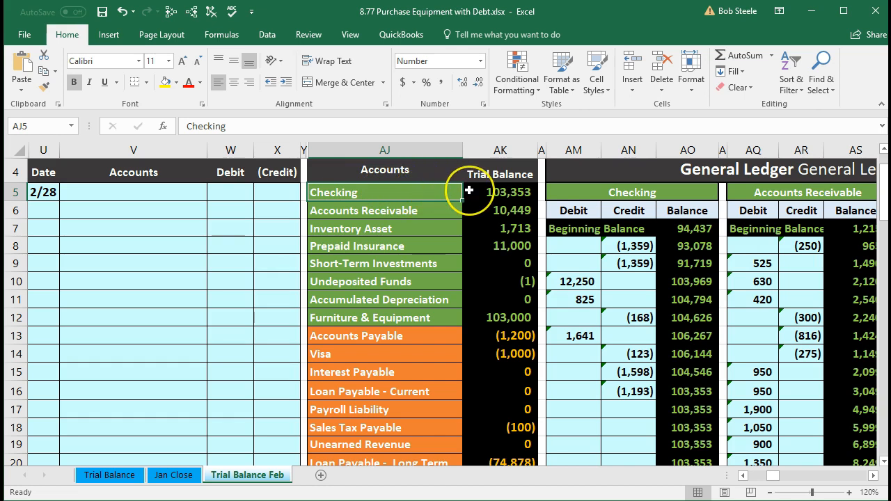
right_click(386, 194)
left_click(400, 217)
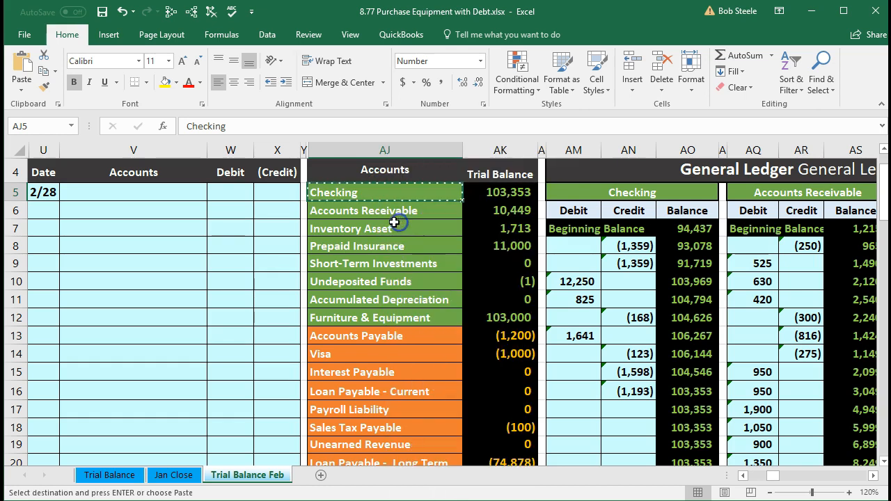
left_click(74, 224)
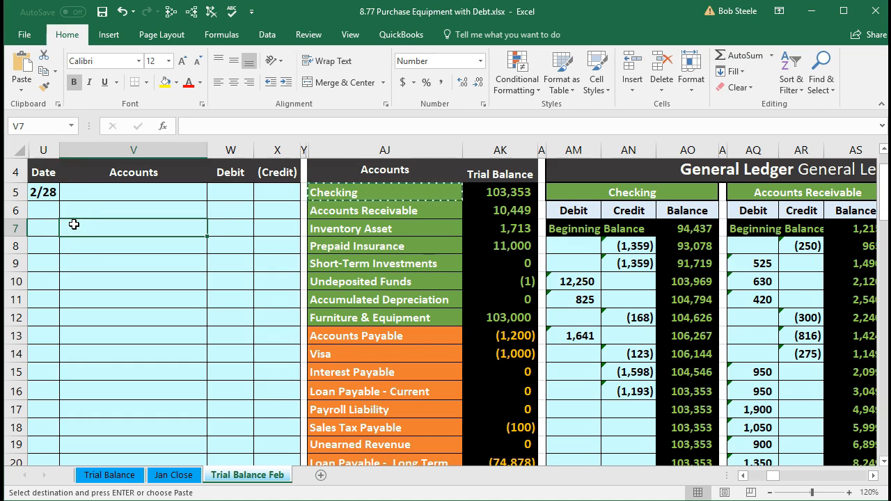
right_click(74, 224)
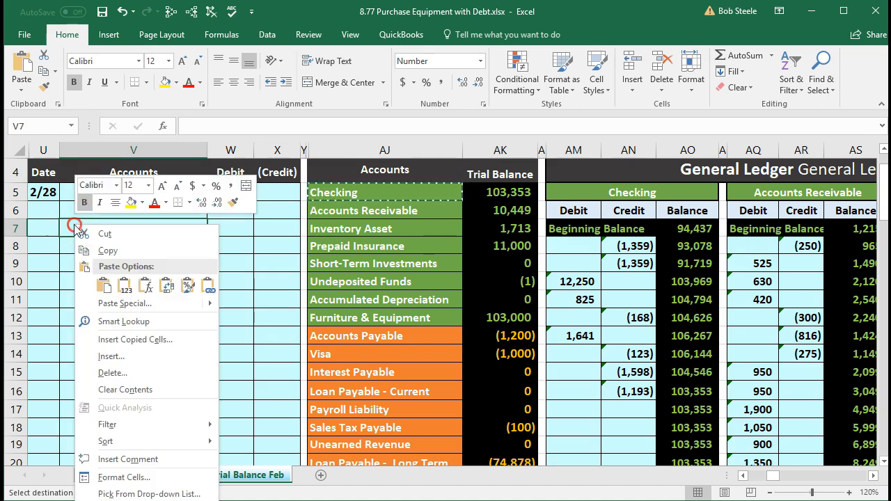
left_click(128, 283)
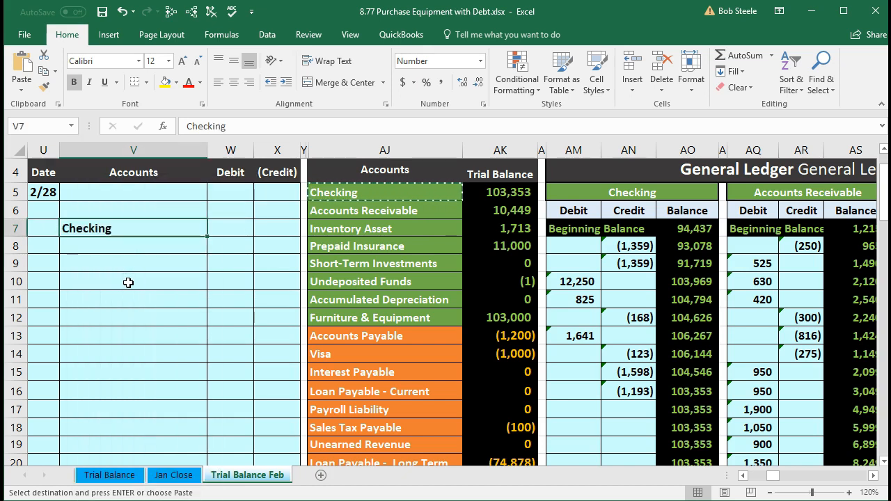
Copy the Payroll Expenses account name from AJ34 of the trial balance and paste it as values into V5 of the General Journal
left_click(263, 233)
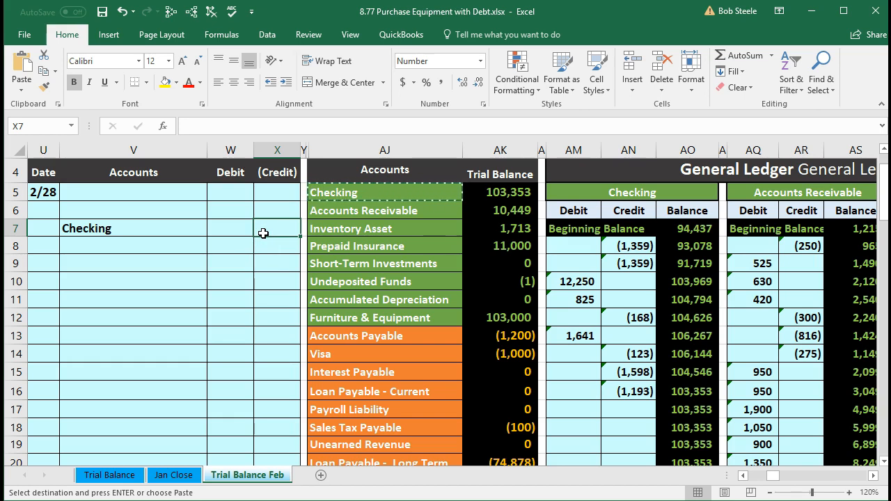
scroll(263, 233, "down", 2)
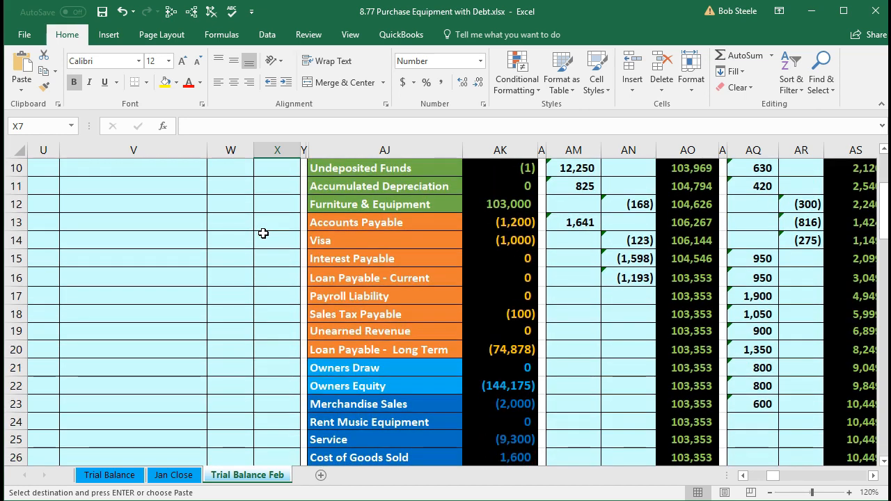
scroll(263, 233, "down", 4)
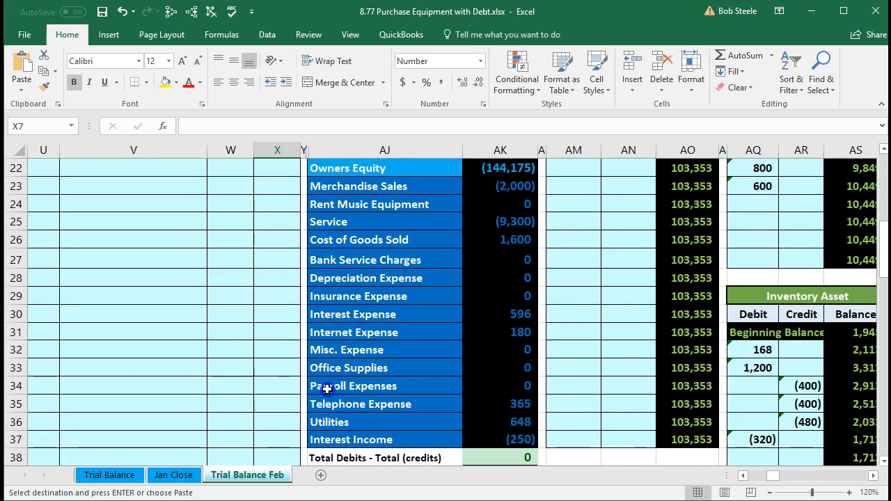
left_click_drag(318, 385, 499, 380)
key("ctrl+v")
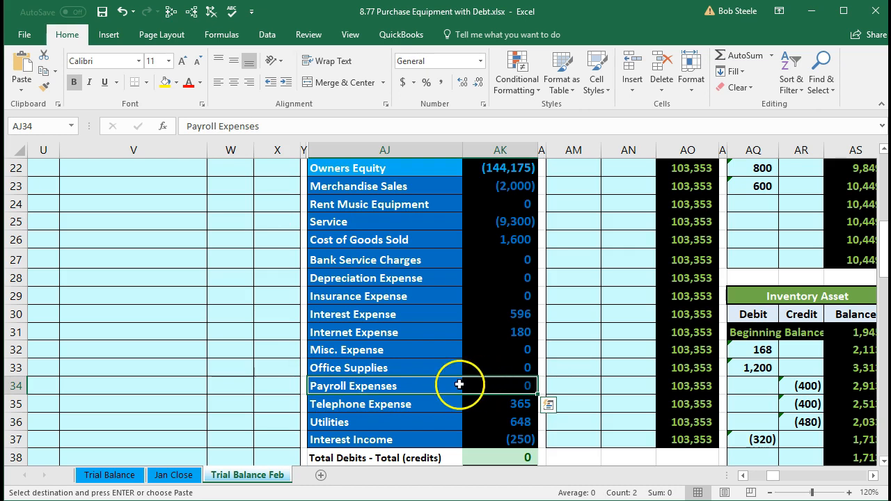
left_click(412, 387)
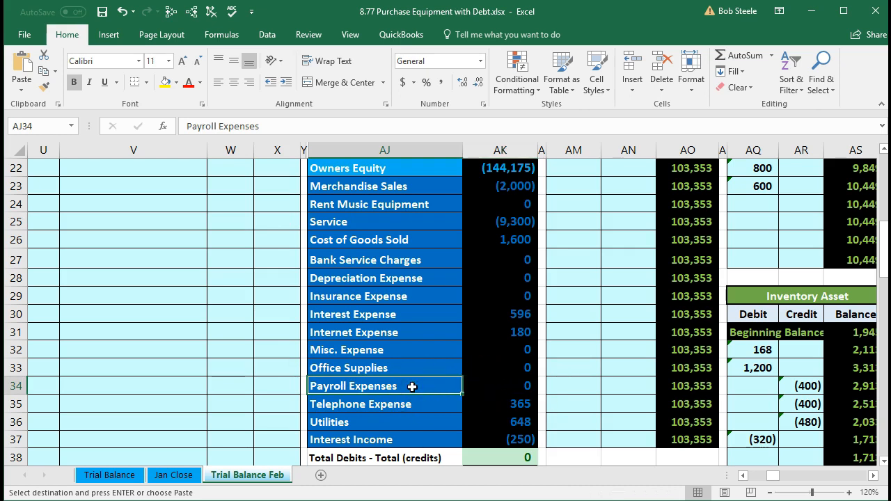
left_click_drag(432, 244, 507, 417)
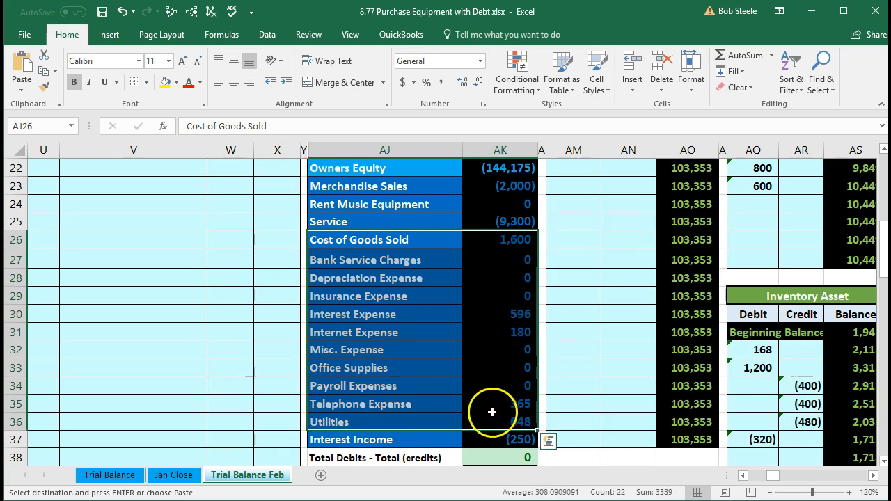
left_click(392, 390)
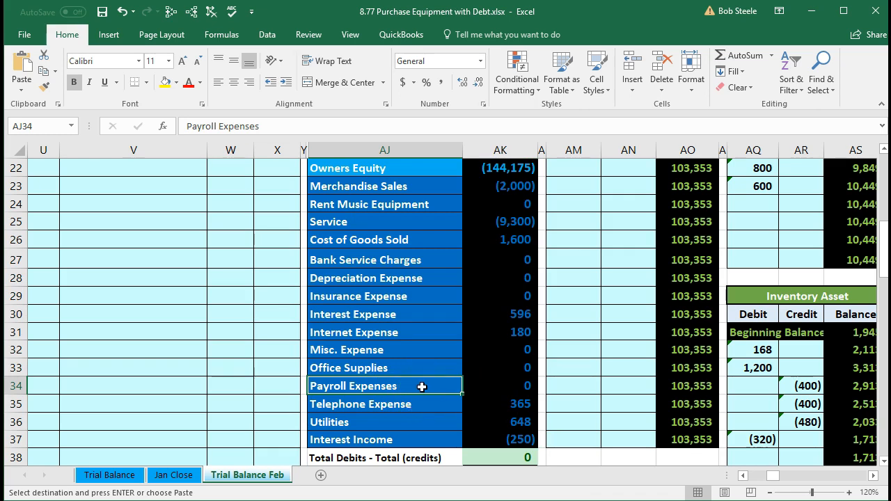
right_click(422, 387)
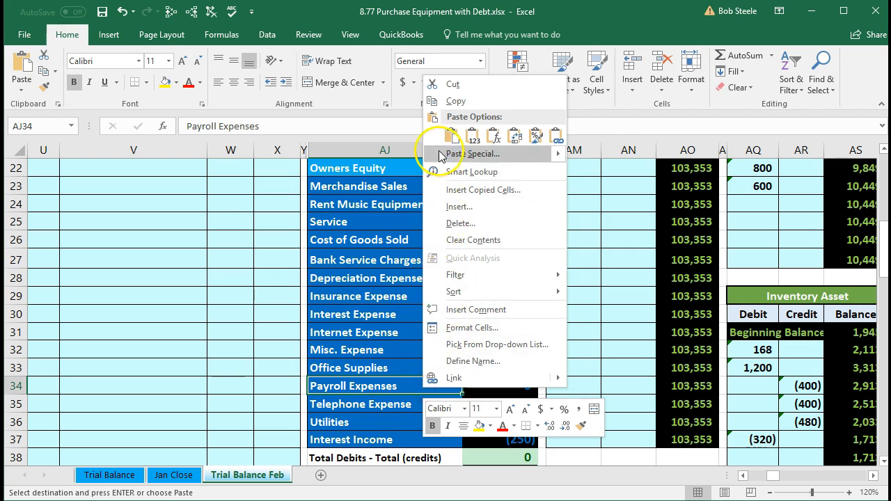
left_click(448, 102)
scroll(238, 283, "up", 5)
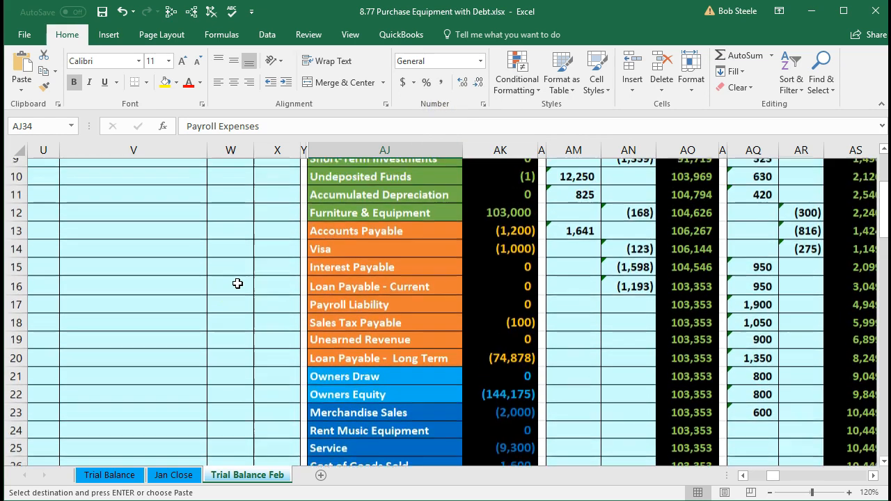
scroll(237, 283, "up", 2)
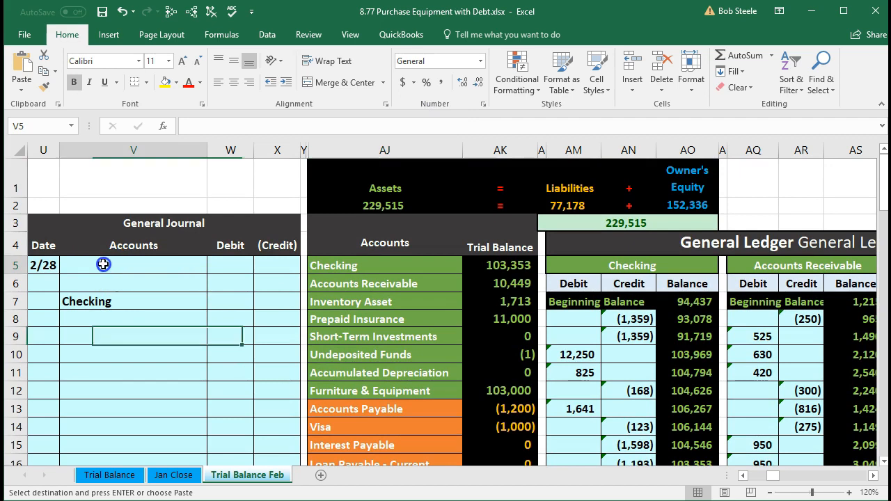
right_click(103, 265)
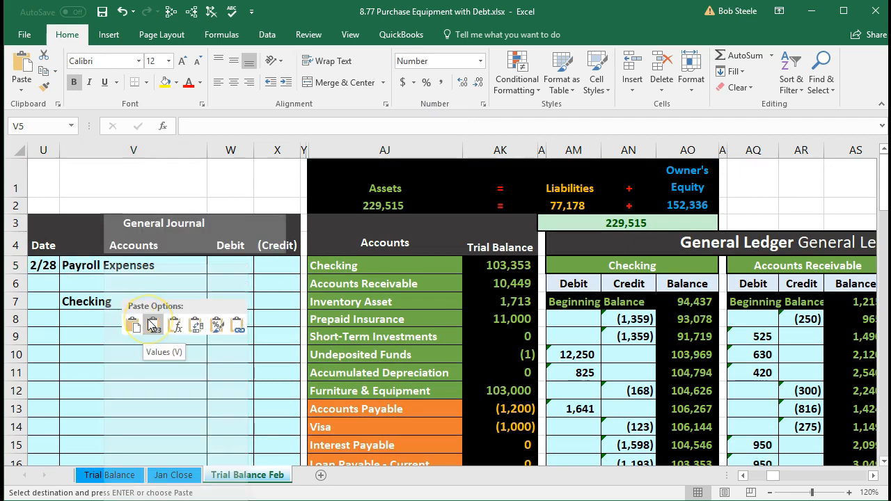
left_click(152, 324)
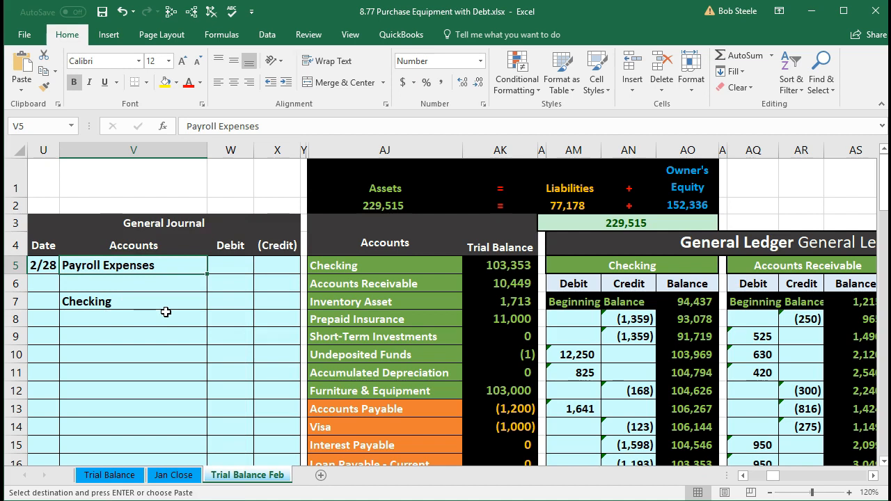
Copy the Payroll Liability account name from AJ17 of the trial balance and paste it as values into V6 of the General Journal
left_click(224, 270)
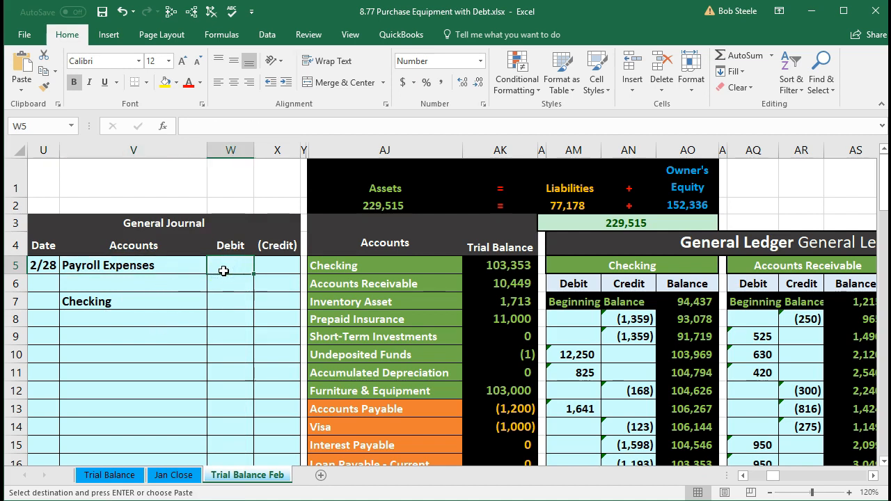
left_click(276, 304)
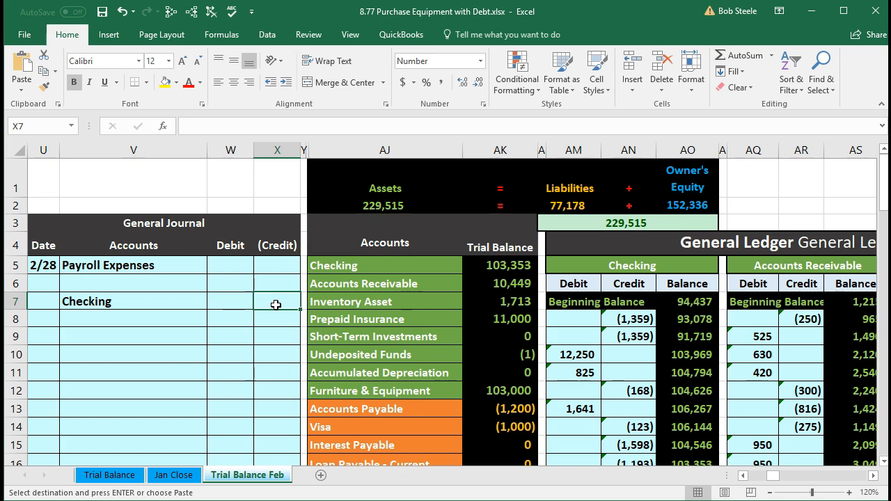
scroll(276, 304, "down", 2)
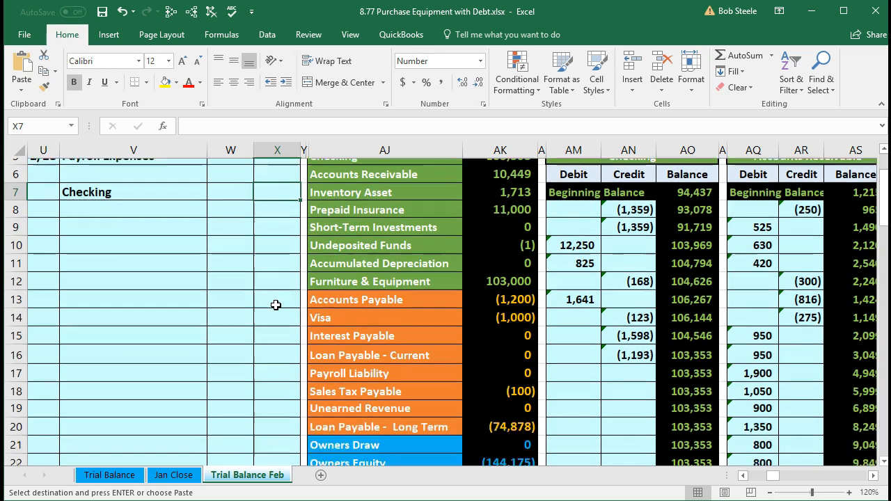
left_click(328, 349)
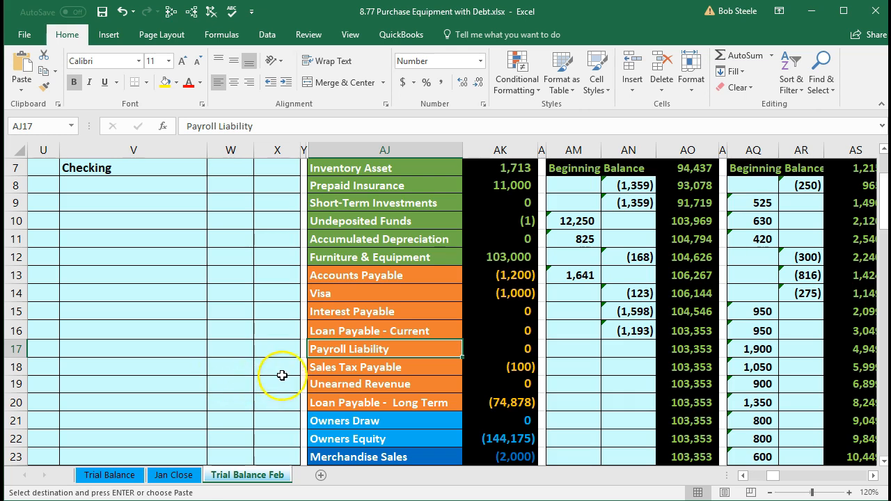
right_click(416, 352)
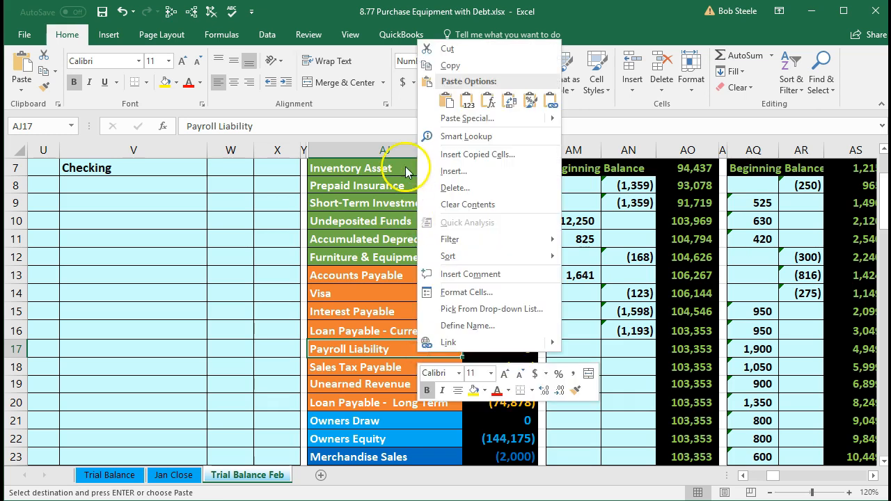
left_click(430, 67)
scroll(199, 332, "up", 2)
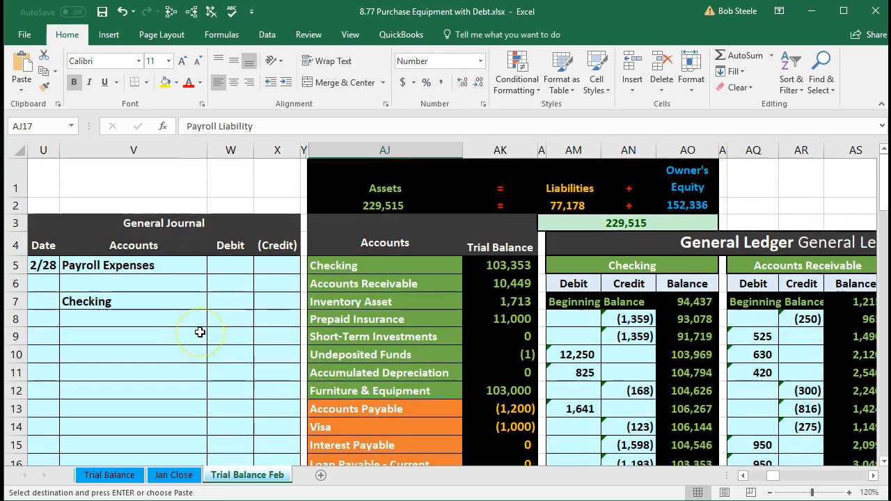
left_click(130, 285)
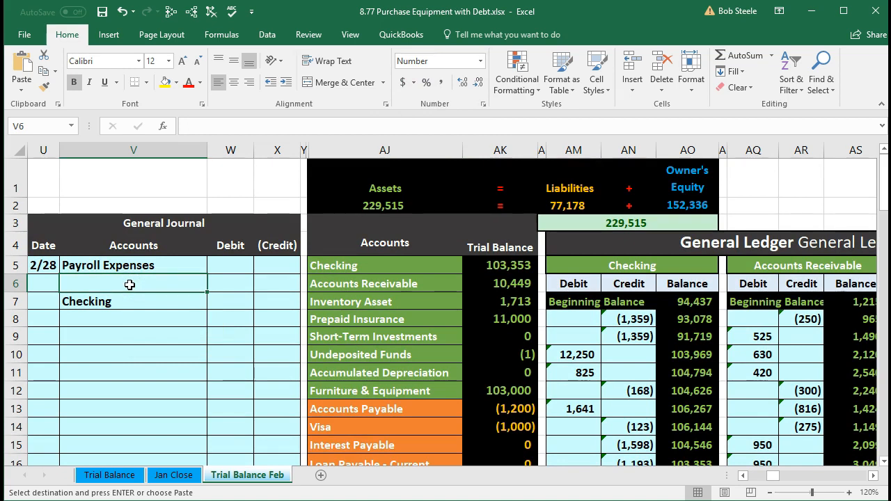
right_click(129, 285)
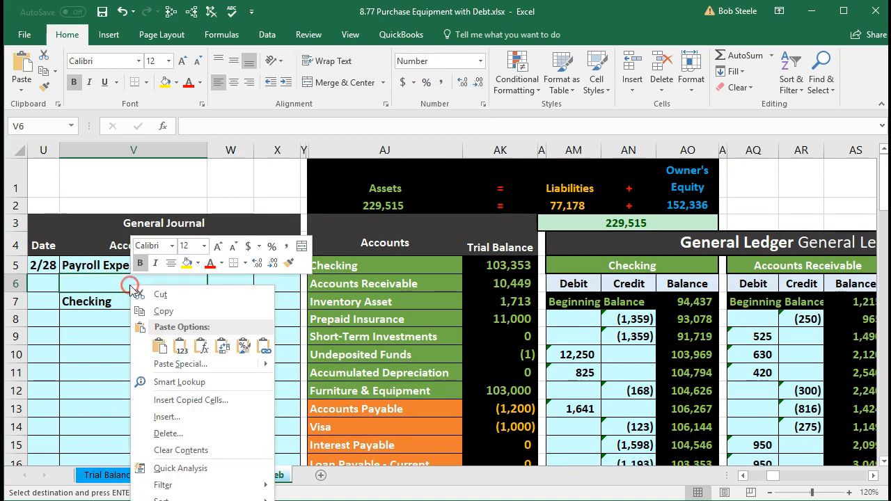
left_click(178, 345)
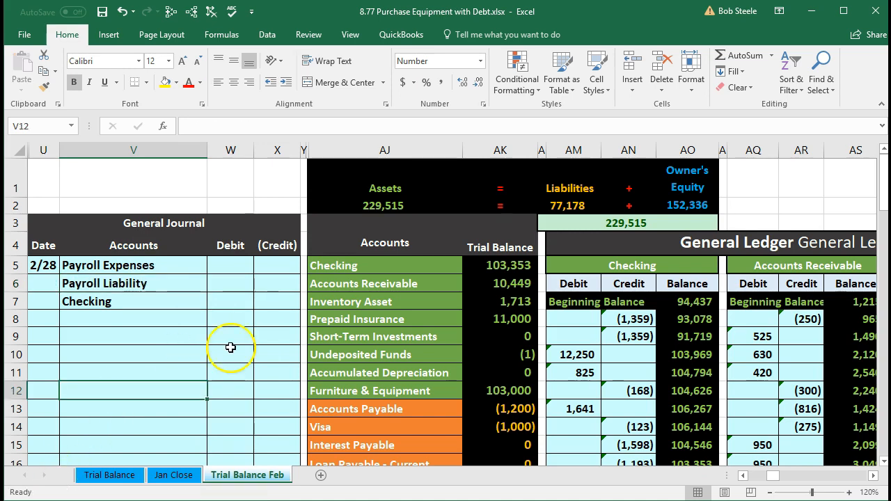
key("Up")
key("Up")
key("Up")
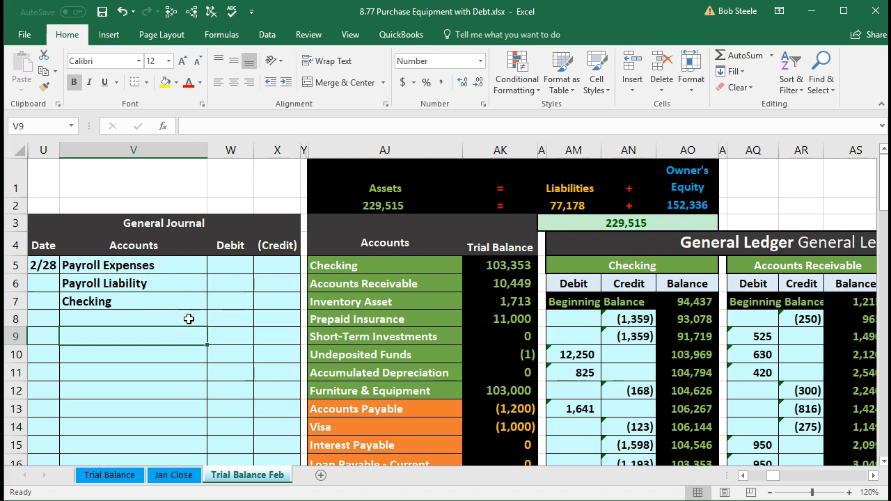
Copy the Payroll Expenses account name from AJ34 of the trial balance and paste it as values into V9 of the General Journal
scroll(189, 318, "down", 4)
scroll(189, 319, "down", 2)
left_click(216, 338)
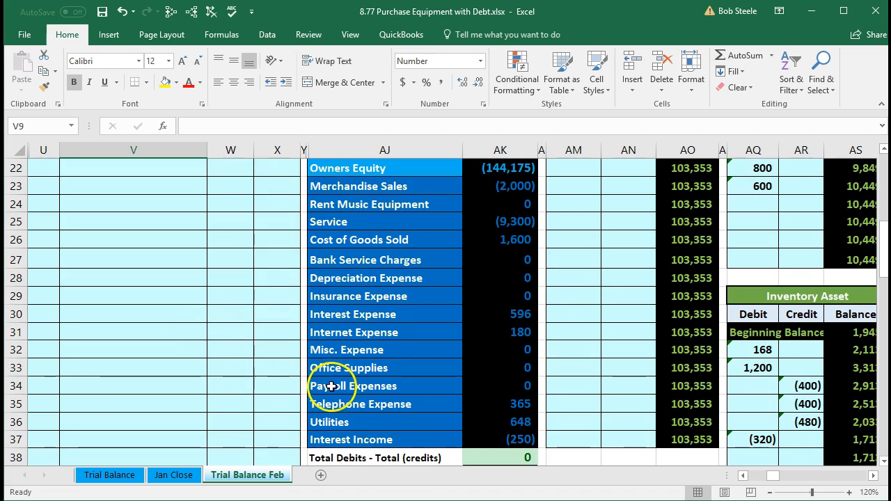
left_click(441, 388)
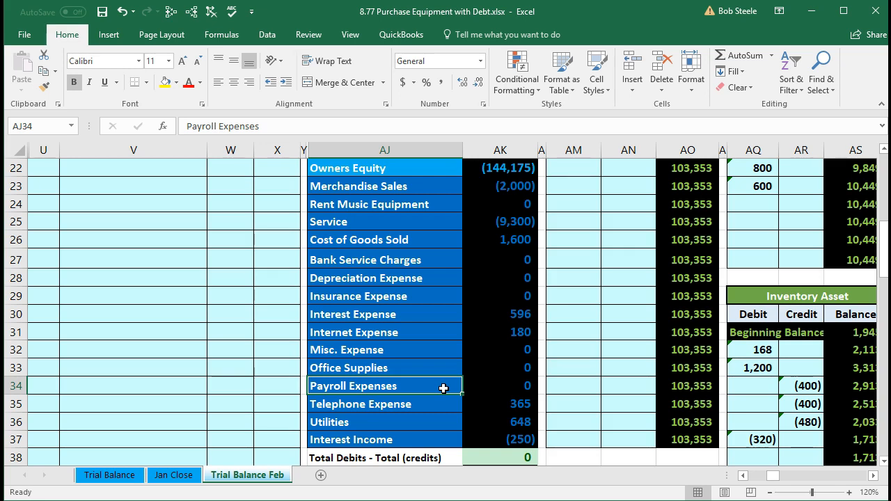
right_click(445, 390)
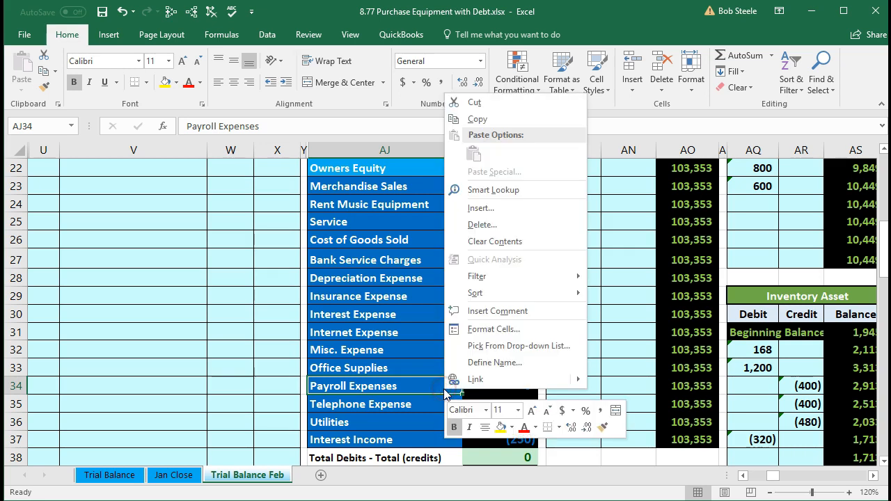
left_click(451, 122)
scroll(126, 332, "up", 4)
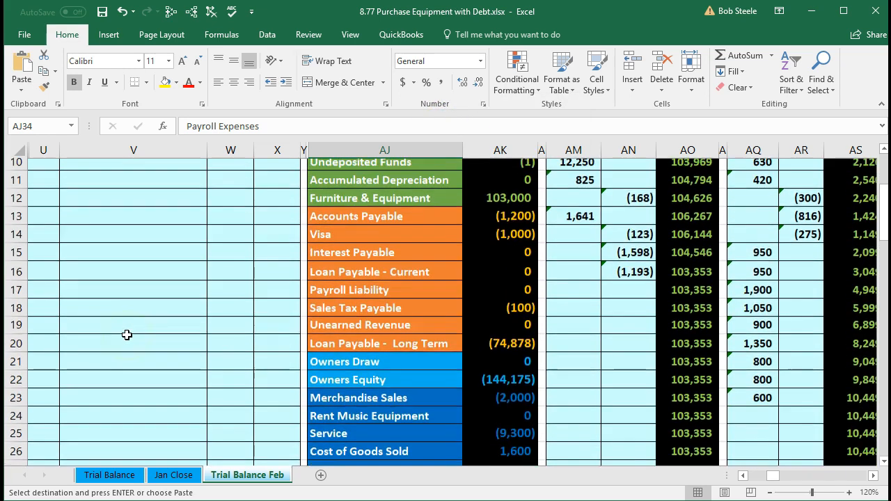
scroll(127, 335, "up", 2)
left_click(95, 262)
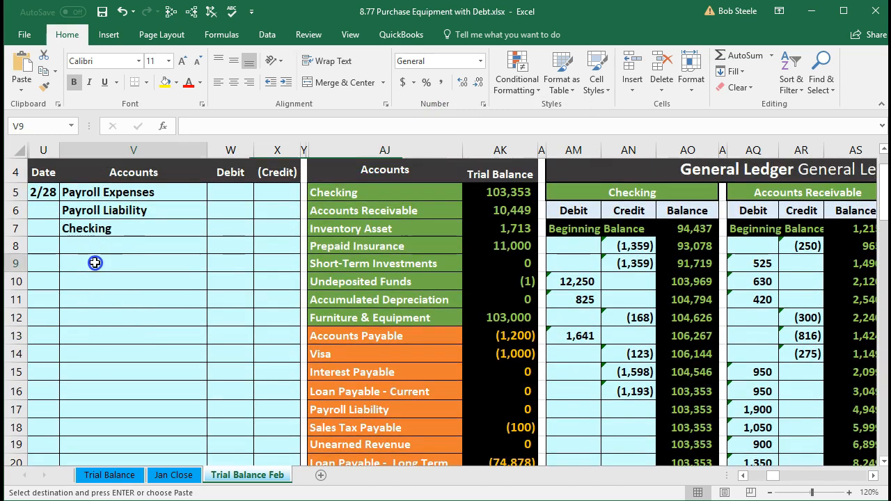
right_click(97, 264)
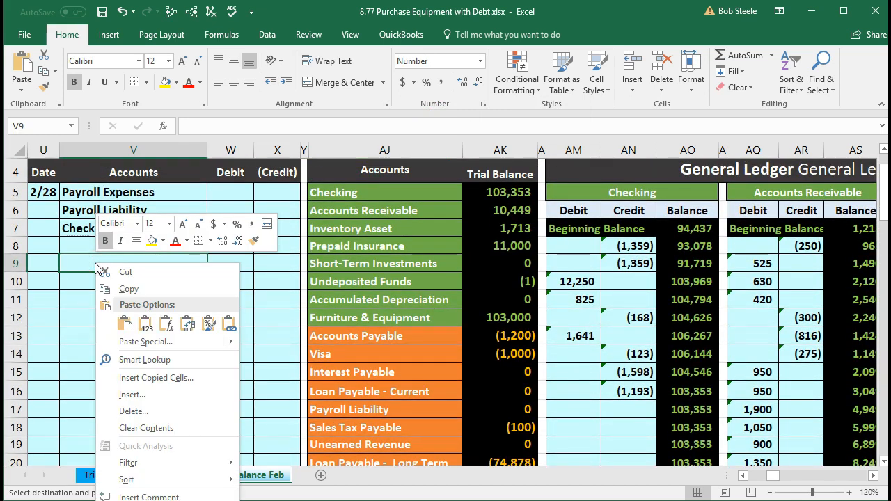
left_click(146, 324)
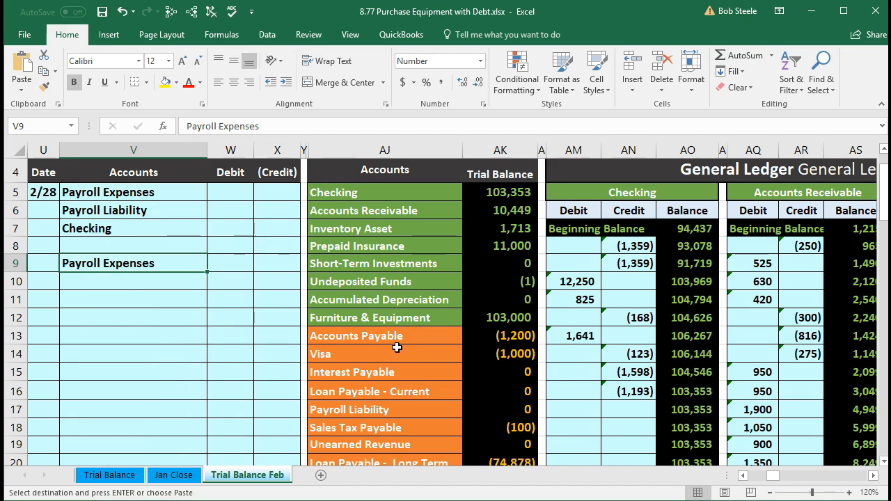
Copy the Payroll Liability account name from AJ17 of the trial balance and paste it as values into V10 of the General Journal
left_click(397, 348)
scroll(396, 348, "down", 1)
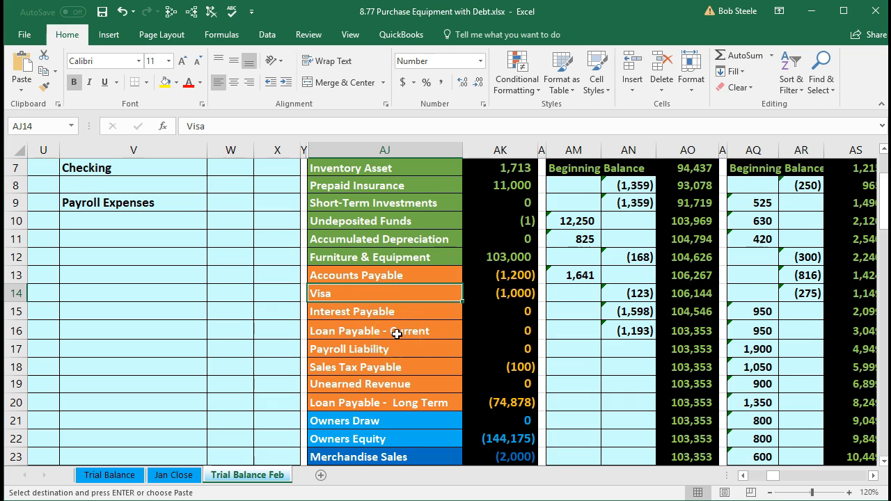
left_click(397, 352)
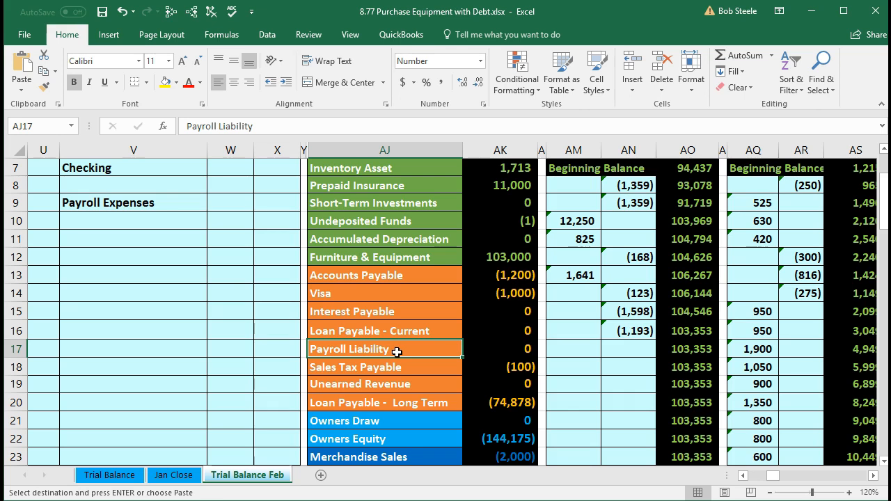
right_click(396, 352)
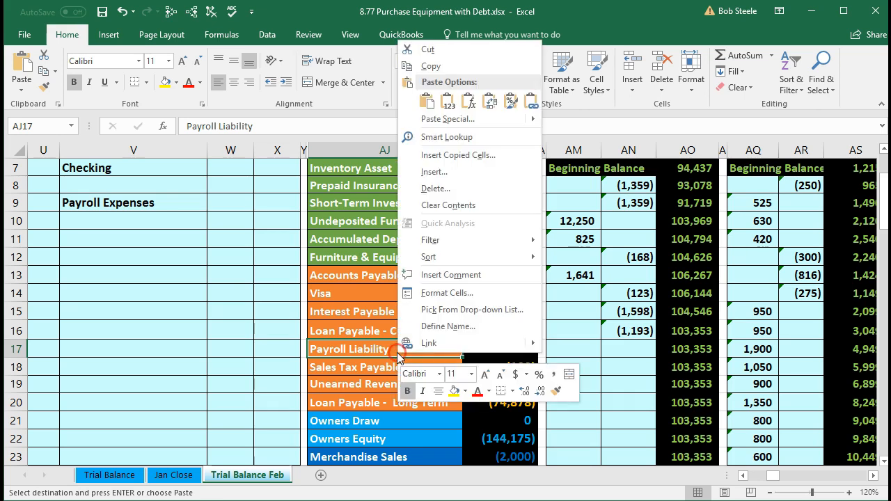
left_click(426, 68)
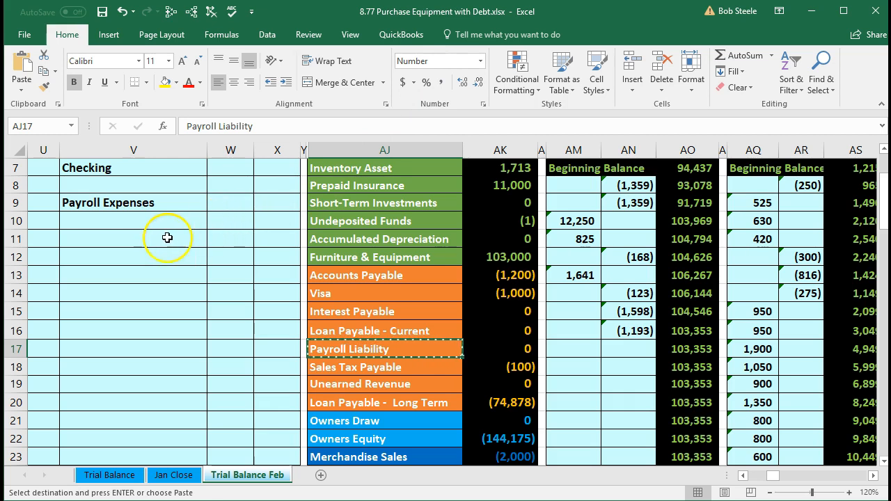
left_click(120, 220)
right_click(122, 218)
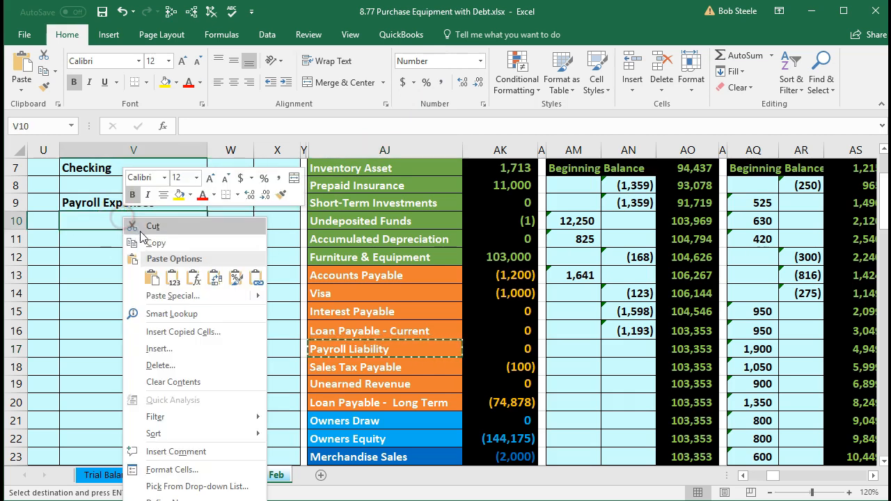
left_click(173, 277)
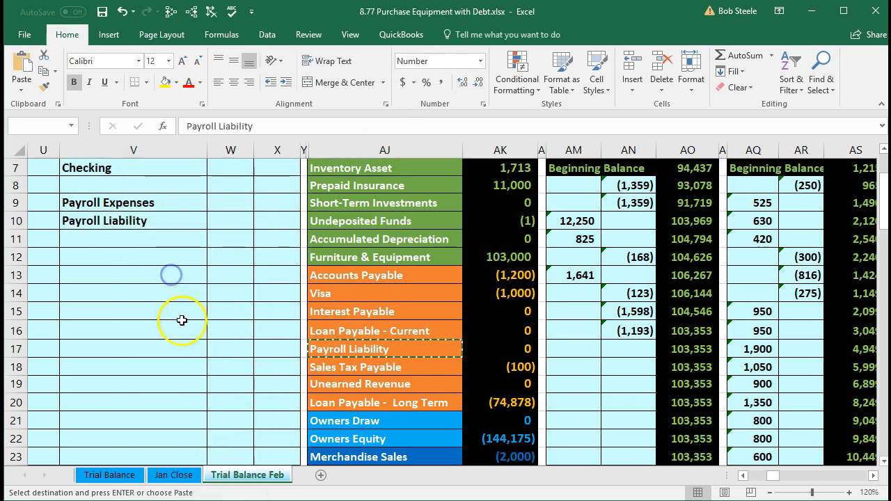
Freeze the panes at cell AJ1 to keep the General Journal columns in view
scroll(181, 320, "up", 2)
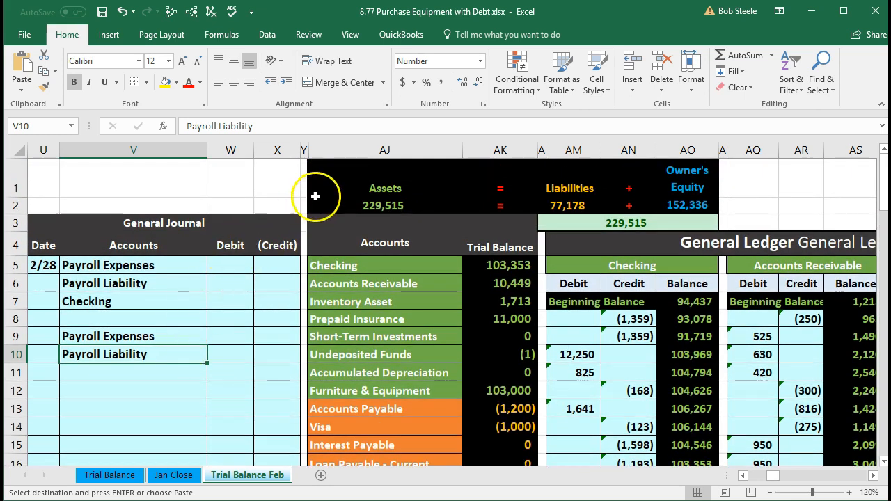
left_click(331, 179)
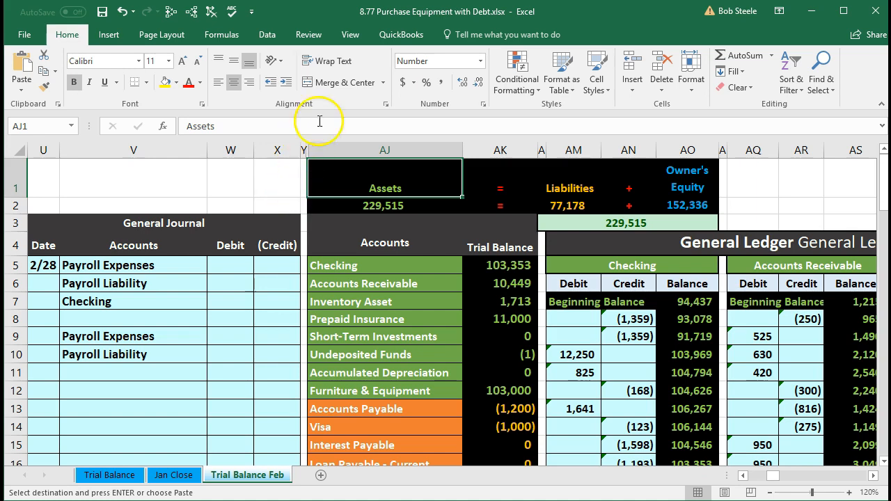
left_click(349, 35)
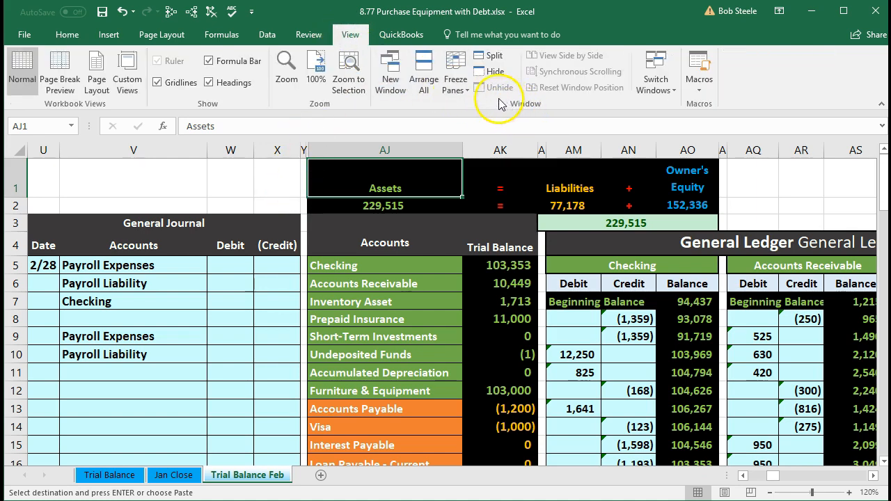
left_click(456, 87)
left_click(479, 110)
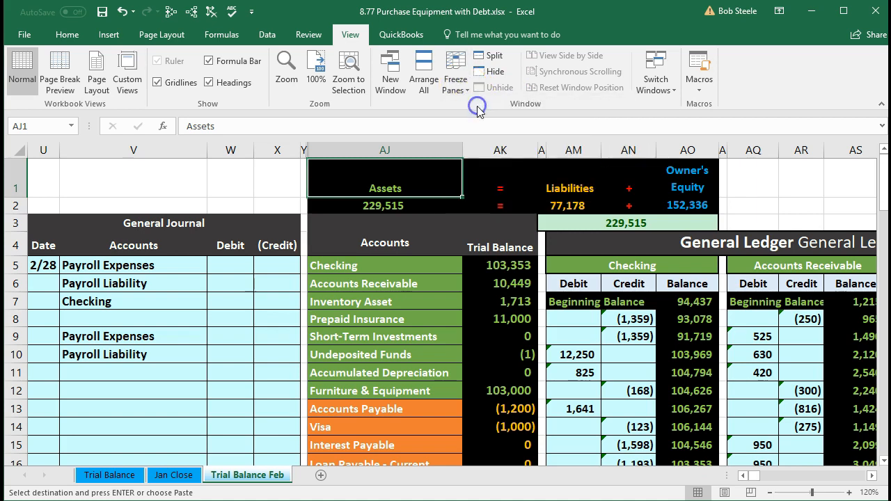
Examine the totals in row 16 of the 2/1 to 2/28 payroll register against the payroll accounts listed in the General Journal
left_click(438, 265)
key("Right")
key("Right")
key("Right")
key("Right")
key("Right")
key("Right")
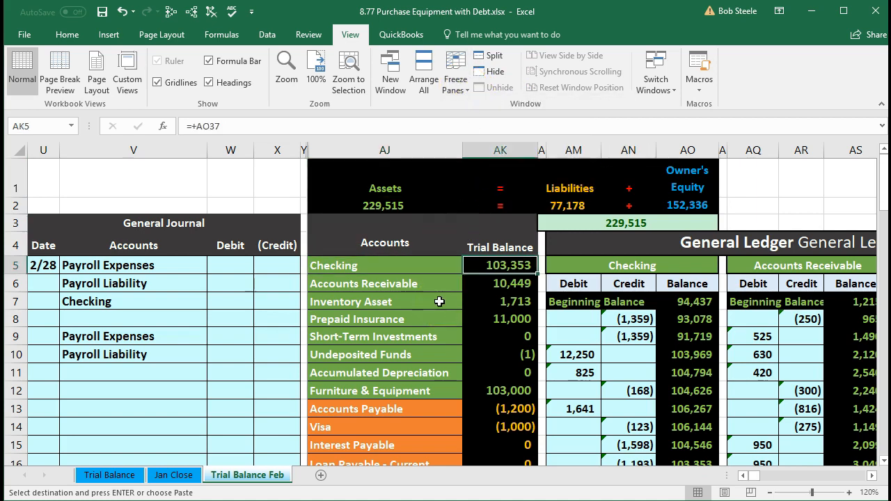
key("Right")
key("Right")
key("Right")
key("Right")
key("Right")
key("Right")
key("Right")
key("Right")
key("Right")
key("Right")
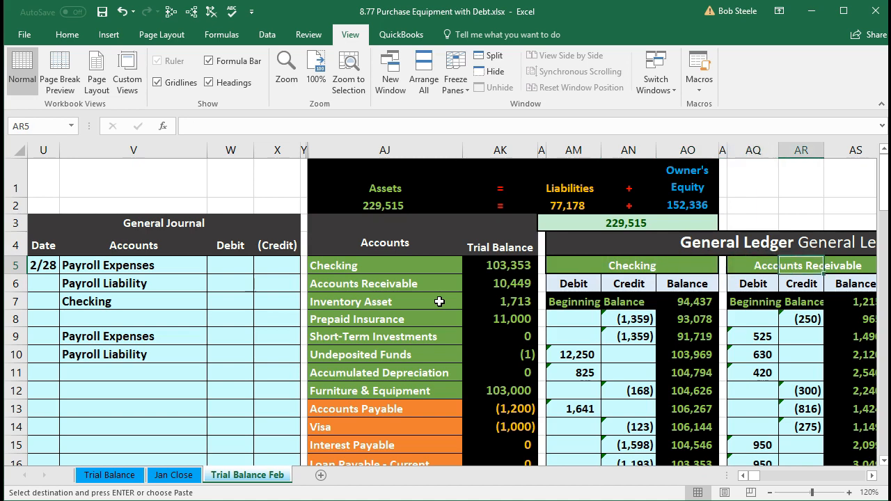
key("Right")
key("Right")
key("Right")
key("Right")
key("Right")
key("Right")
key("Right")
key("Right")
key("Right")
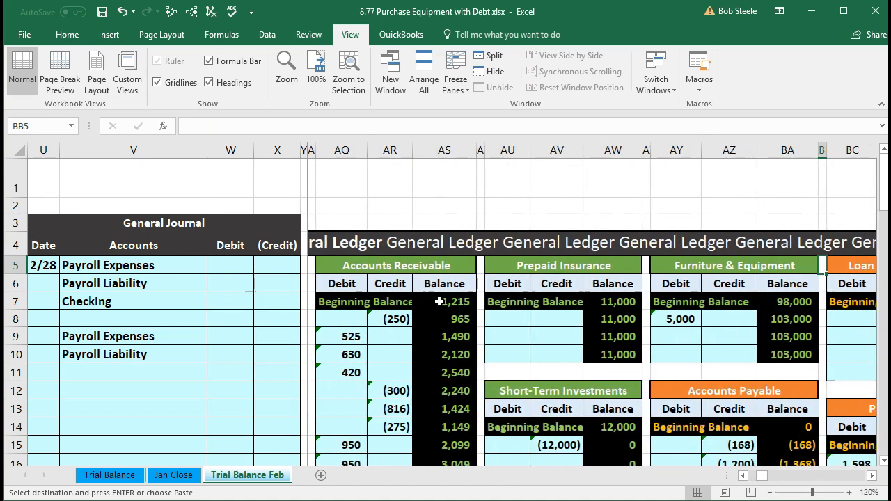
key("Right")
key("Right")
key("Right")
key("Right")
key("Right")
key("Right")
key("Right")
key("Right")
key("Right")
key("Right")
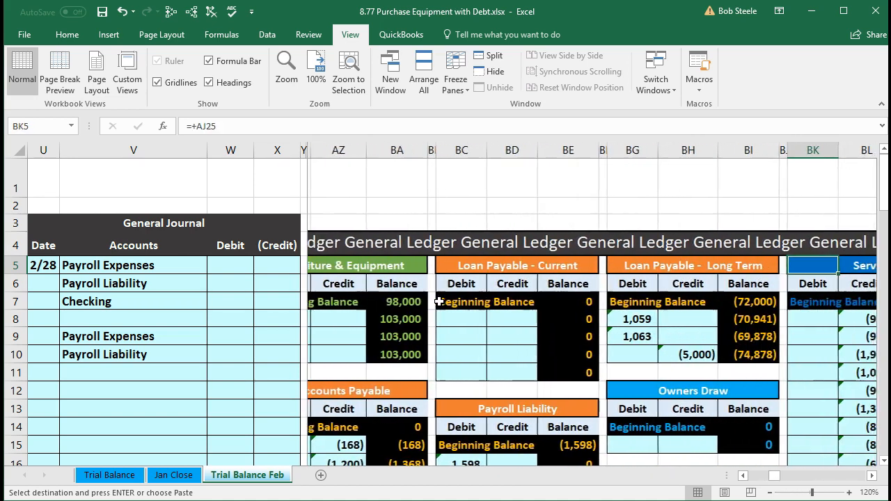
key("Right")
key("Right")
key("Right")
key("Right")
key("Right")
key("Right")
key("Right")
key("Right")
key("Right")
key("Right")
key("Right")
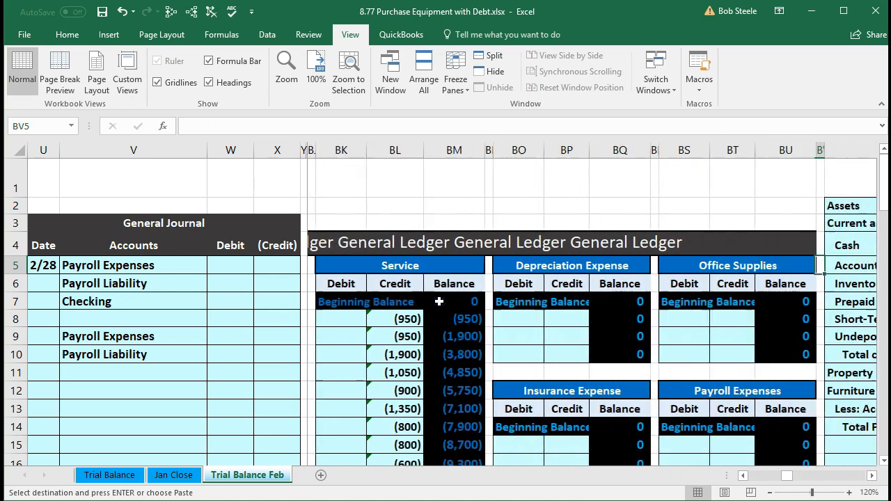
key("Right")
key("Right")
key("Right")
key("Right")
key("Right")
key("Right")
key("Right")
key("Right")
key("Right")
key("Right")
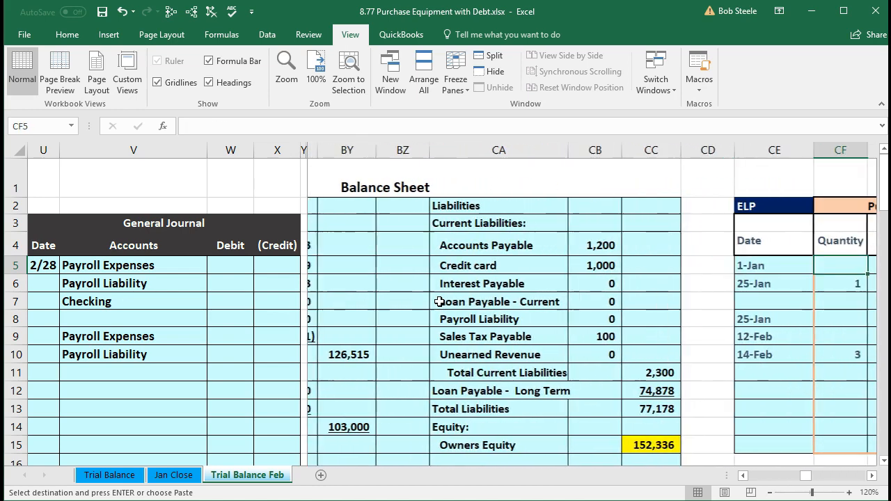
key("Right")
key("Right")
key("Right")
key("Right")
key("Right")
key("Right")
key("Right")
key("Right")
key("Right")
key("Right")
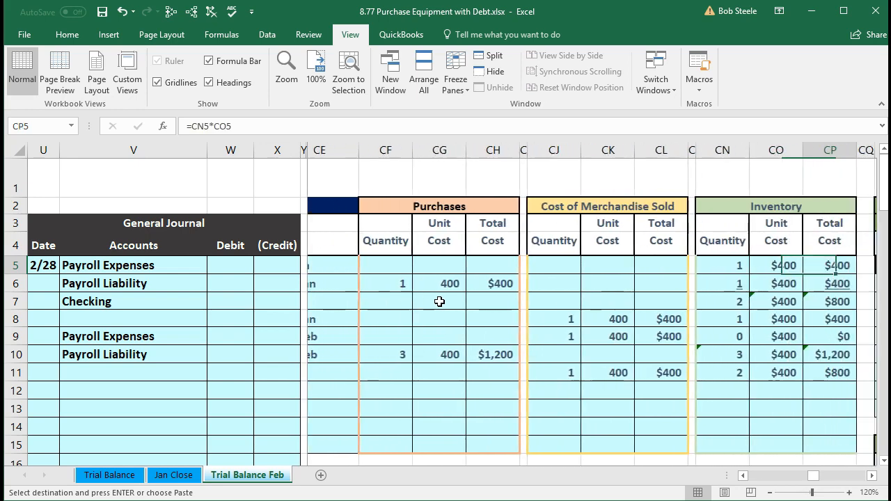
key("Right")
key("Right")
key("Right")
key("Right")
key("Right")
key("Right")
key("Right")
key("Right")
key("Right")
key("Right")
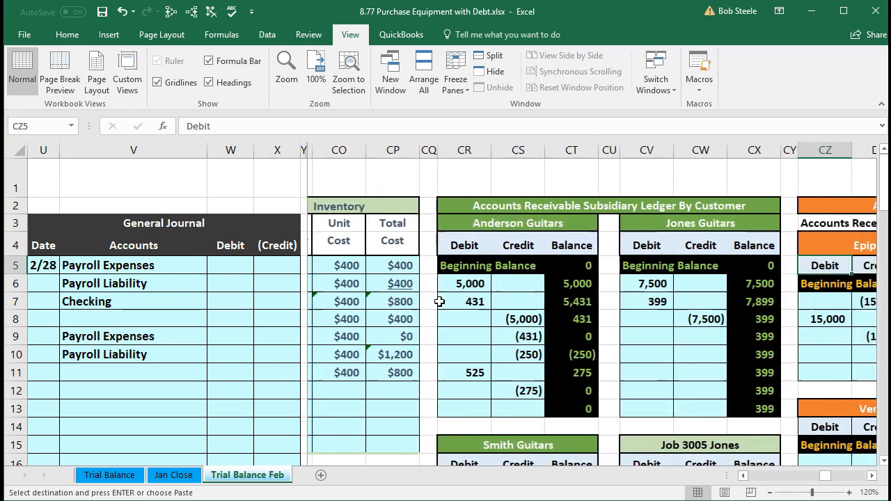
key("Right")
key("Right")
key("Right")
key("Right")
key("Right")
key("Right")
key("Right")
key("Right")
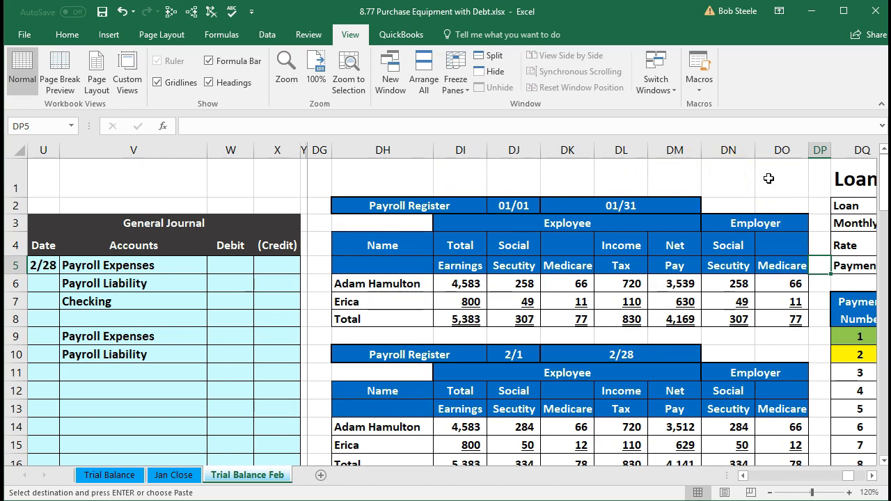
scroll(769, 178, "down", 1)
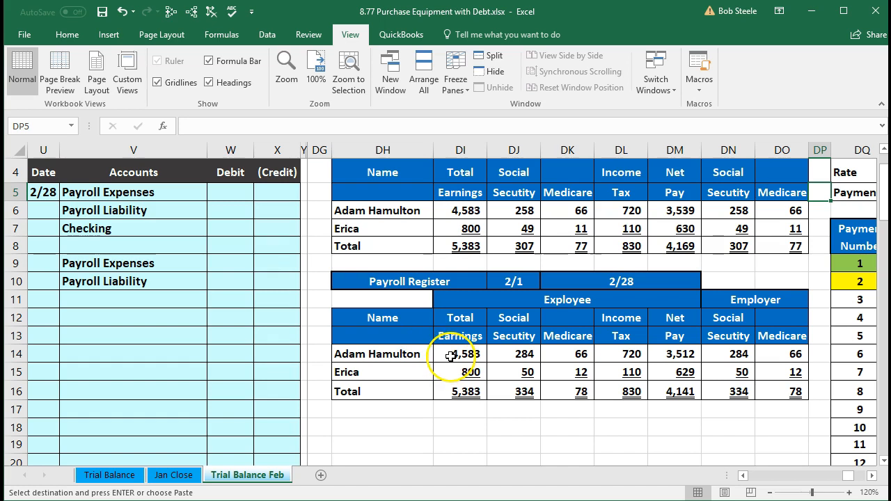
left_click_drag(135, 193, 239, 288)
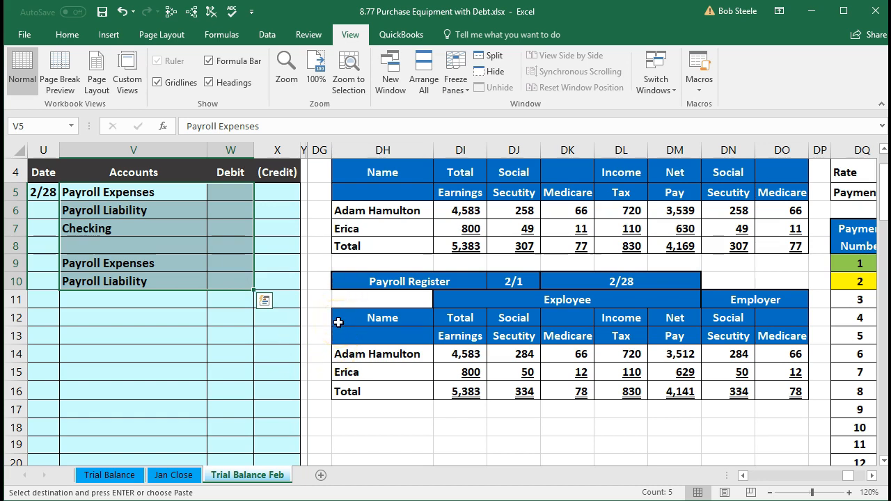
left_click_drag(387, 391, 489, 393)
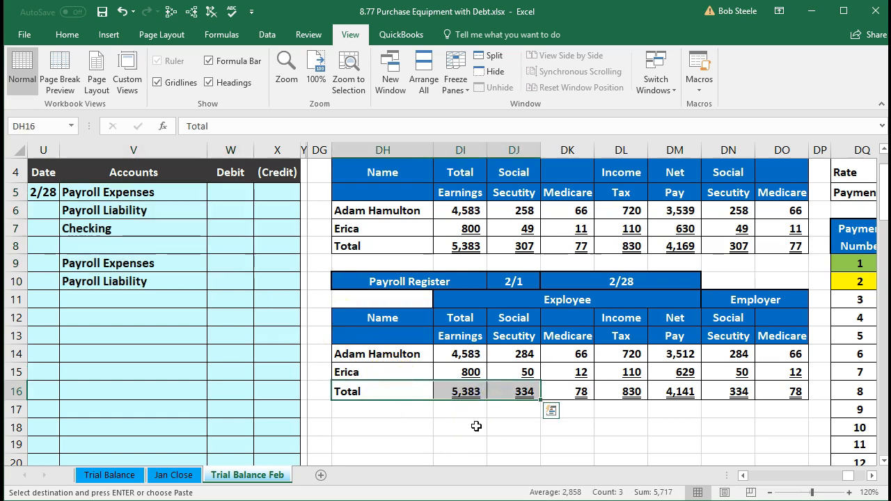
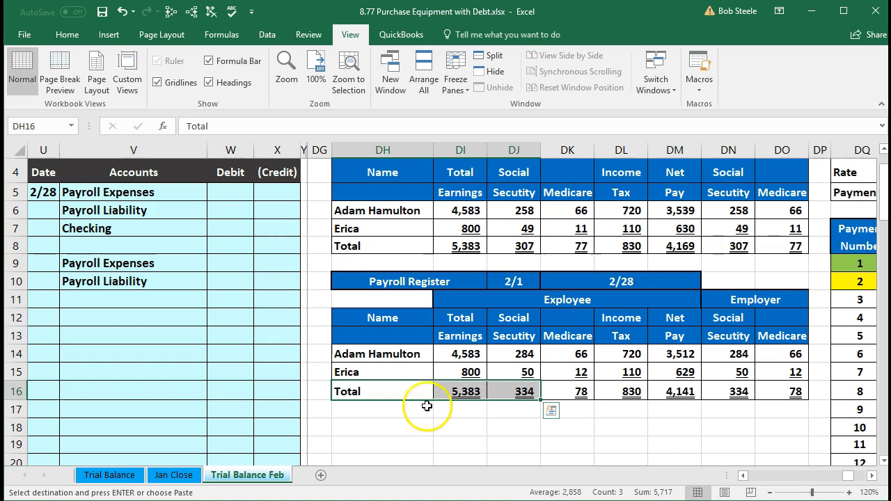
Link the Payroll Expenses debit in W5 of the General Journal to the total earnings in DI16 of the February register
left_click(213, 258)
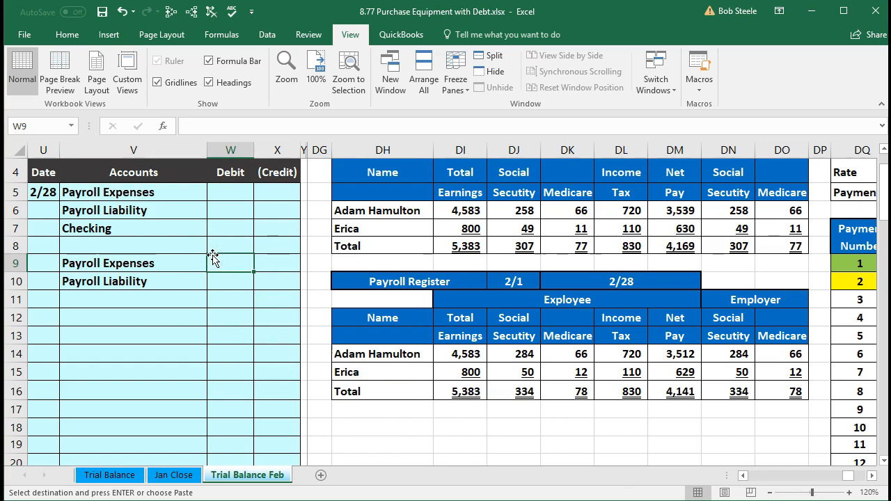
left_click(213, 197)
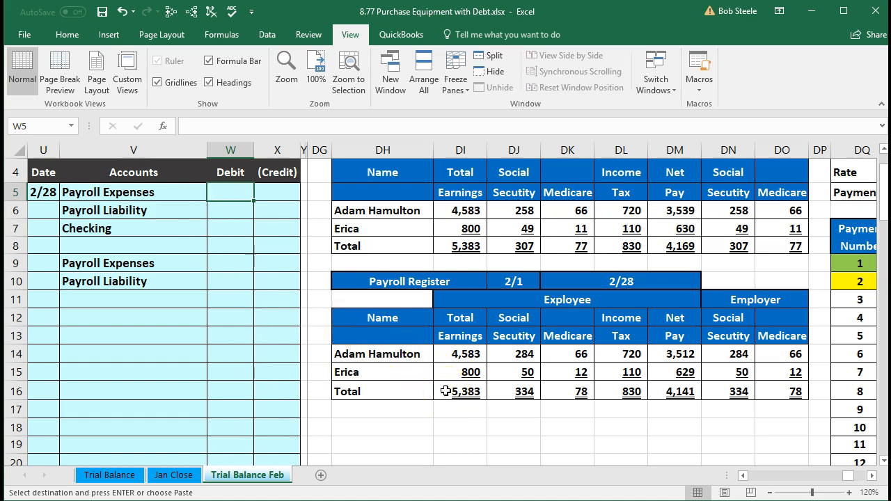
type("=")
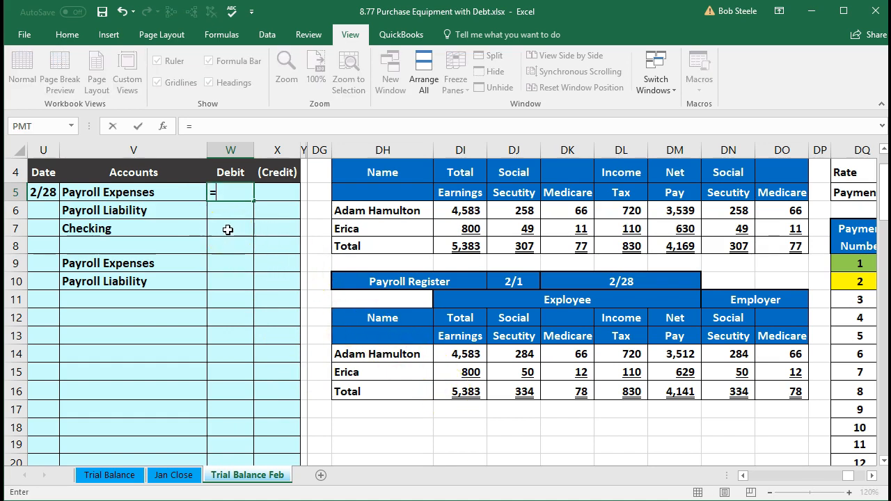
left_click(449, 392)
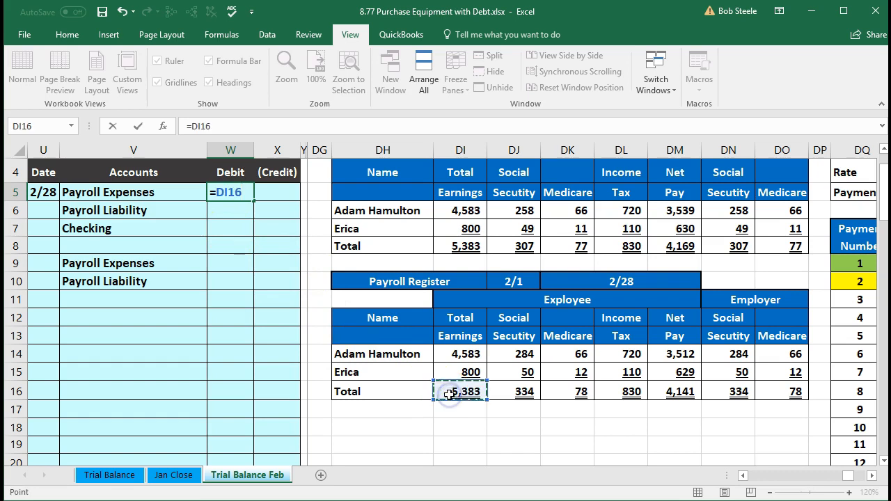
key("Return")
Enter the Checking credit in X7 as the negative of the total net pay in DM16
key("Down")
key("Right")
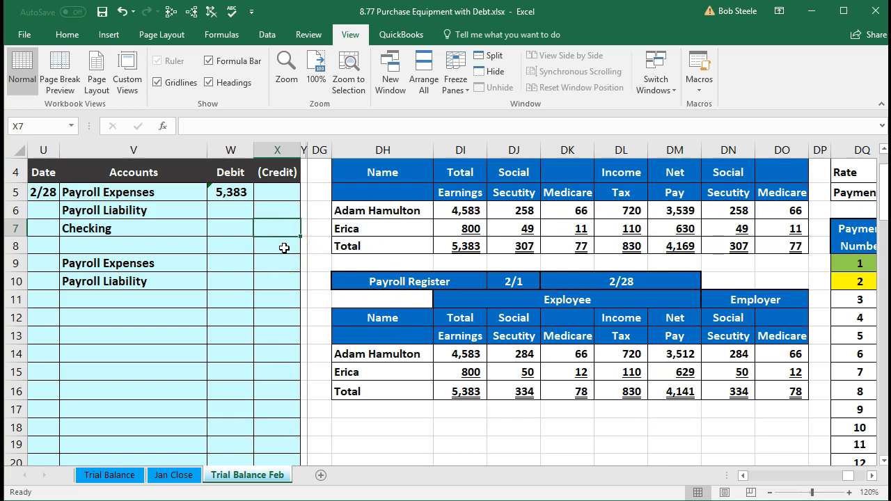
type("-")
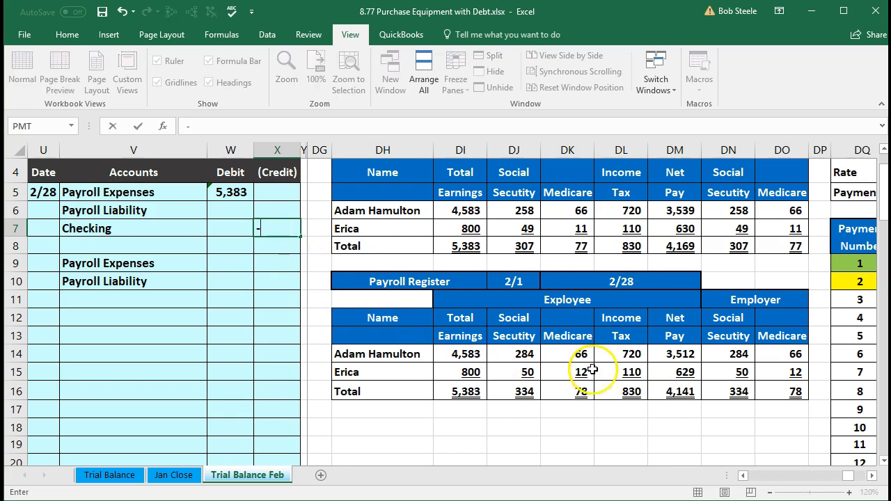
left_click(666, 399)
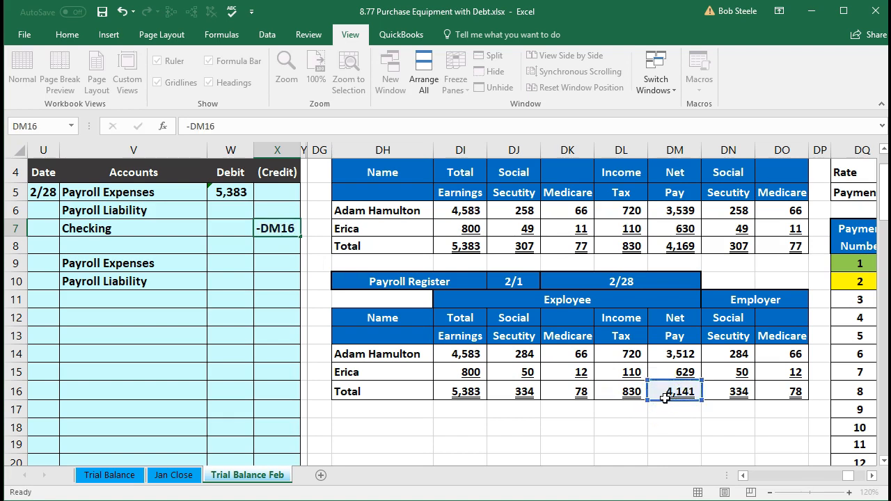
key("Return")
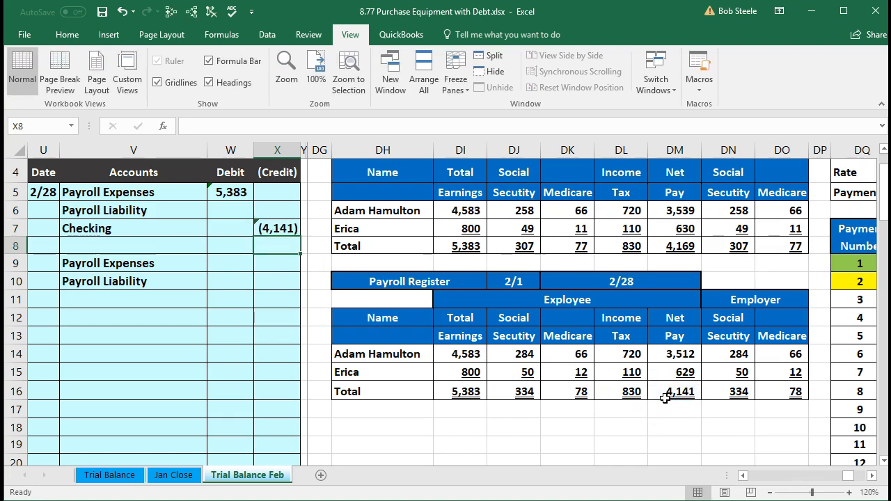
Enter the Payroll Liability credit in X6 as the negative sum of the employee withholding totals in DJ16:DL16
left_click_drag(527, 391, 611, 393)
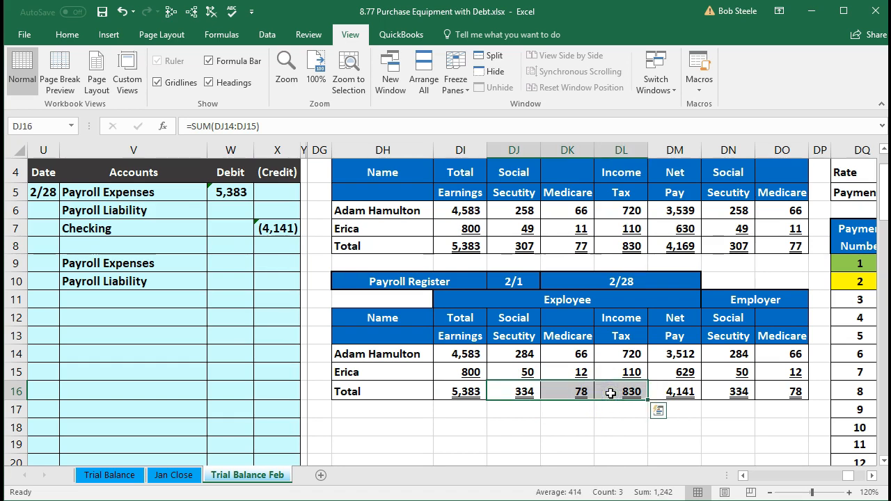
left_click(280, 209)
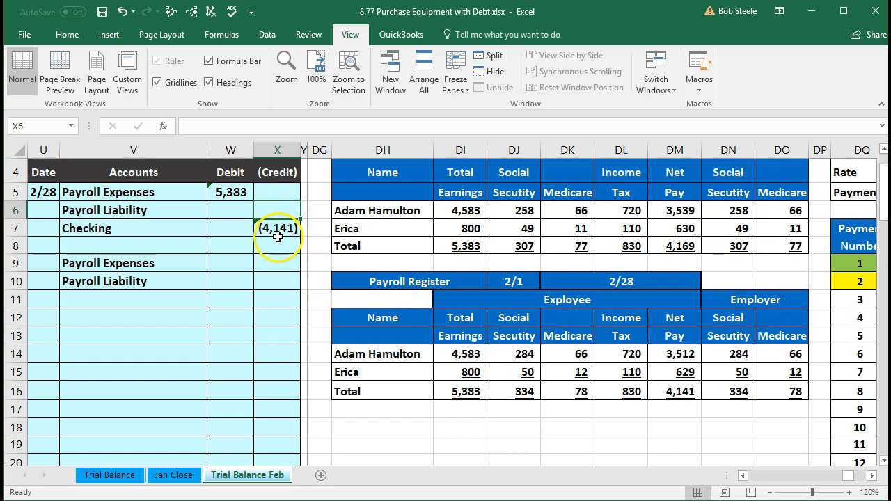
type("-")
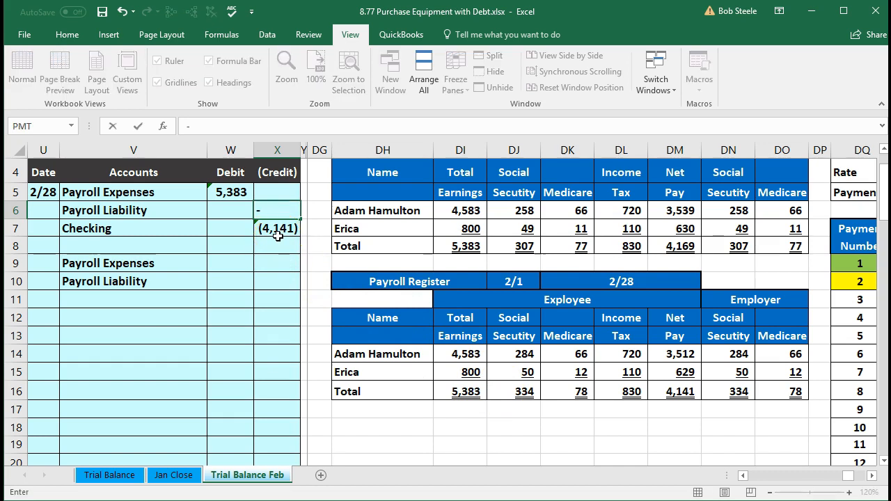
type("sum")
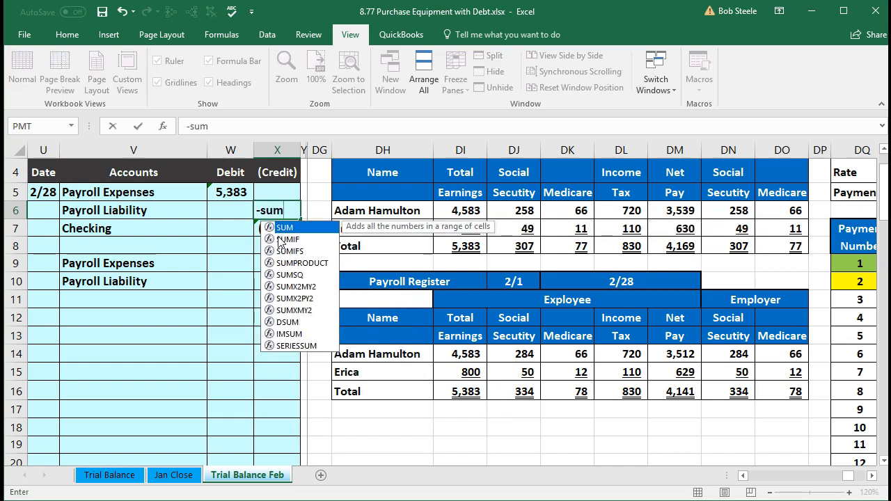
key("Tab")
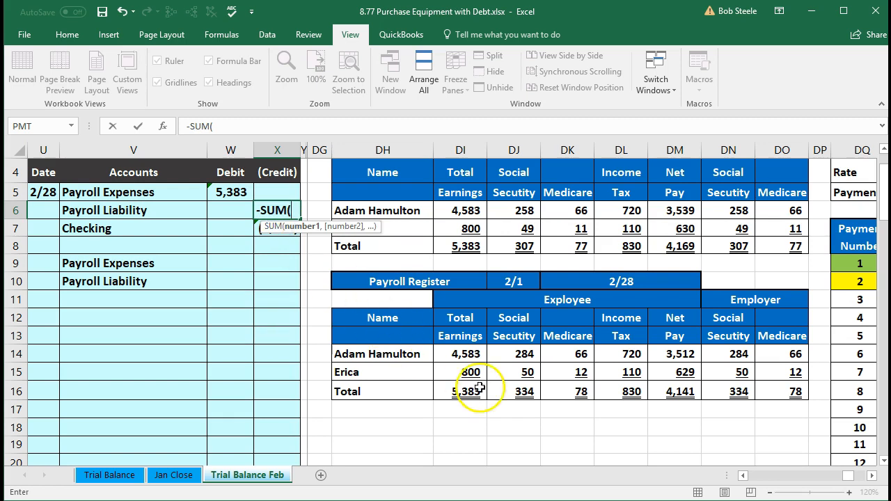
left_click(516, 393)
left_click_drag(517, 394, 599, 389)
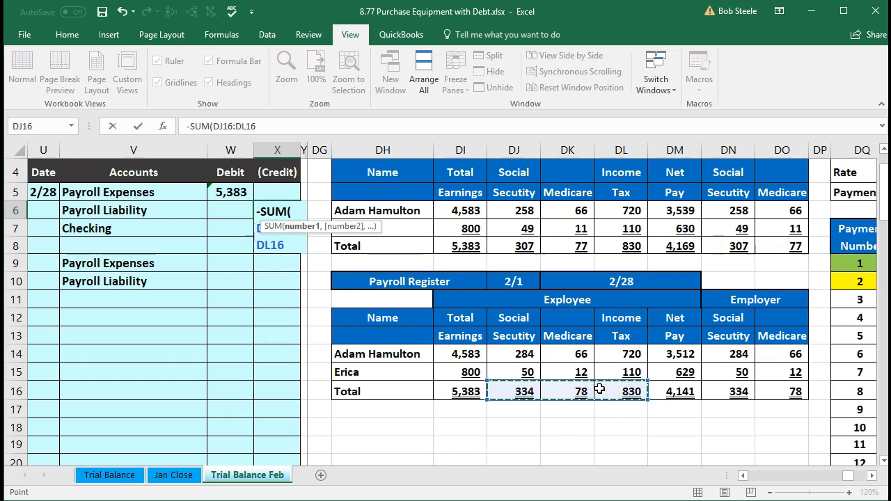
key("Return")
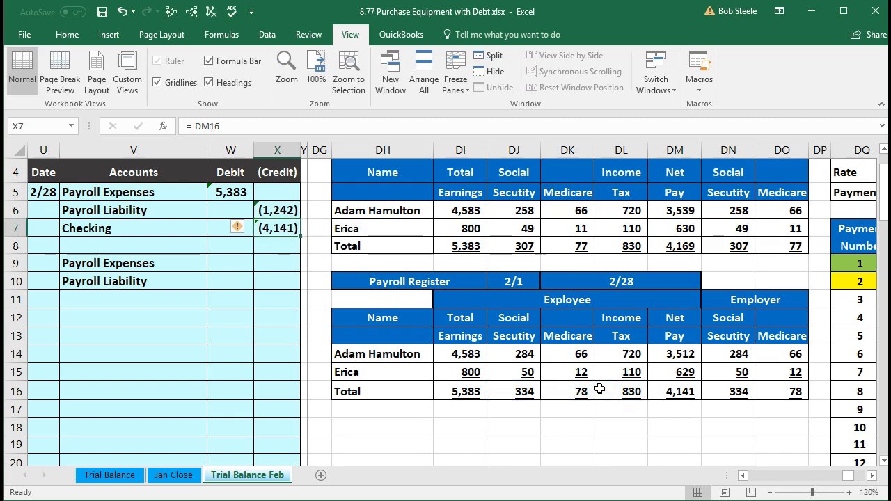
Examine the first payroll entry's debit and credits, and compare the employee withholding totals with the employer tax totals in register row 16
left_click(231, 196)
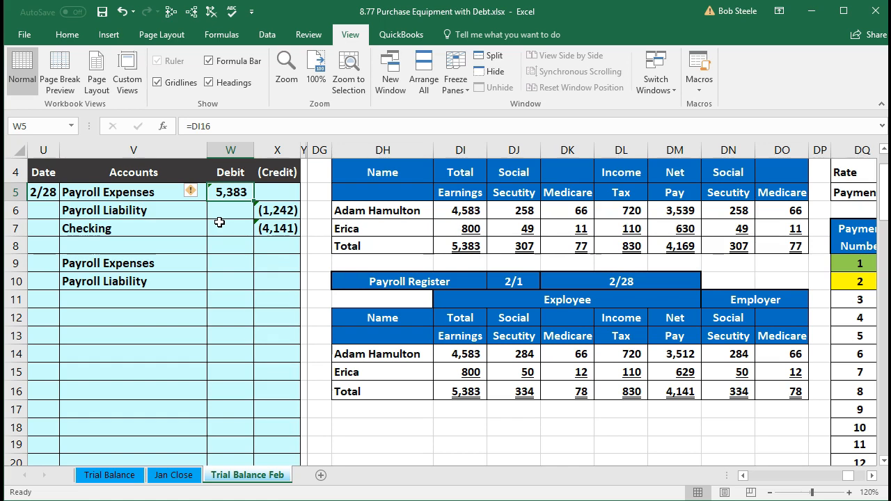
left_click(167, 263)
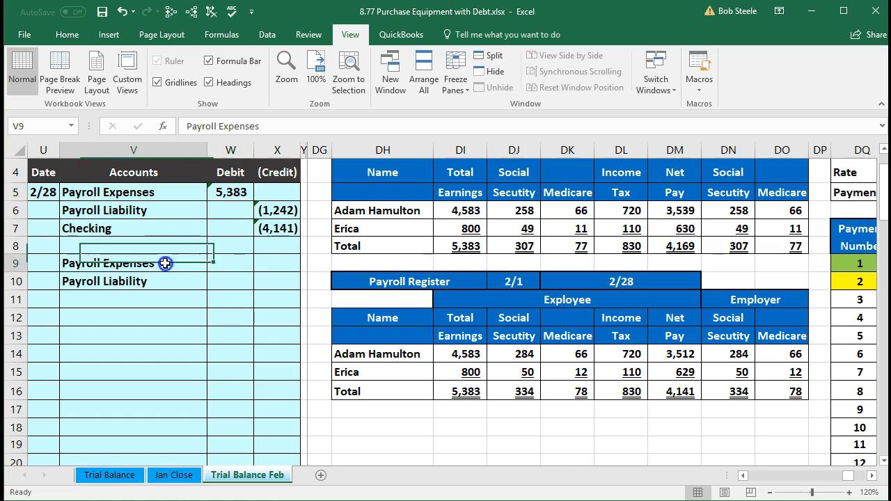
left_click(143, 198)
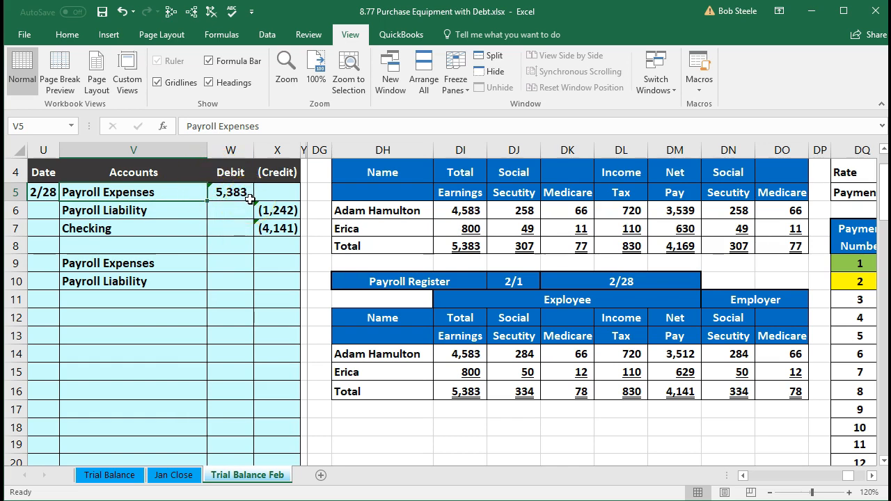
left_click(272, 230)
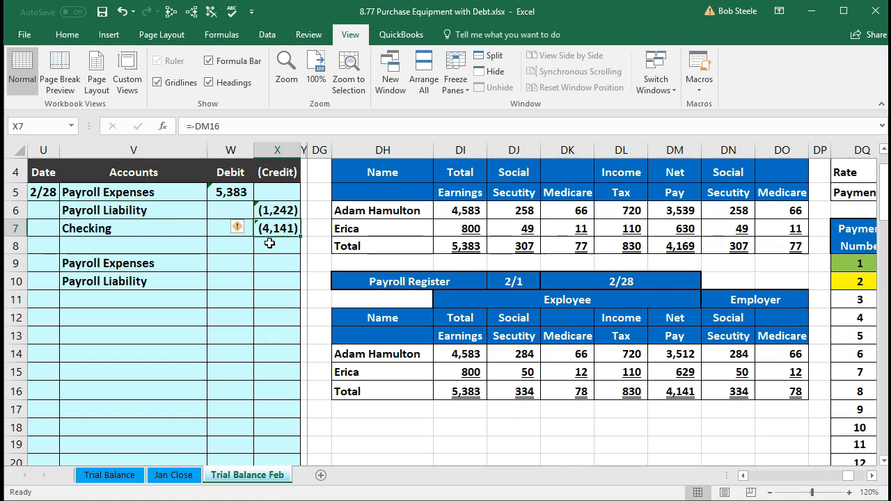
left_click(262, 206)
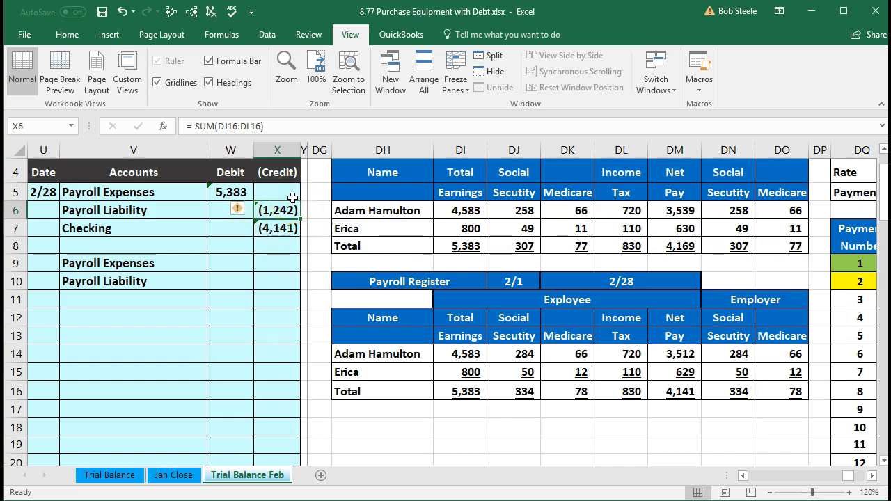
left_click(278, 209)
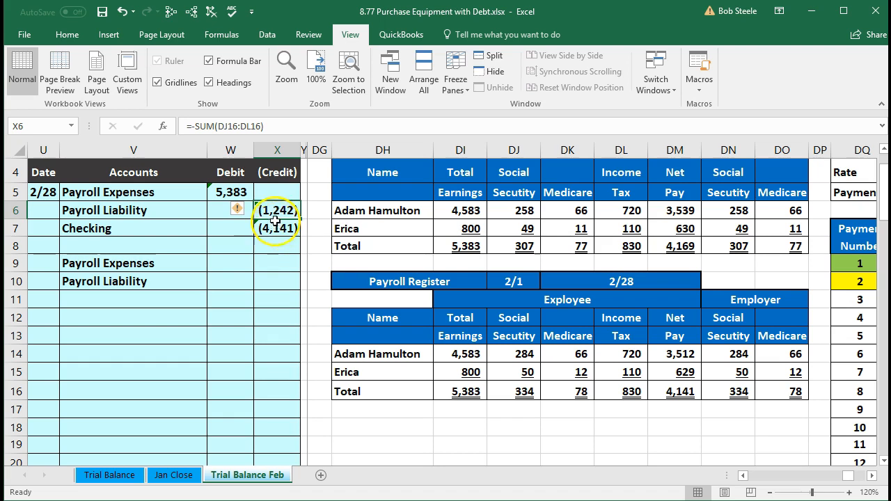
left_click(230, 192)
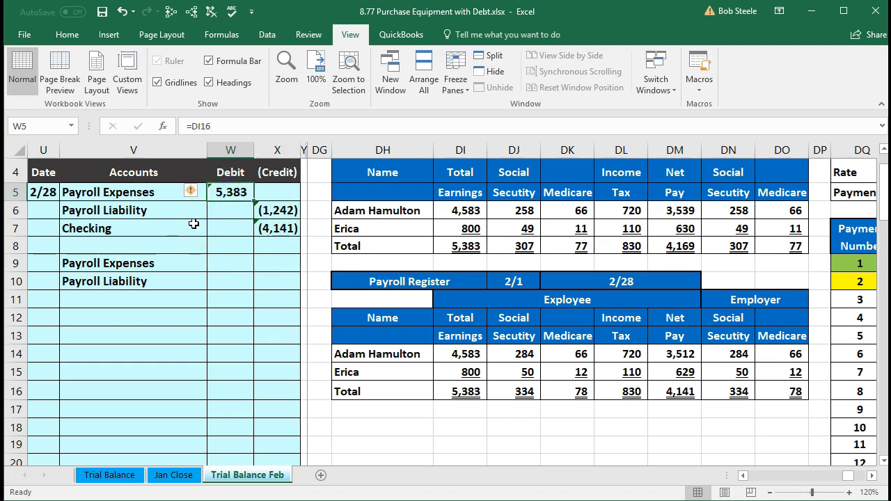
left_click(256, 234)
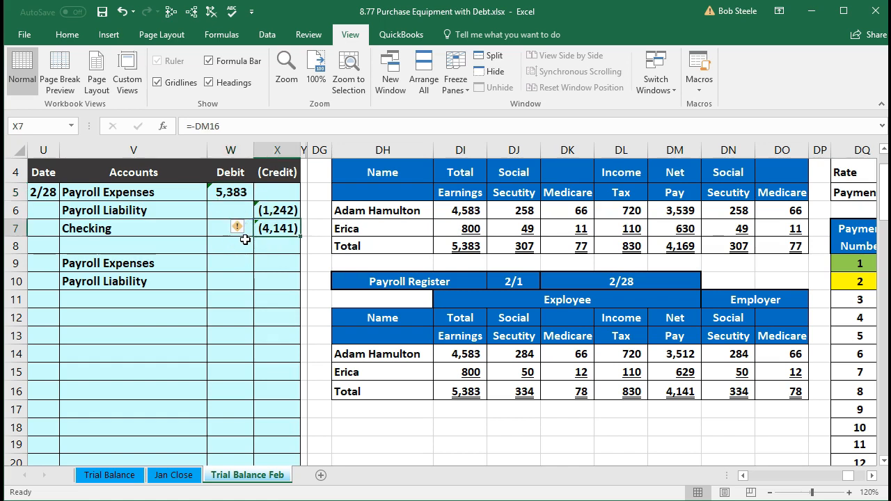
left_click(267, 212)
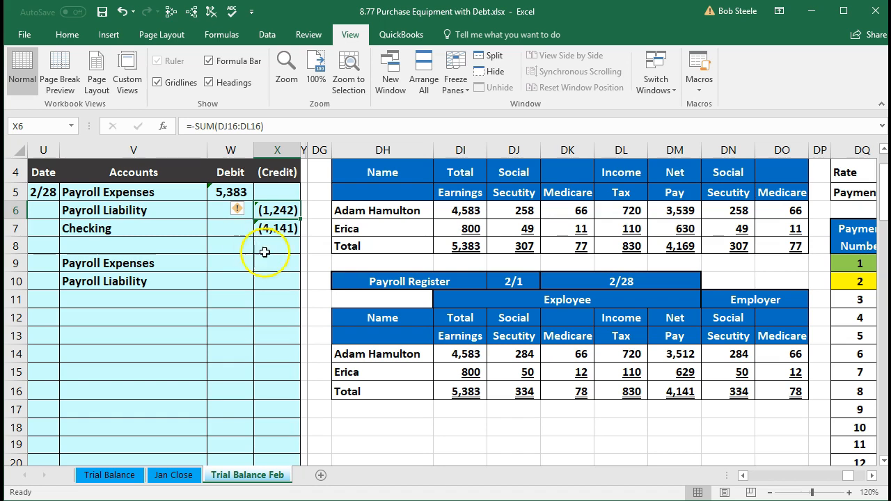
left_click(731, 398)
left_click_drag(731, 398, 769, 398)
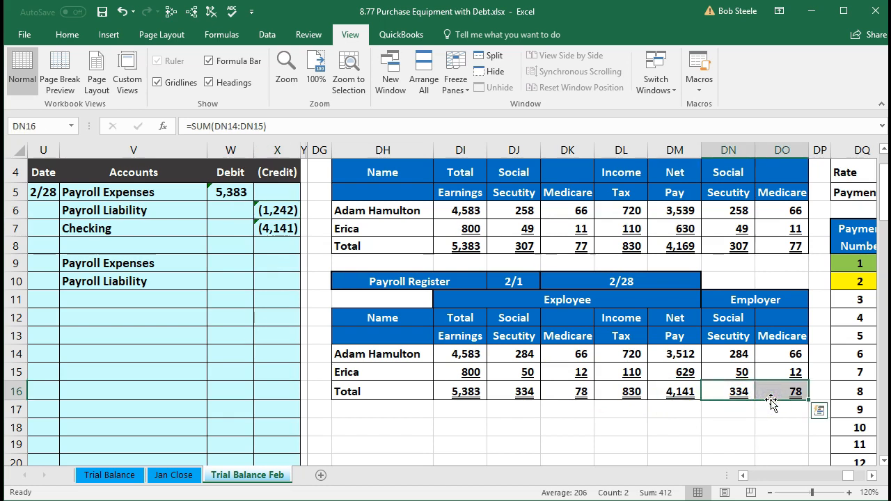
left_click(464, 393)
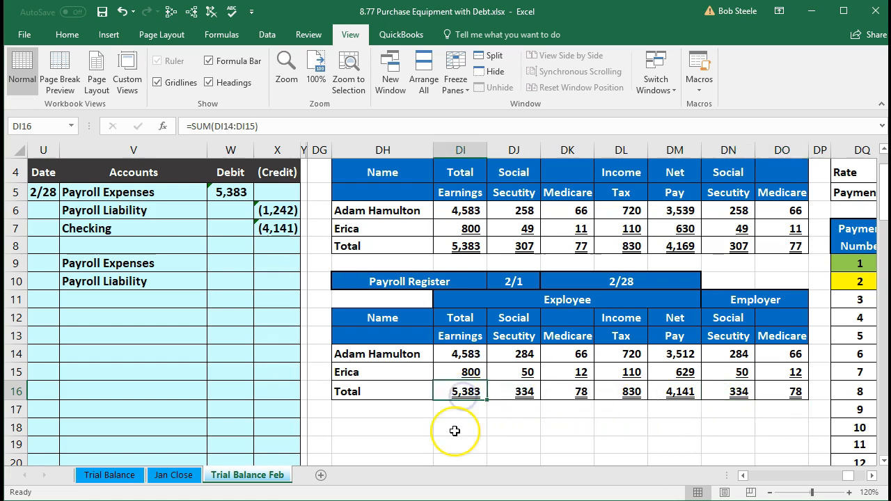
left_click_drag(515, 394, 612, 396)
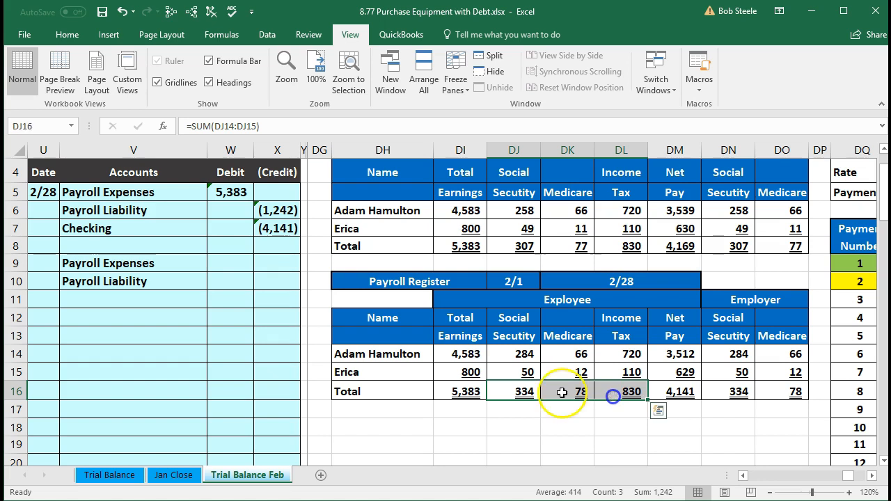
left_click(463, 391)
left_click_drag(735, 391, 762, 393)
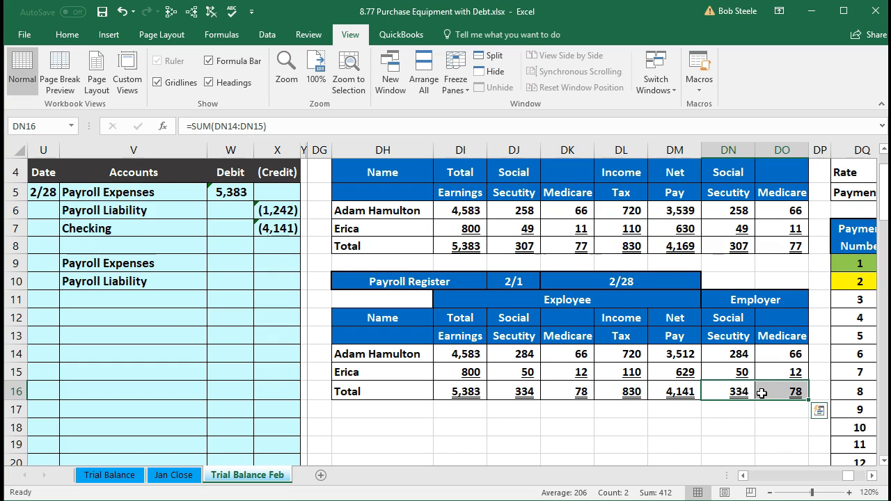
Enter the second Payroll Expenses debit in W9 as the sum of the employer Social Security and Medicare totals in DN16:DO16
left_click(182, 268)
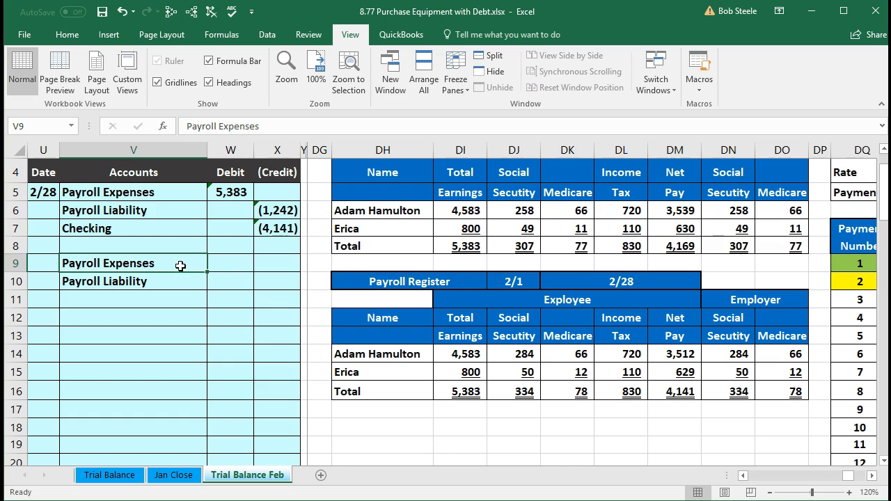
key("Right")
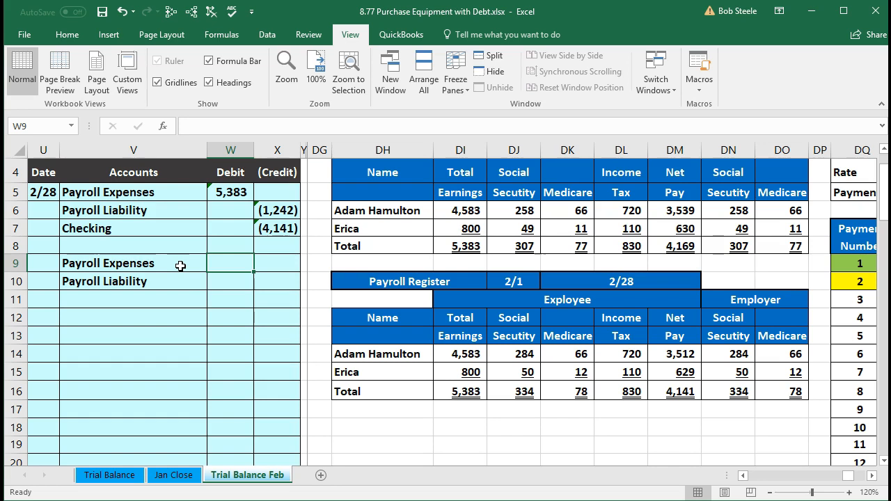
type("=sum(")
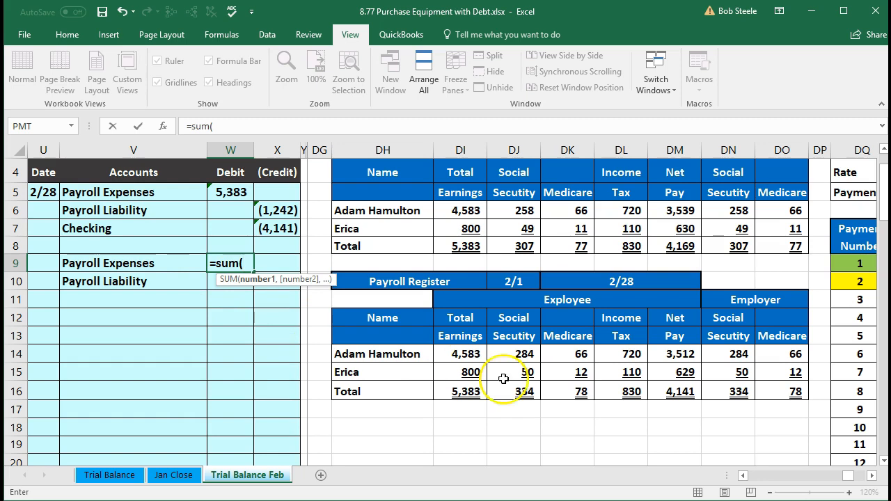
left_click(743, 391)
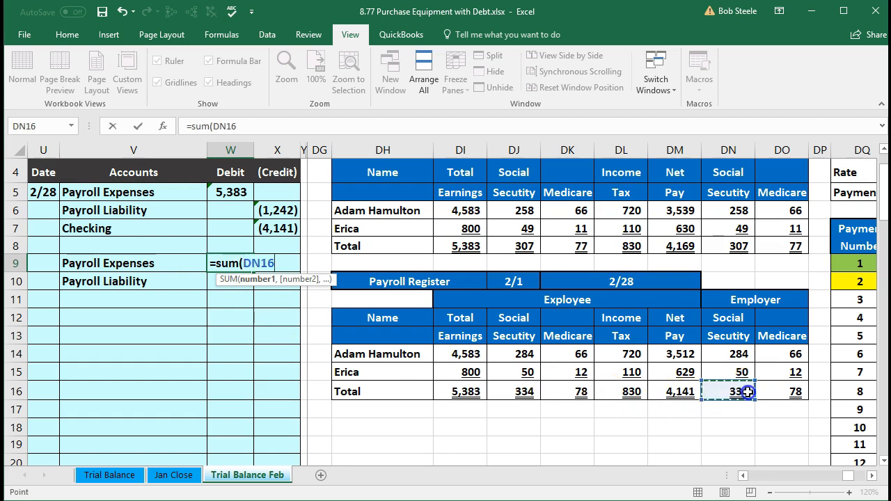
left_click_drag(745, 392, 780, 386)
key("Return")
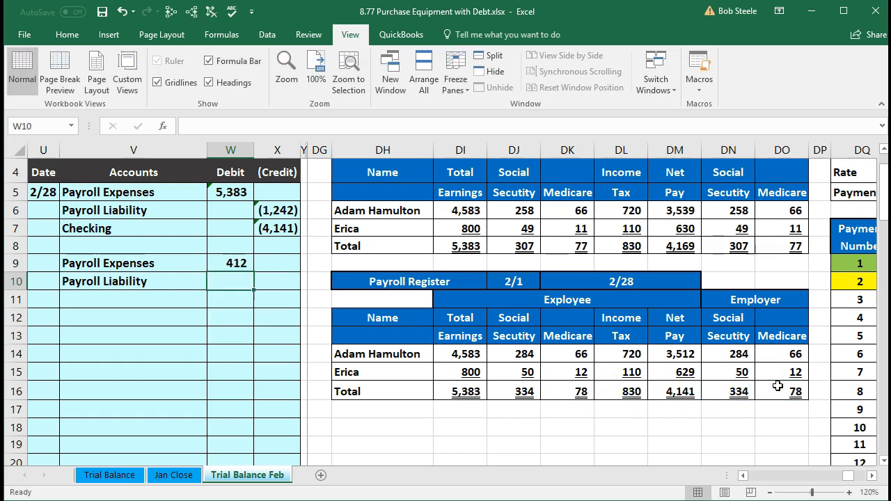
Enter the second Payroll Liability credit in X10 as the negative of the debit in W9
key("Right")
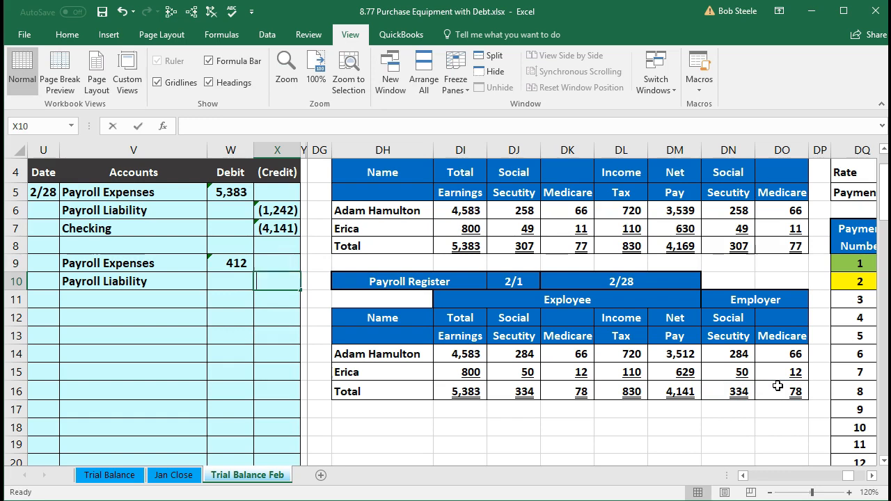
type("-W9")
key("Return")
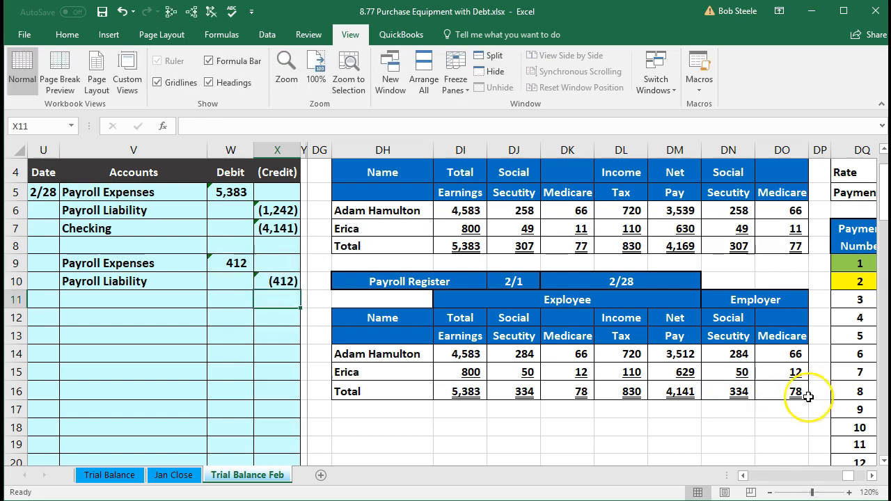
Check the combined employer Social Security and Medicare totals in DN16:DO16 against the second payroll entry in the General Journal
left_click(748, 392)
left_click_drag(752, 395, 780, 391)
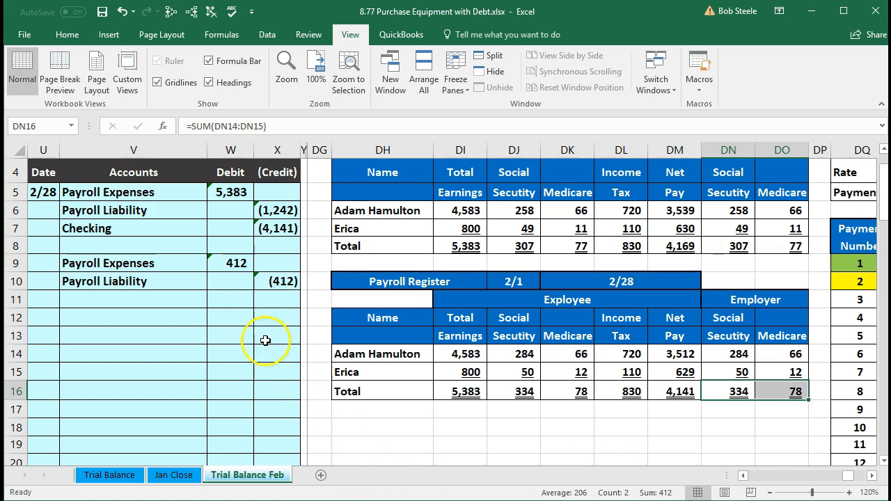
scroll(251, 246, "up", 1)
left_click(221, 314)
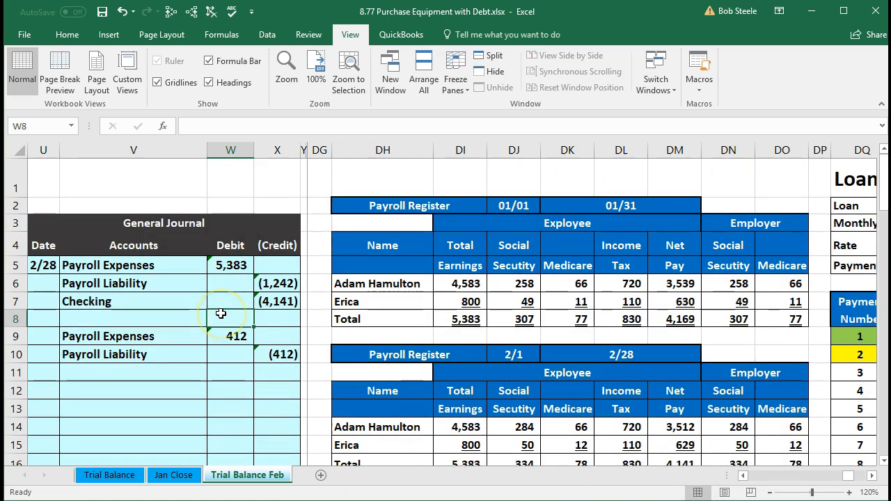
left_click(267, 338)
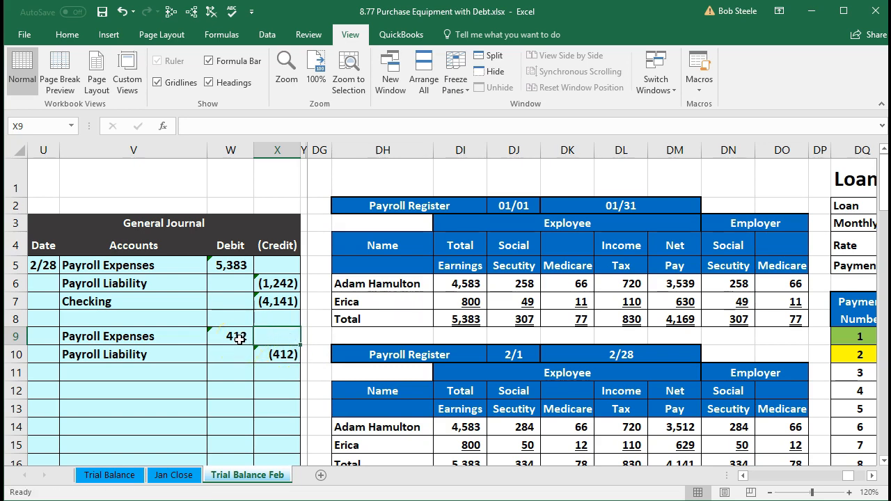
Post the first journal entry's Payroll Expenses debit to the Payroll Expenses ledger account by linking BS15 to W5
key("ctrl+Right")
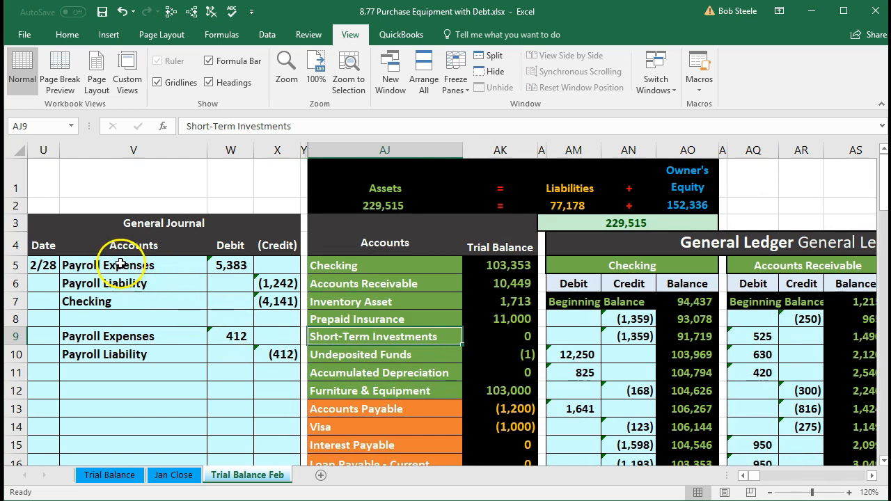
left_click_drag(120, 265, 245, 265)
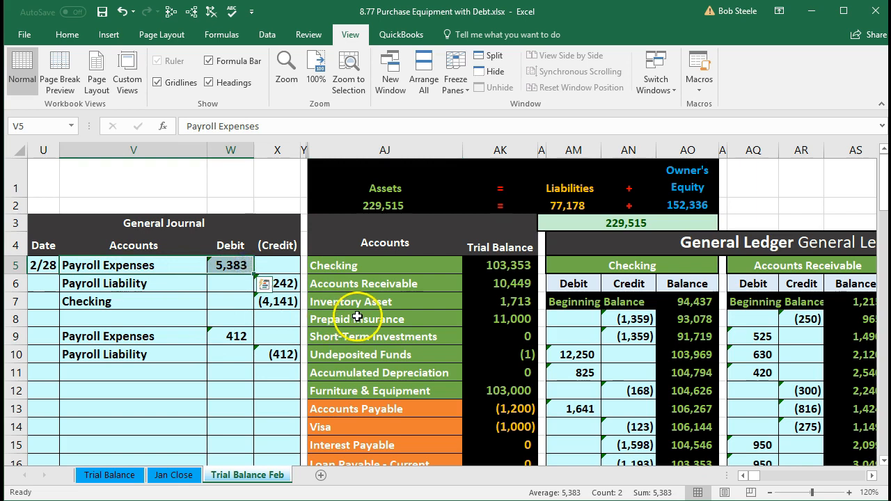
scroll(359, 317, "down", 1)
scroll(359, 316, "down", 6)
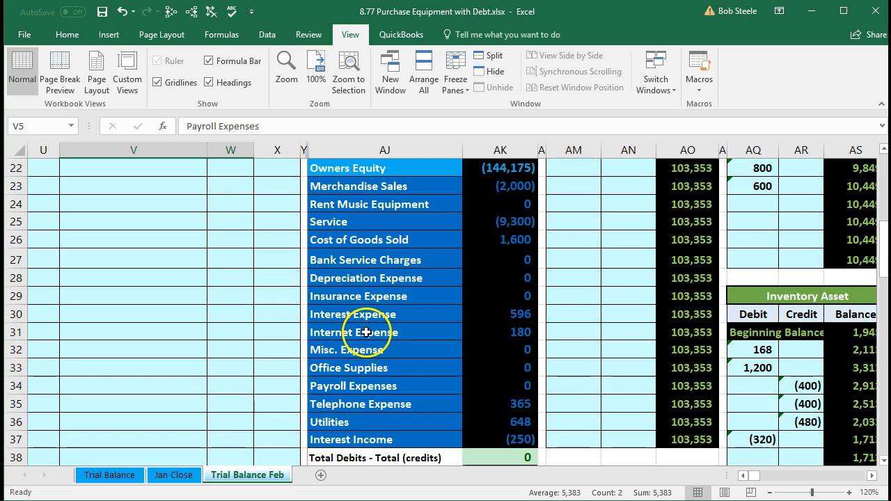
left_click_drag(376, 387, 487, 385)
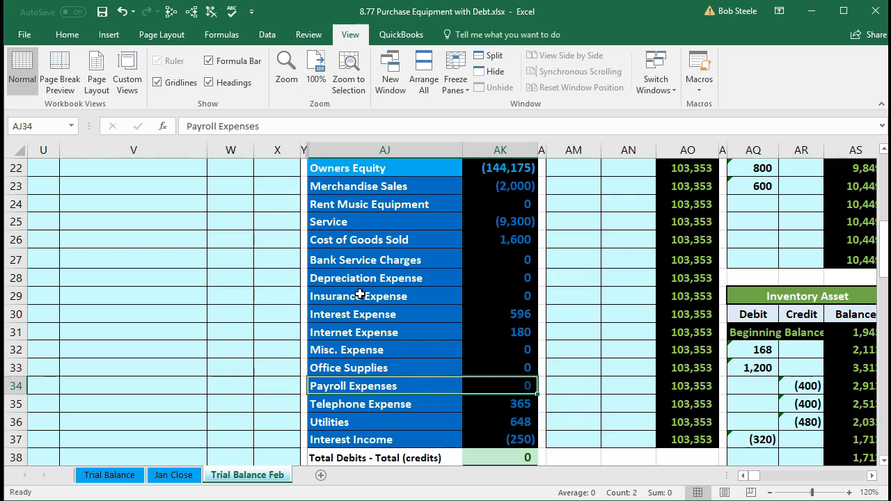
key("Right")
key("Right")
key("Right")
key("Right")
key("Right")
key("Right")
key("Right")
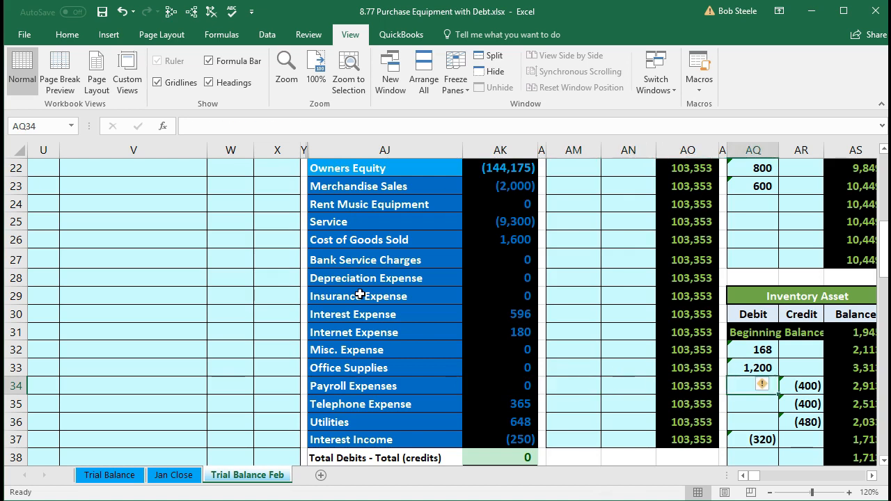
key("Right")
key("Right")
key("Right")
key("Right")
key("Right")
key("Right")
key("Right")
key("Right")
key("Right")
key("Right")
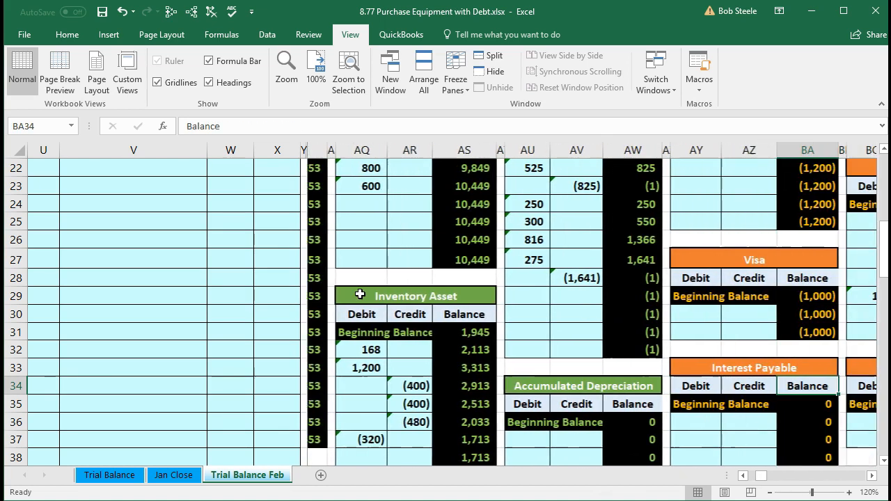
key("Right")
key("Right")
key("Right")
key("Right")
key("Right")
key("Right")
key("Right")
key("Right")
key("Right")
key("Right")
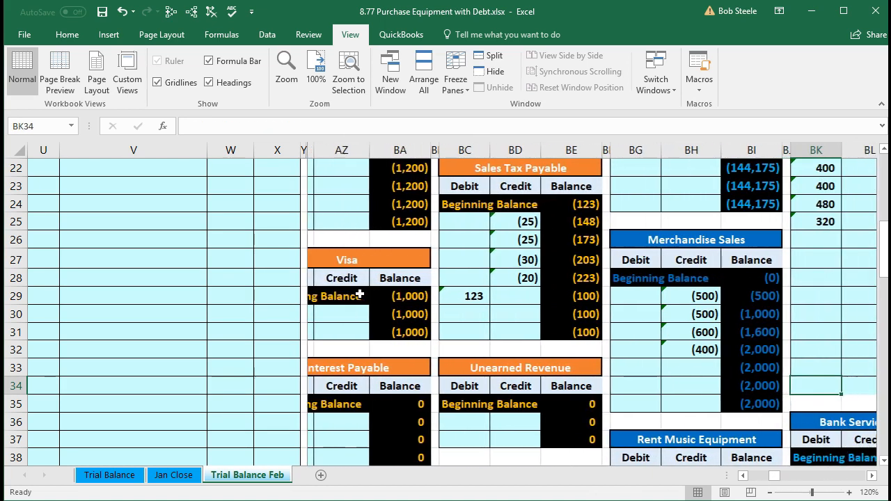
key("Right")
key("Right")
key("Right")
key("Right")
key("Right")
key("Right")
key("Right")
key("Right")
key("Right")
key("Right")
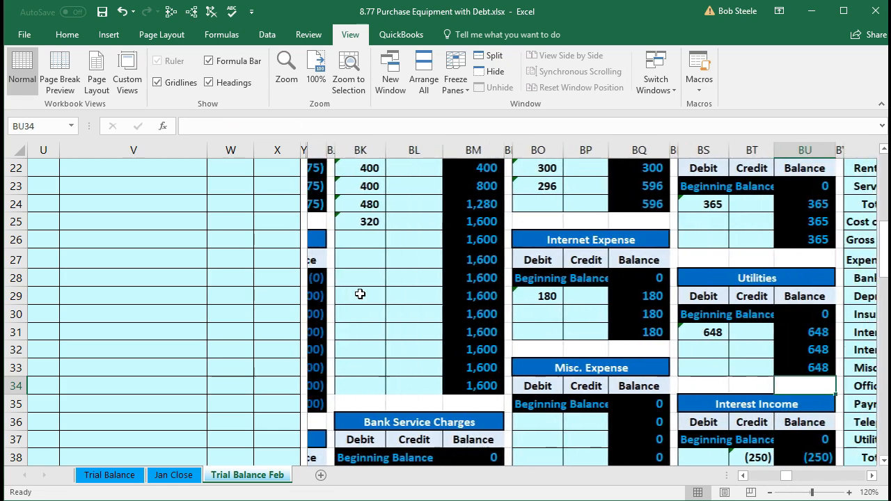
key("Right")
key("Right")
key("Right")
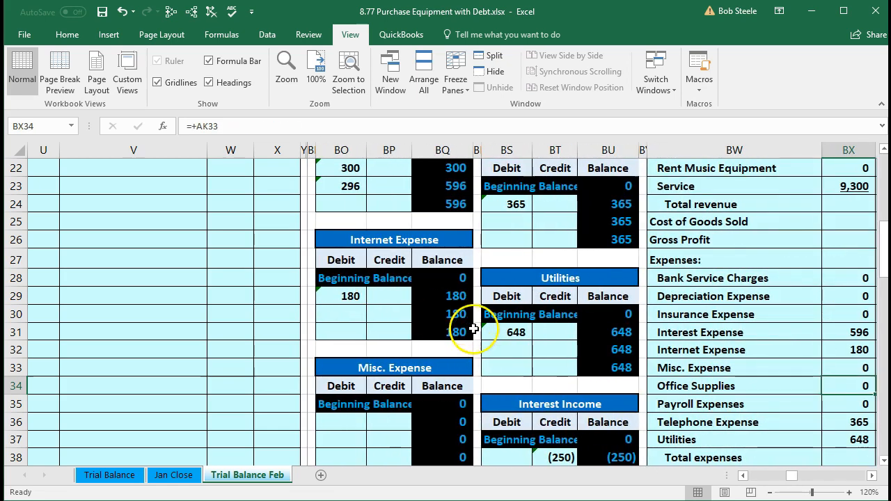
scroll(473, 334, "up", 5)
scroll(473, 334, "up", 2)
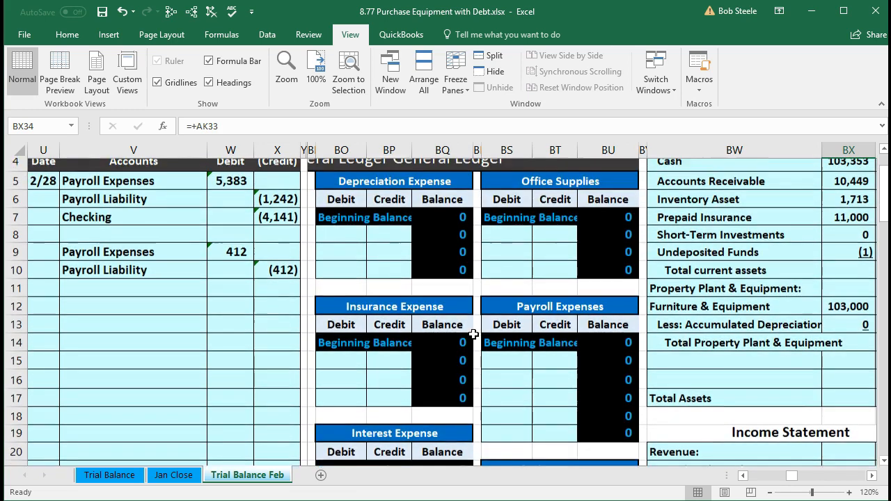
scroll(491, 306, "down", 3)
left_click(512, 257)
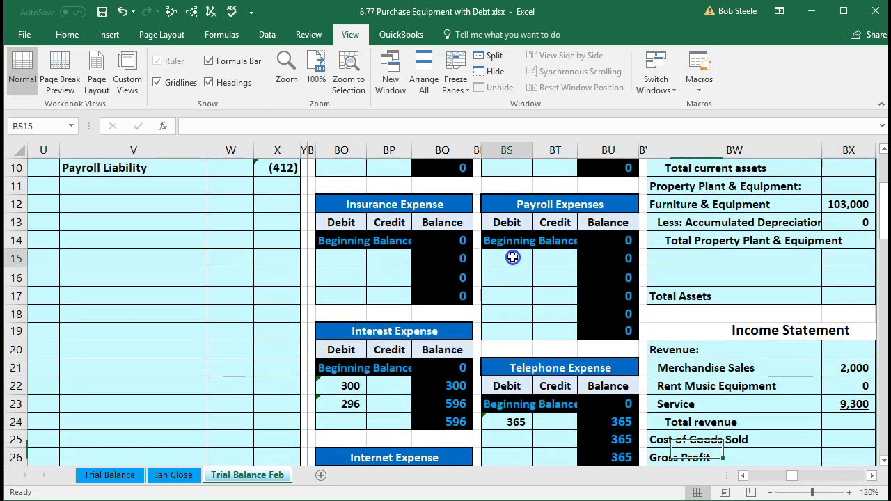
scroll(440, 404, "up", 1)
scroll(441, 405, "up", 1)
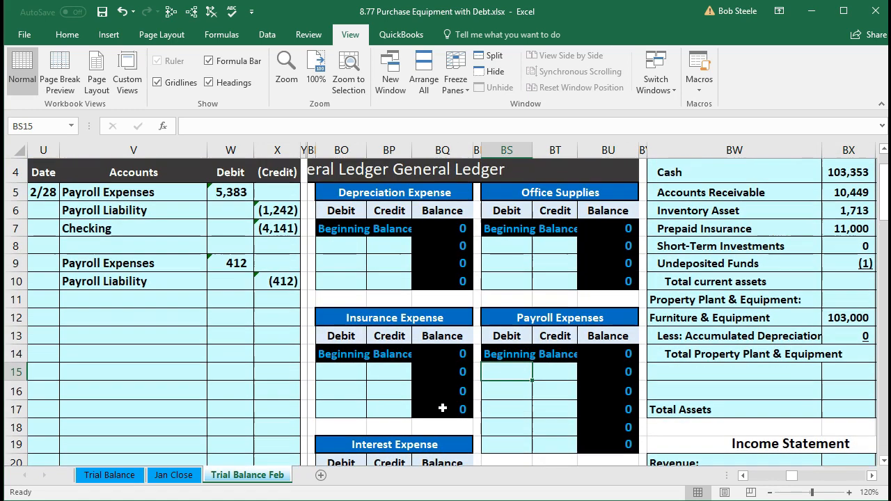
key("Right")
key("Right")
key("Right")
key("Right")
key("Right")
key("Right")
key("Right")
key("Right")
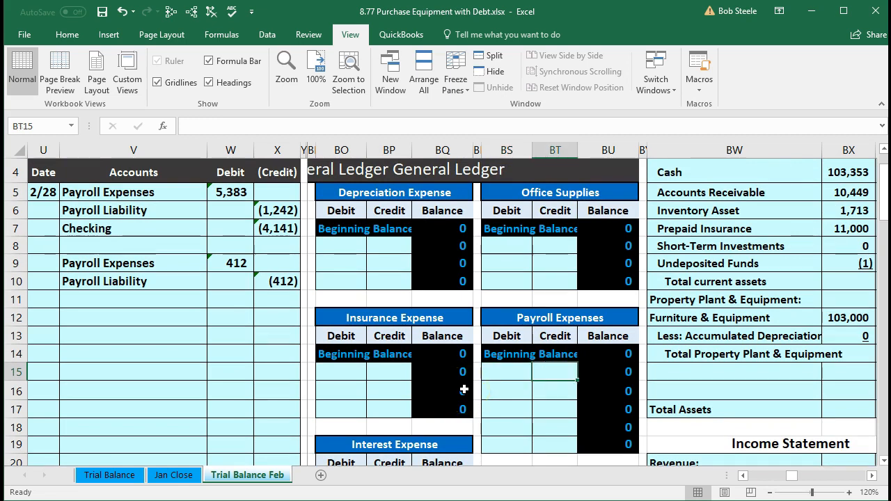
key("Left")
key("Left")
key("Left")
key("Left")
key("Left")
key("Left")
key("Left")
key("Left")
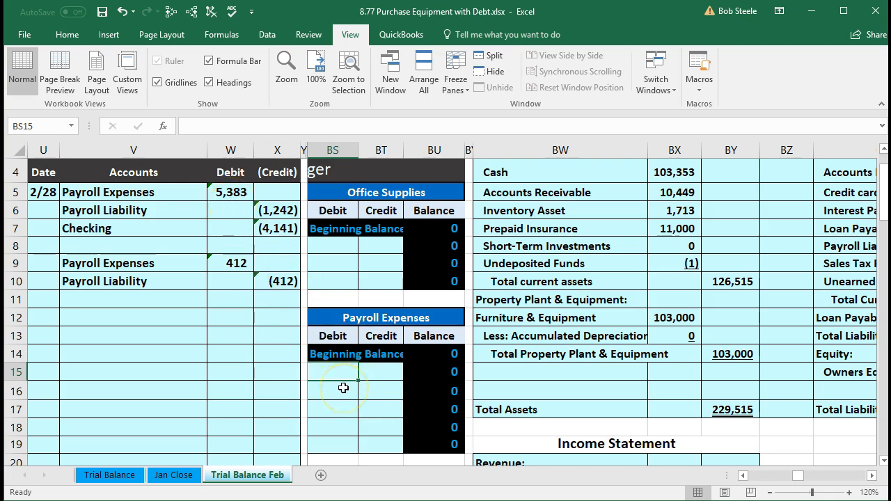
type("=")
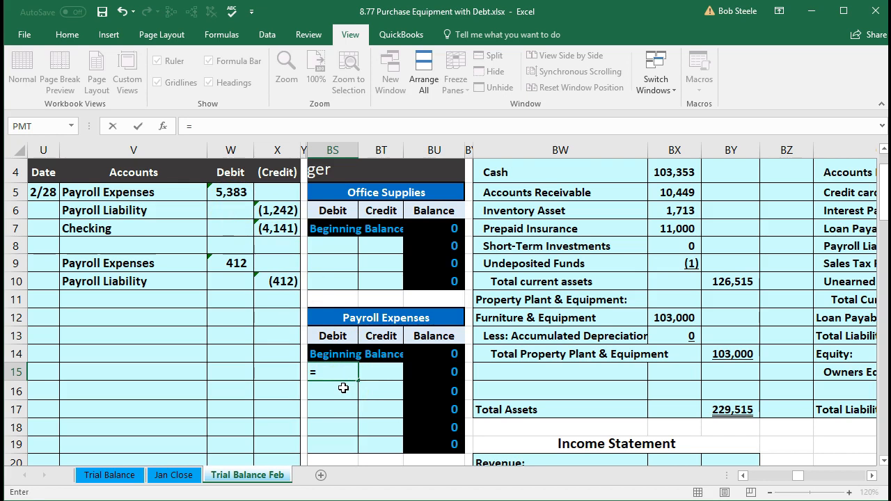
left_click(228, 194)
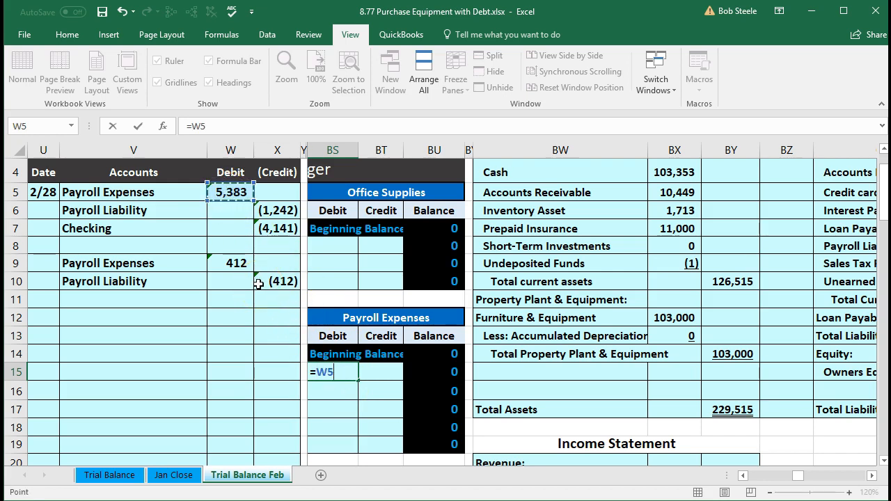
key("Return")
key("Right")
key("Right")
key("Up")
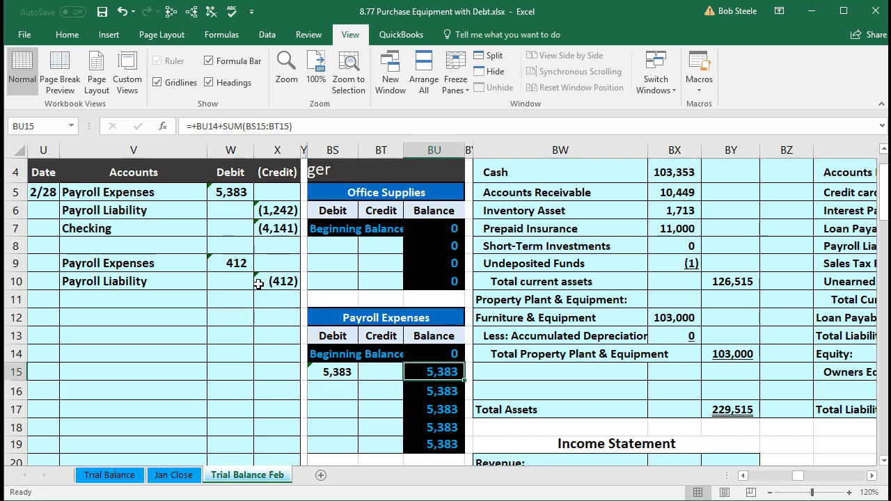
Return to the trial balance and examine the Payroll Expenses balance in AK34 and the debits-minus-credits total
key("Left")
key("Left")
key("Left")
key("Left")
key("Left")
key("Left")
key("Left")
key("Left")
key("Left")
key("Left")
key("Left")
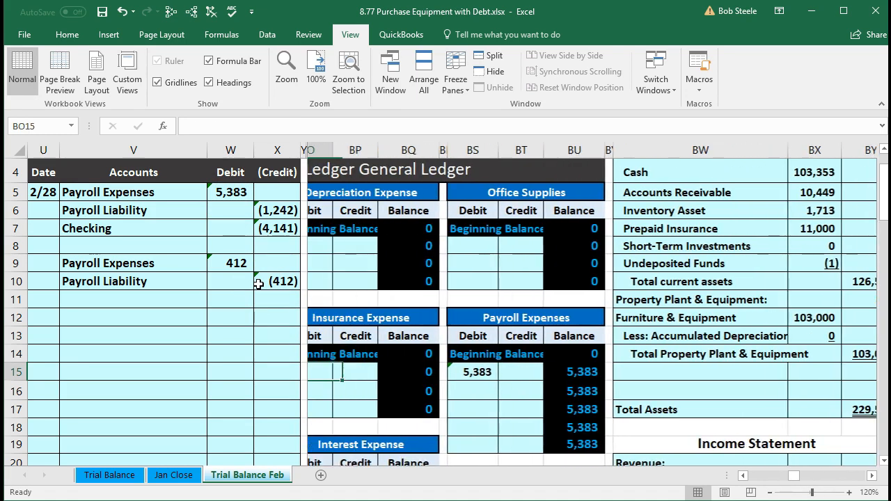
key("Left")
key("Left")
key("Left")
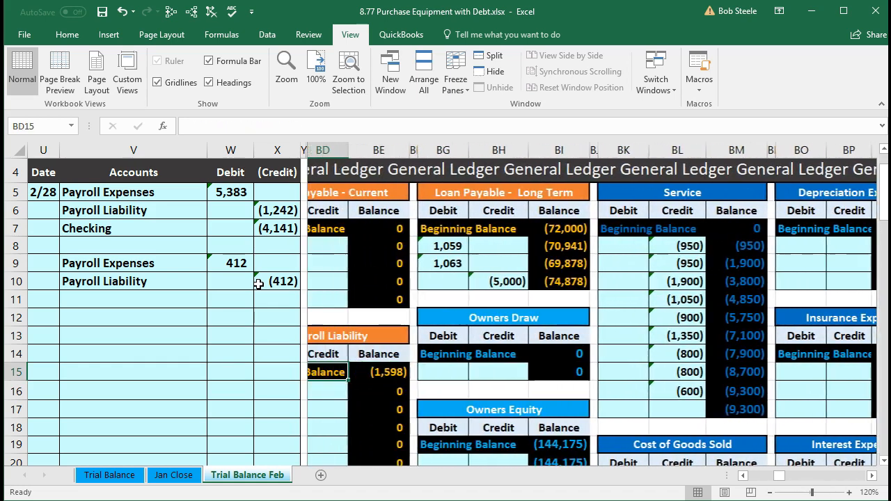
key("Left")
key("Left")
key("Left")
key("Left")
key("Left")
key("Left")
key("Left")
key("Left")
key("Left")
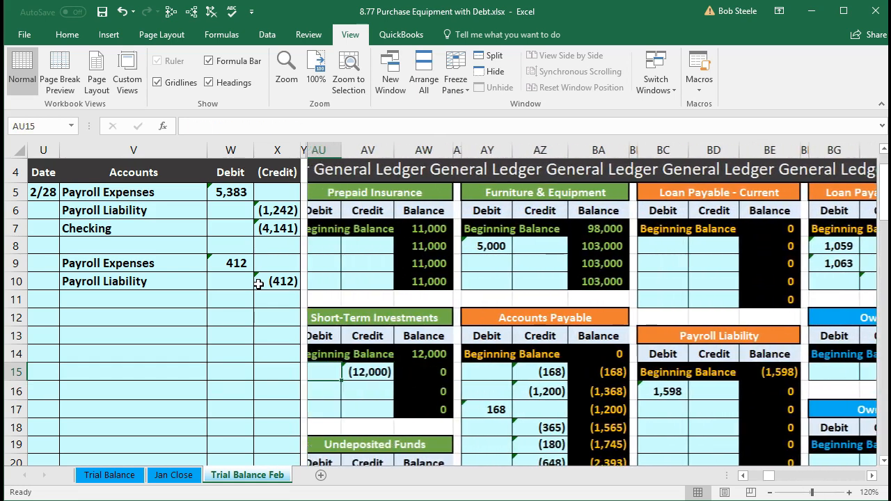
key("Left")
key("Left")
key("Left")
key("Left")
key("Left")
key("Left")
key("Left")
key("Left")
key("Left")
key("Left")
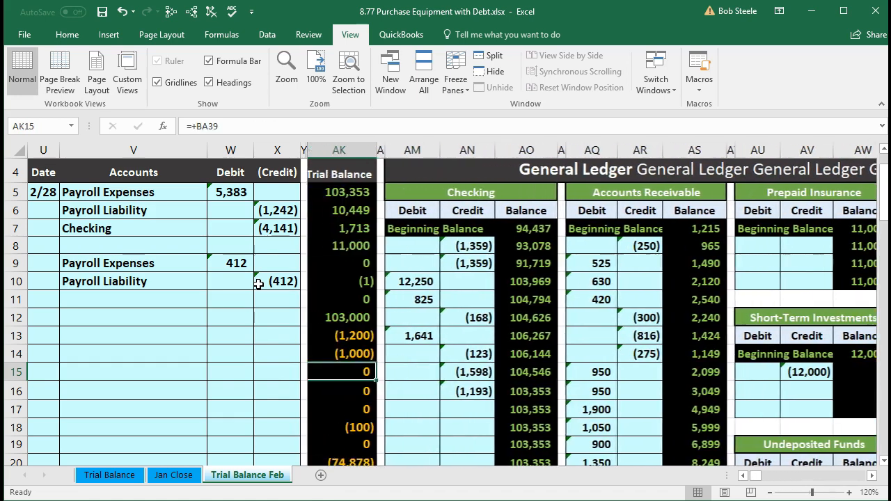
key("Left")
key("Left")
key("Left")
key("Left")
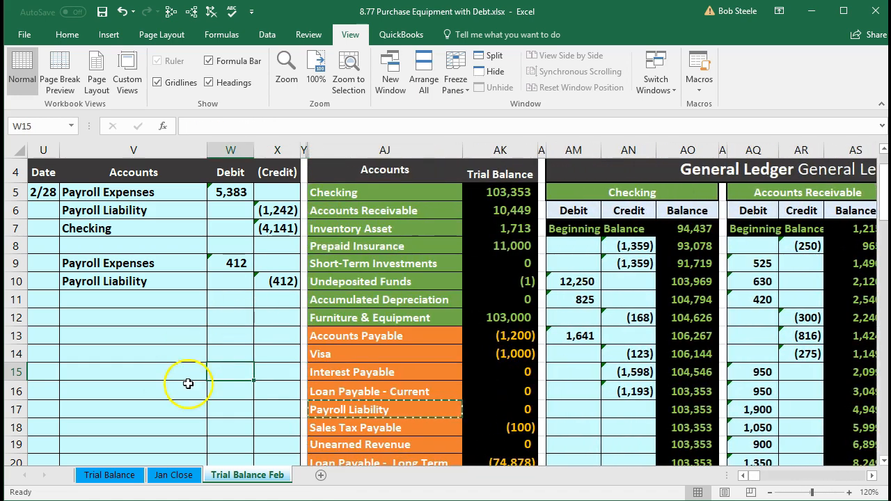
scroll(354, 364, "down", 4)
scroll(354, 364, "down", 2)
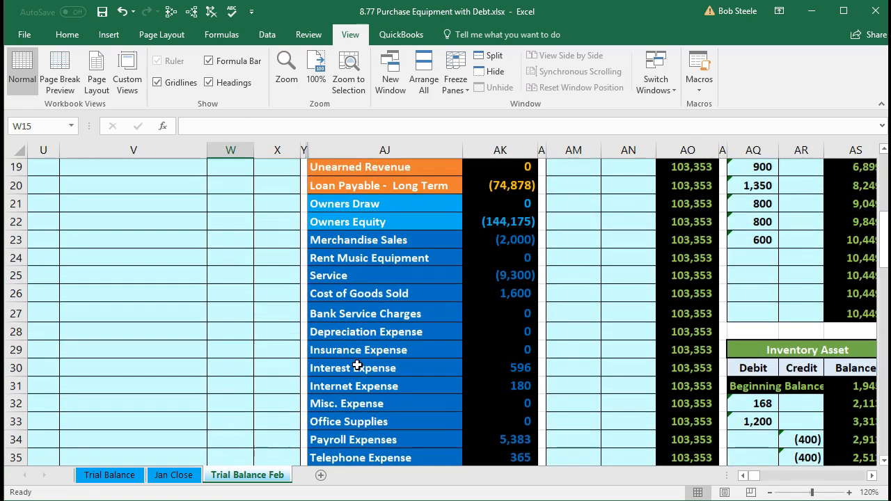
left_click(519, 388)
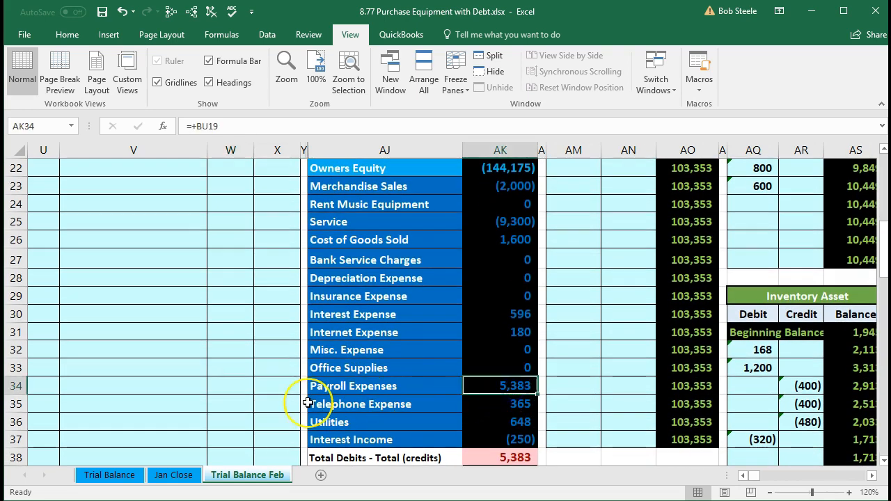
Post the first journal entry's Payroll Liability credit to the Payroll Liability ledger account by linking BD17 to X6
scroll(281, 407, "up", 7)
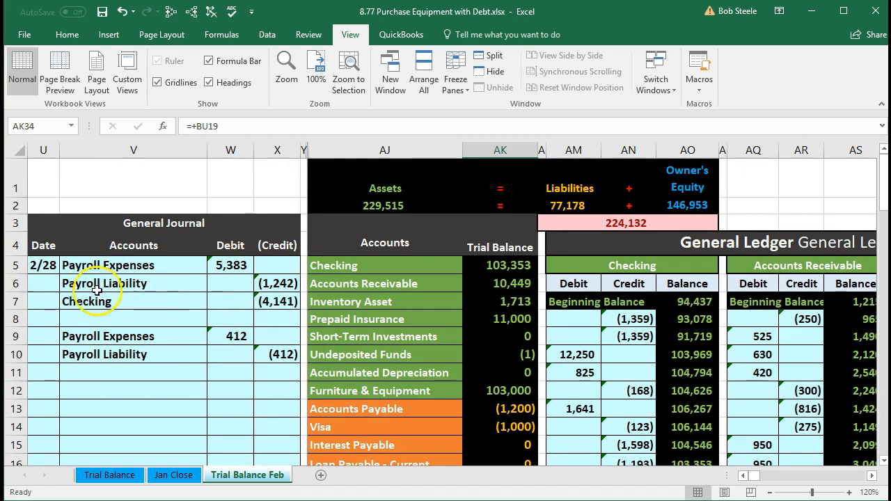
left_click(144, 282)
left_click_drag(144, 282, 259, 280)
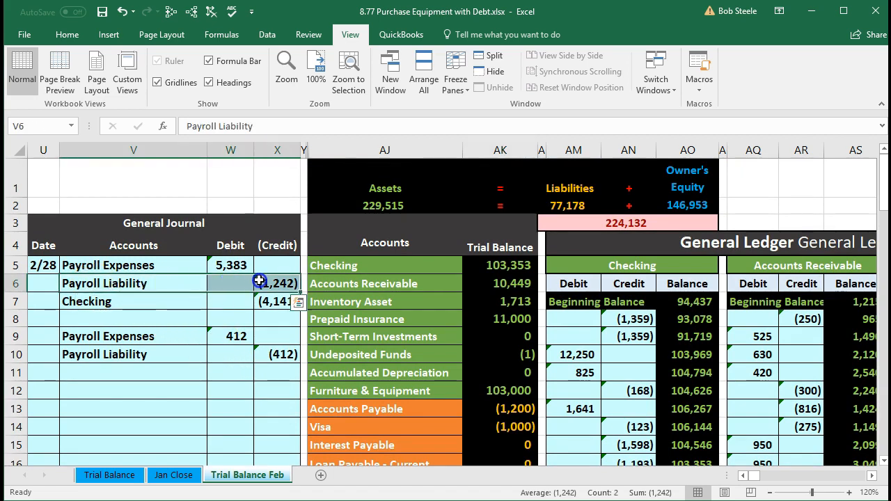
scroll(389, 348, "down", 1)
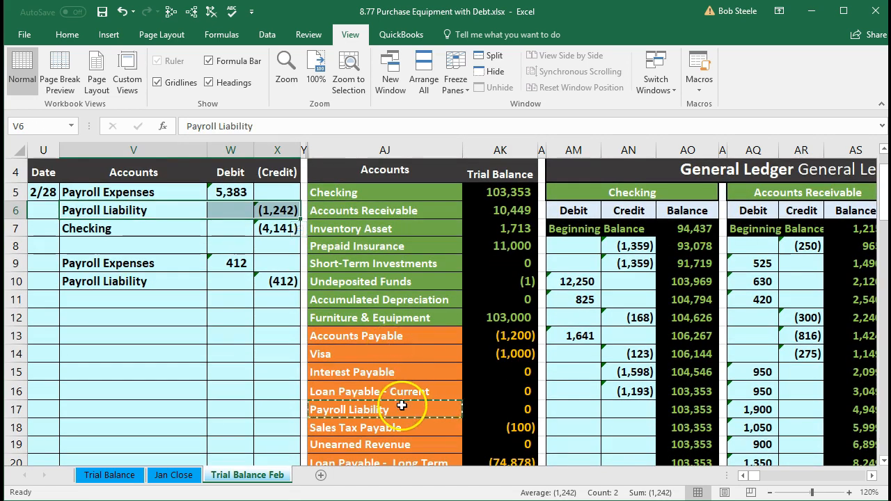
left_click_drag(401, 405, 487, 402)
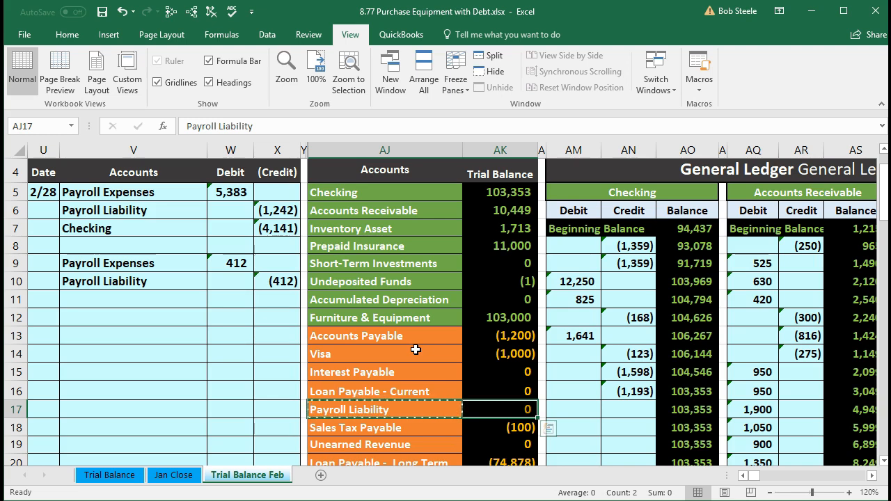
key("Right")
key("Right")
key("Right")
key("Right")
key("Right")
key("Right")
key("Right")
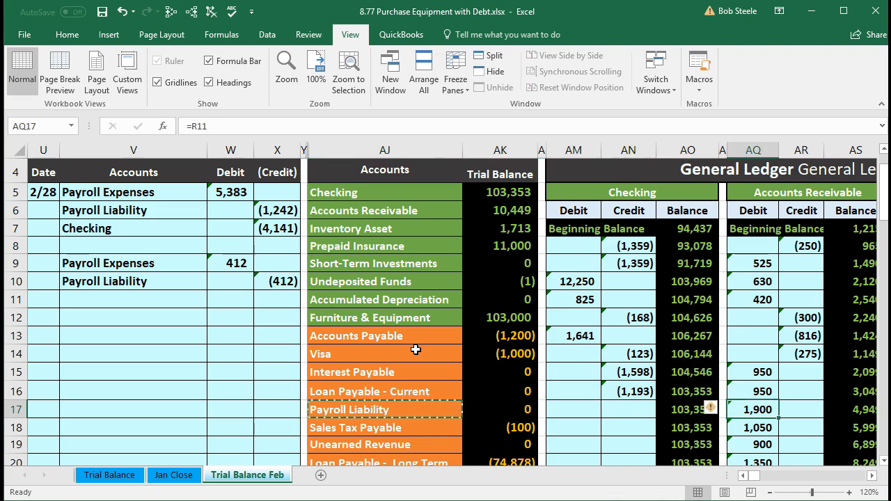
key("Right")
key("Right")
key("Right")
key("Right")
key("Right")
key("Right")
key("Right")
key("Right")
key("Right")
key("Right")
key("Right")
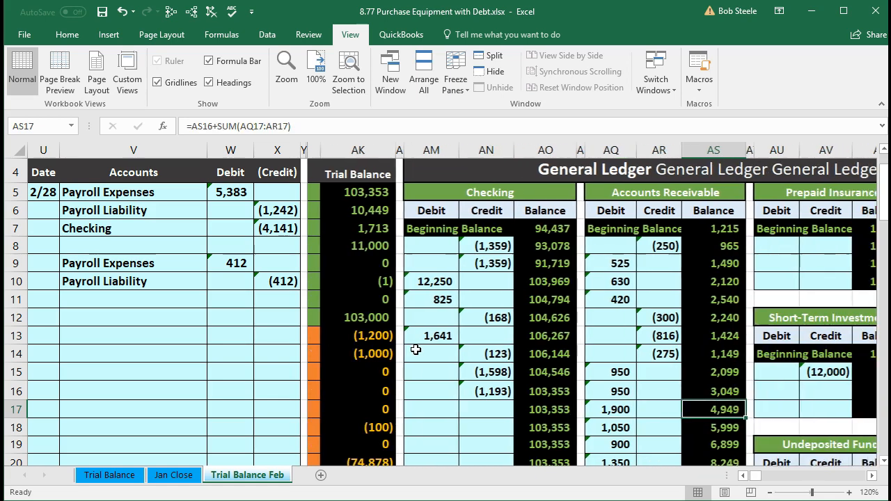
key("Right")
key("Right")
key("Right")
key("Right")
key("Right")
key("Right")
key("Right")
key("Right")
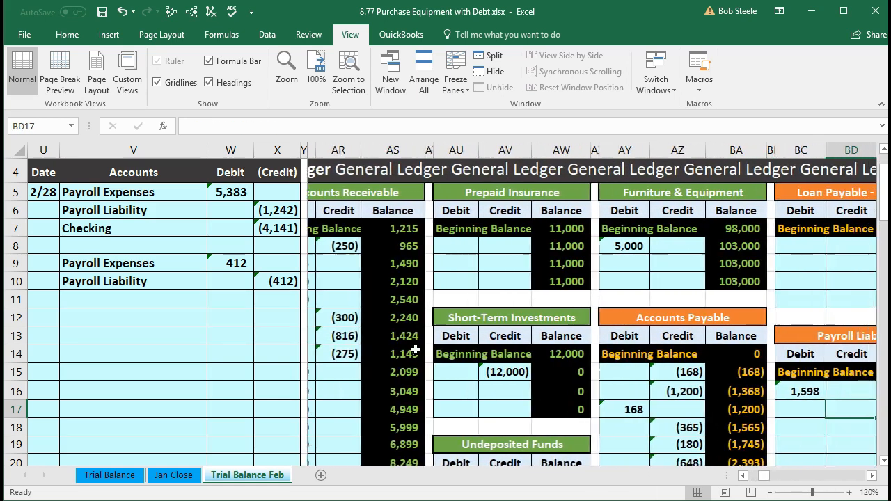
key("Right")
key("Right")
key("Right")
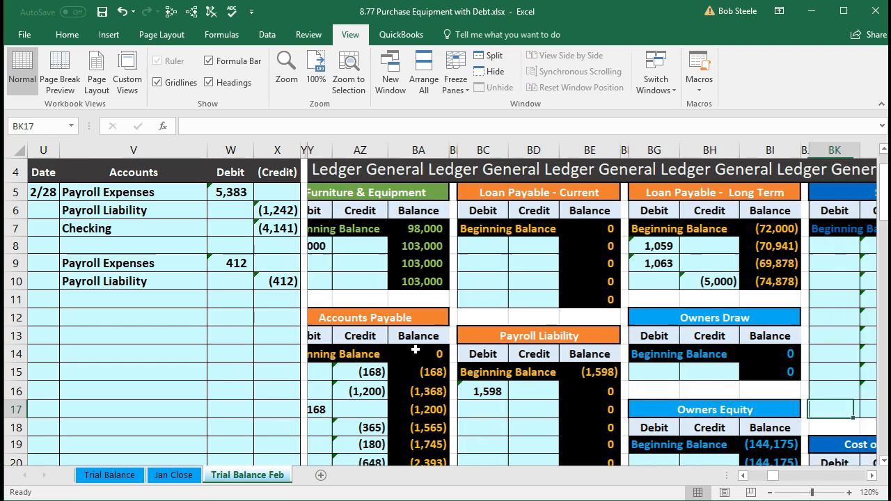
key("Left")
key("Left")
key("Left")
key("Left")
key("Left")
key("Left")
key("Left")
key("Left")
key("Left")
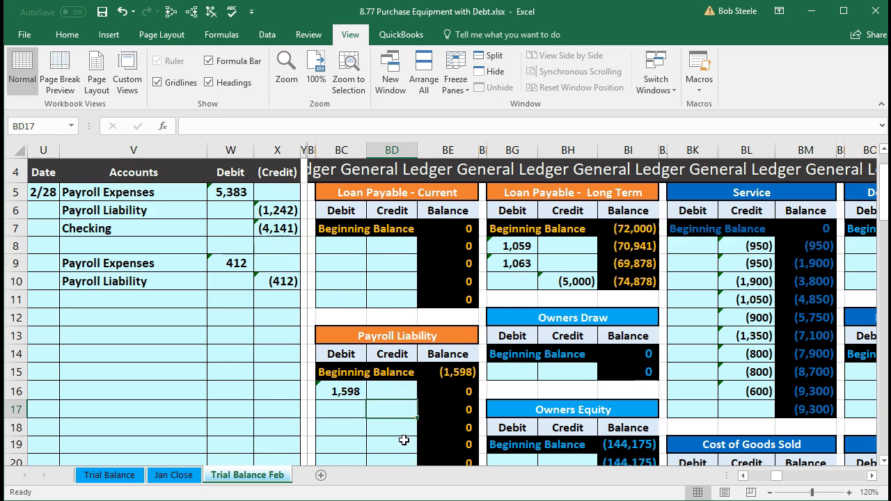
type("=")
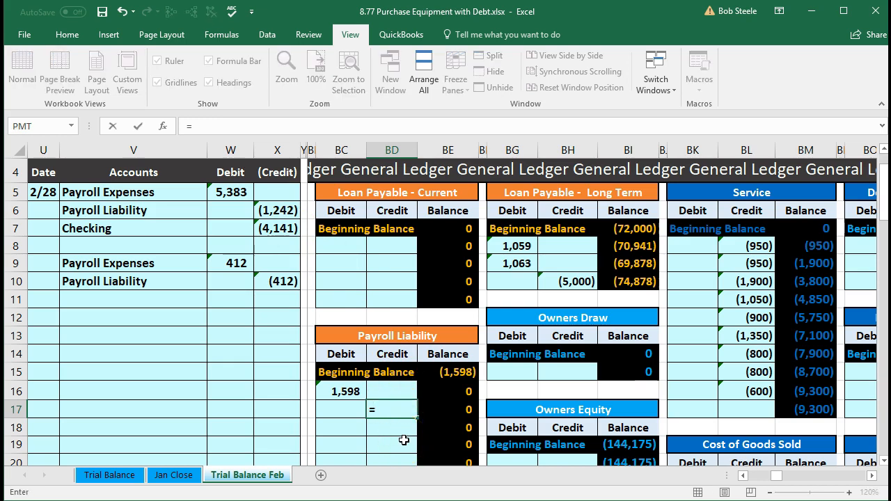
left_click(282, 210)
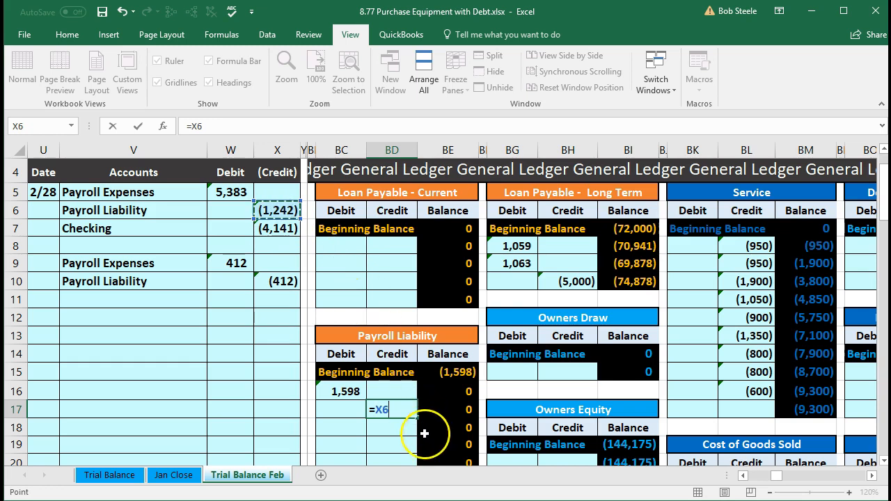
key("Return")
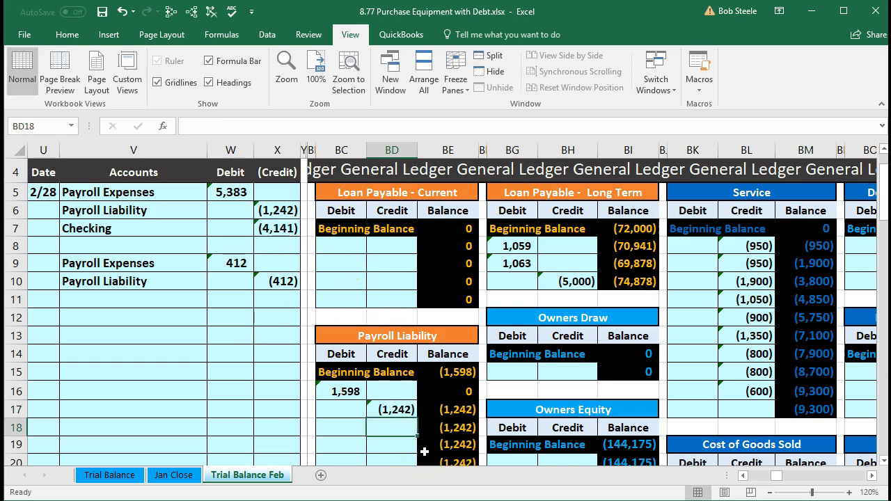
Check the Payroll Liability running balance in BE17 of the ledger and the matching trial balance amount in AK17
left_click(465, 412)
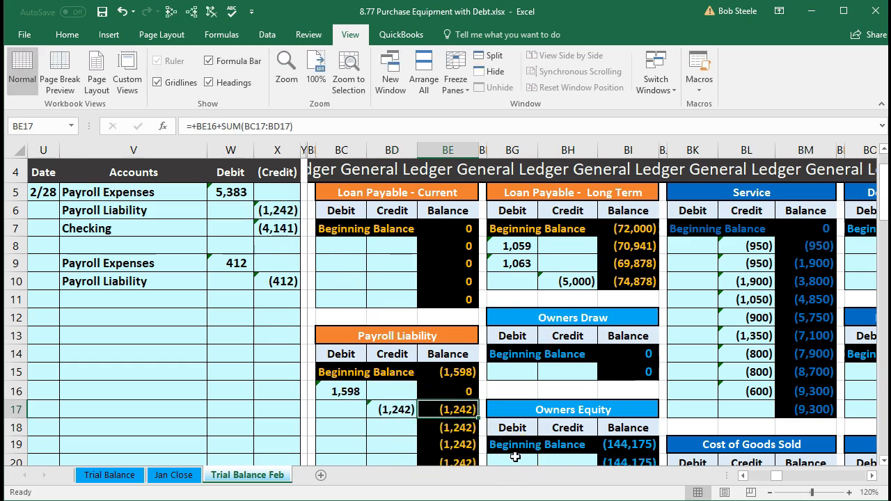
key("Left")
key("Left")
key("Left")
key("Left")
key("Left")
key("Left")
key("Left")
key("Left")
key("Left")
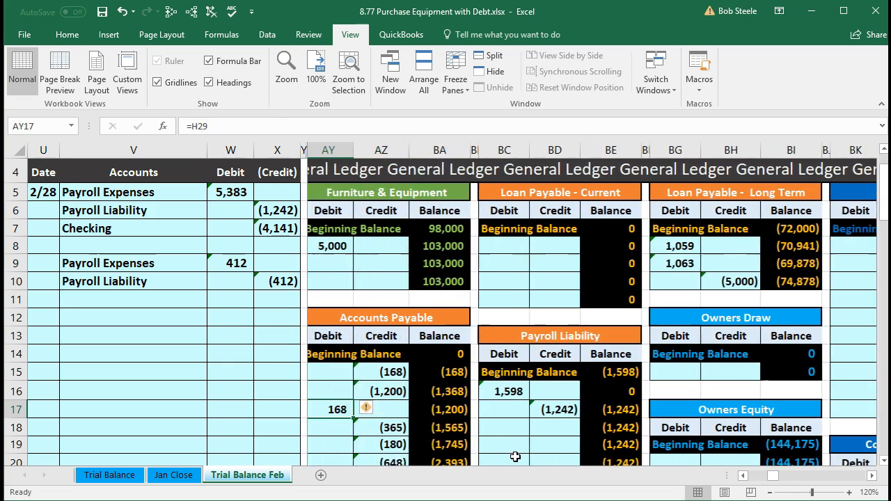
key("Left")
key("Left")
key("Left")
key("Left")
key("Left")
key("Left")
key("Left")
key("Left")
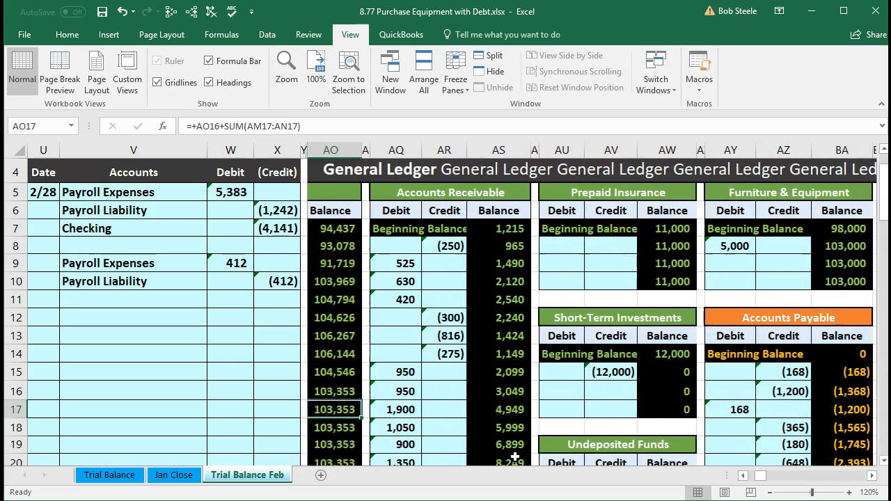
key("Left")
key("Left")
key("Left")
key("Left")
key("Left")
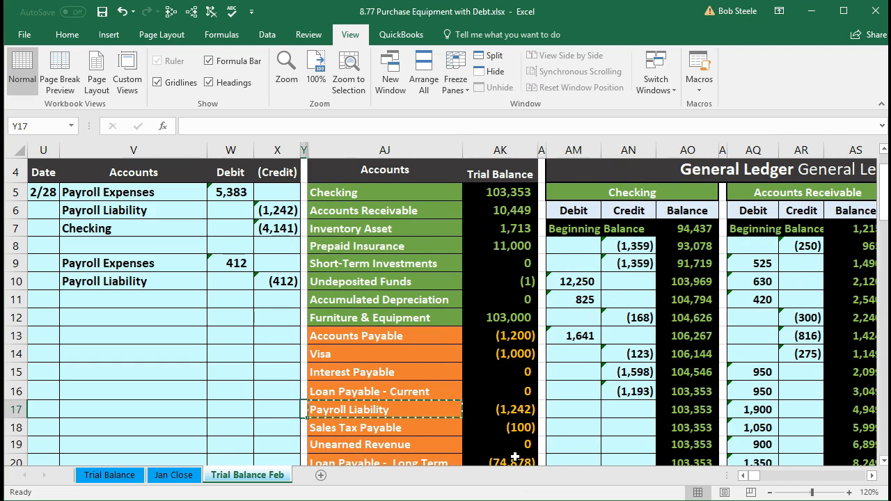
left_click(510, 412)
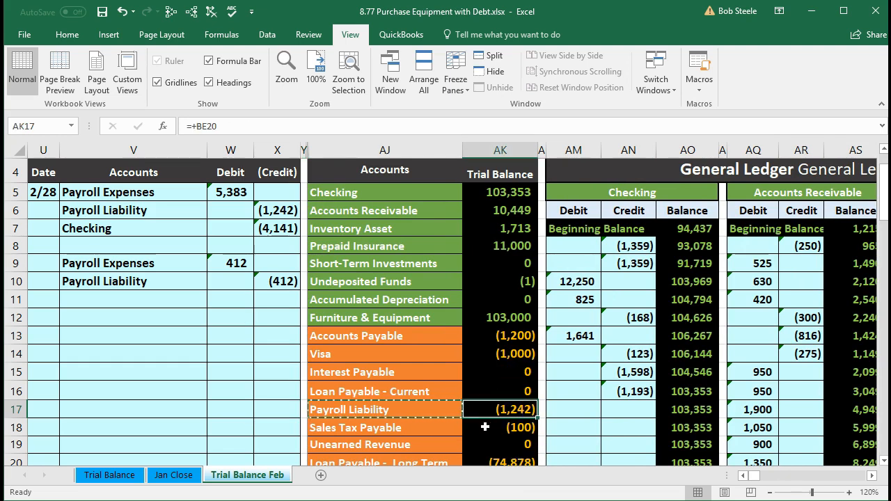
Post the first journal entry's Checking credit to the Checking ledger account by linking AN17 to X7
left_click_drag(139, 232, 265, 232)
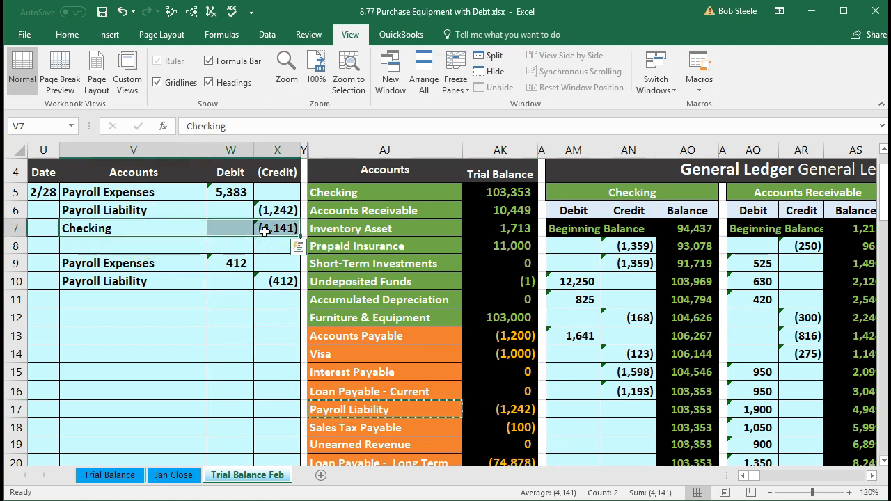
left_click_drag(344, 193, 479, 198)
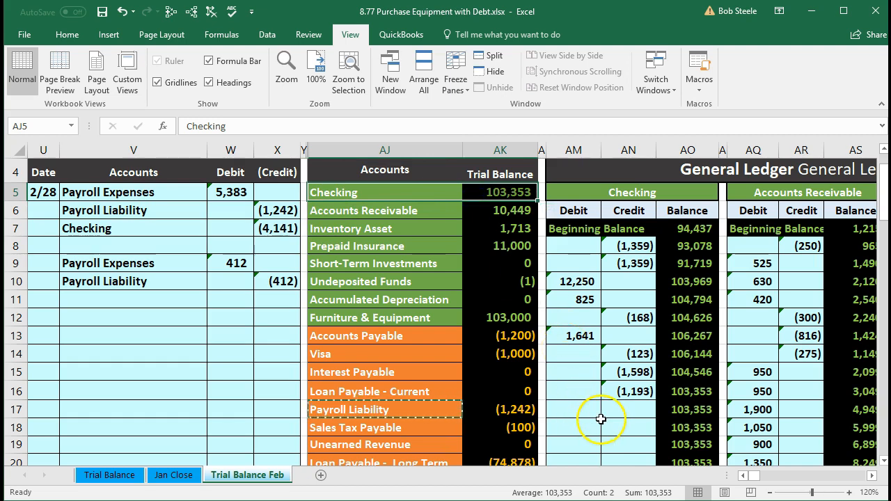
left_click(627, 409)
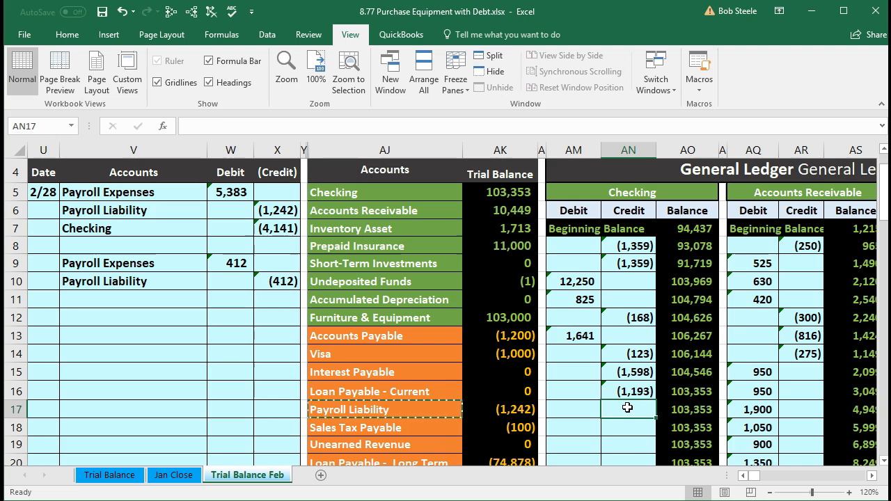
type("=")
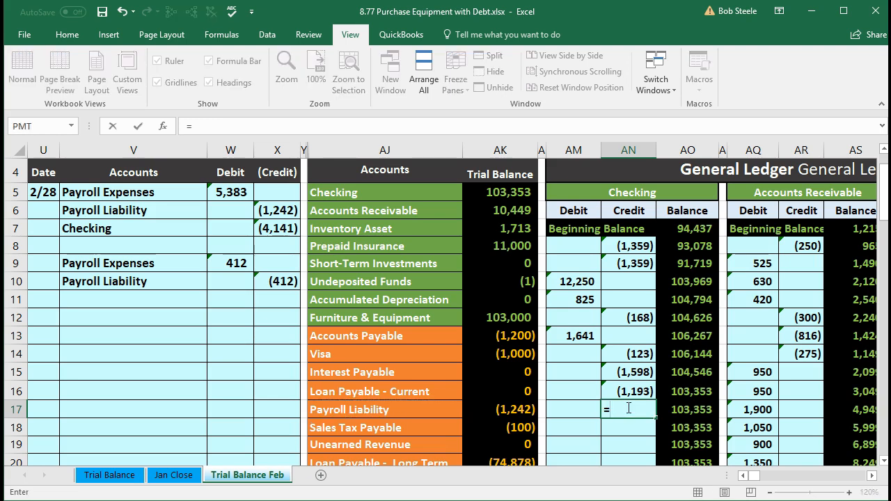
left_click(277, 228)
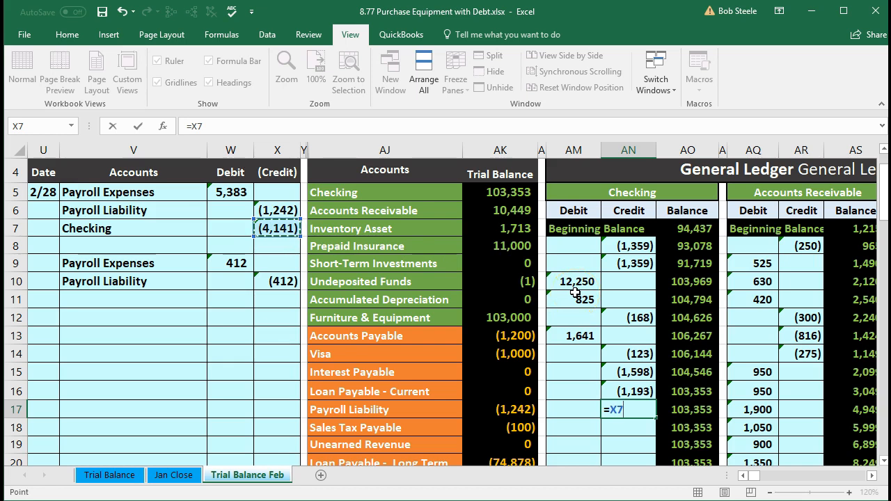
key("Return")
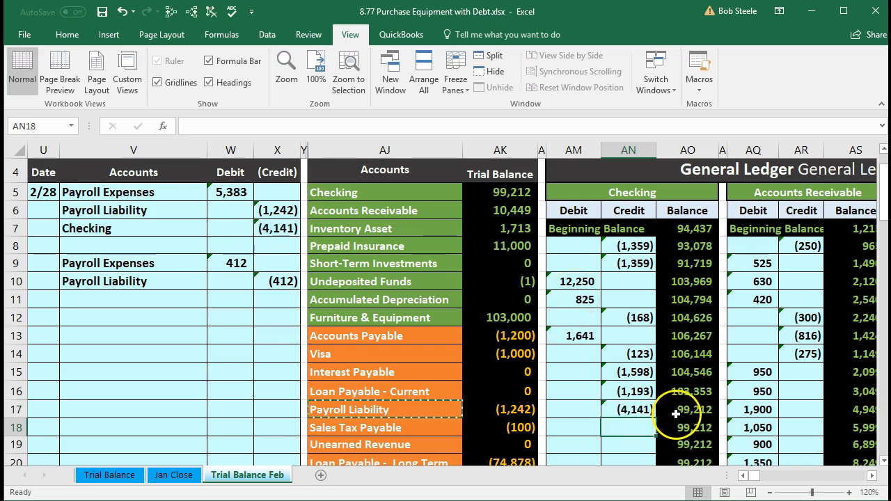
Check the Checking balance in AO17 and AK5, and the trial balance's total debits minus credits in AK38
left_click(675, 411)
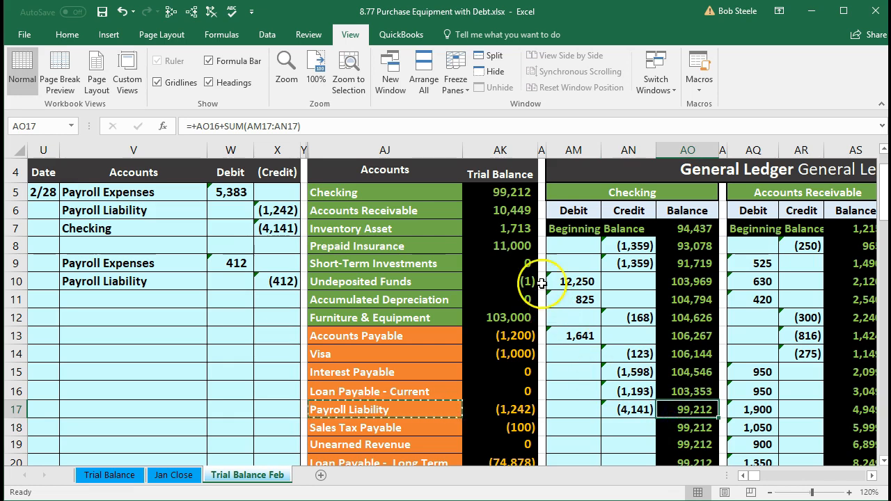
left_click(490, 188)
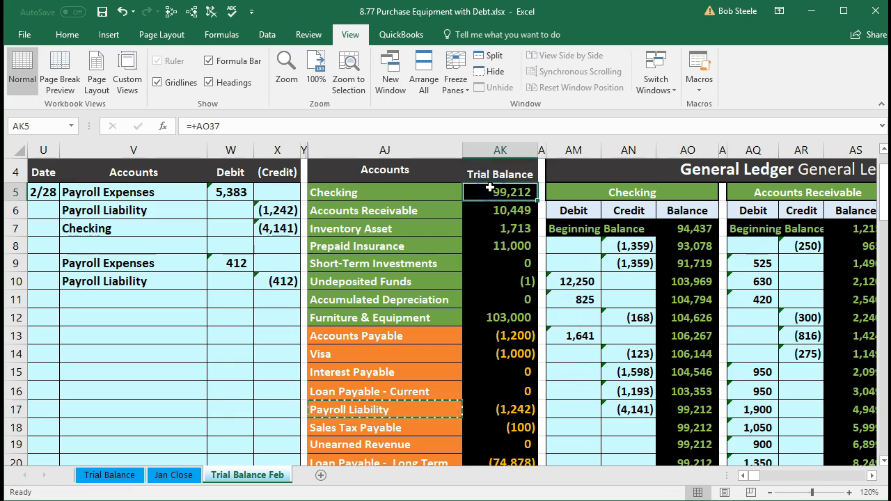
scroll(443, 351, "down", 6)
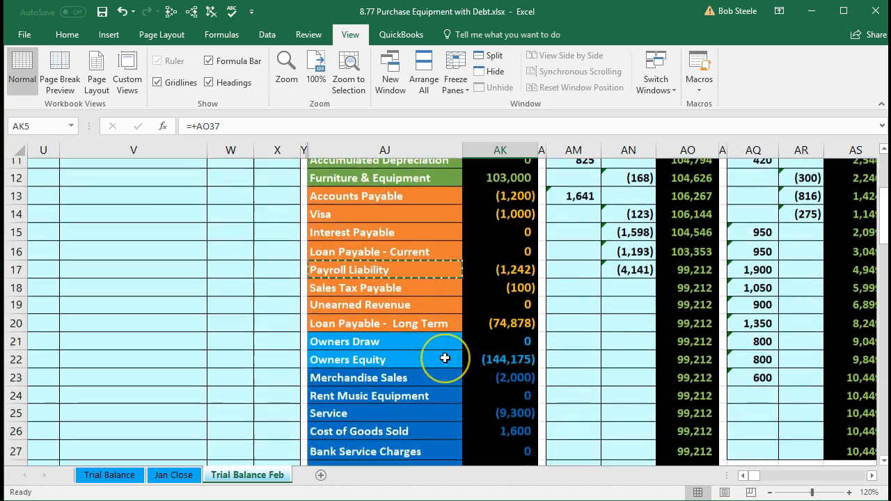
scroll(445, 357, "down", 1)
left_click(487, 403)
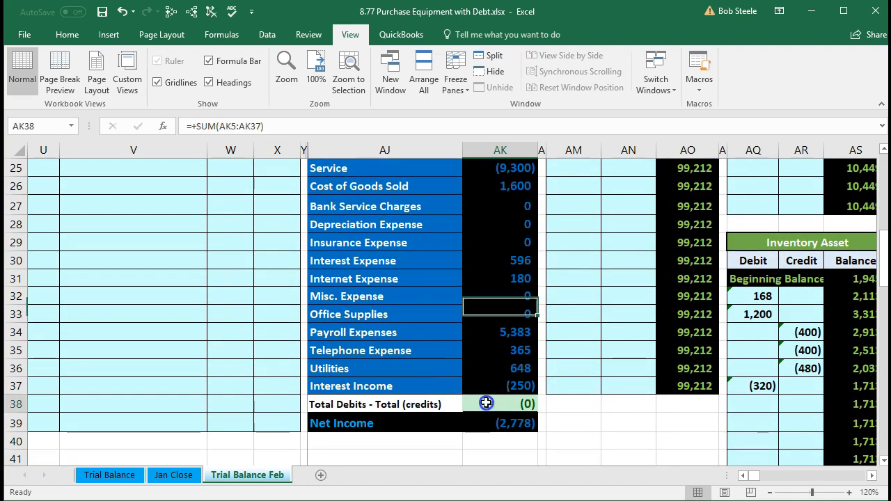
Examine the Net Income formula in AK39 and the revenue and expense range it sums
left_click(499, 423)
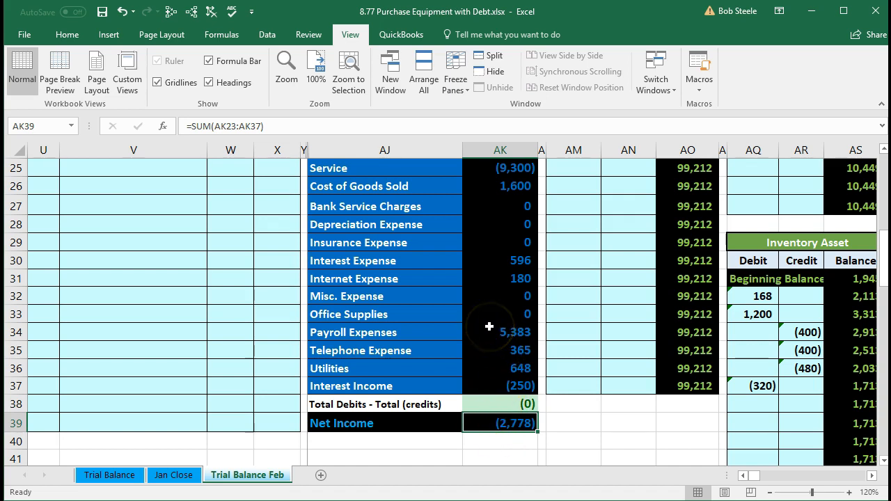
double_click(482, 424)
scroll(479, 439, "up", 3)
scroll(479, 439, "down", 3)
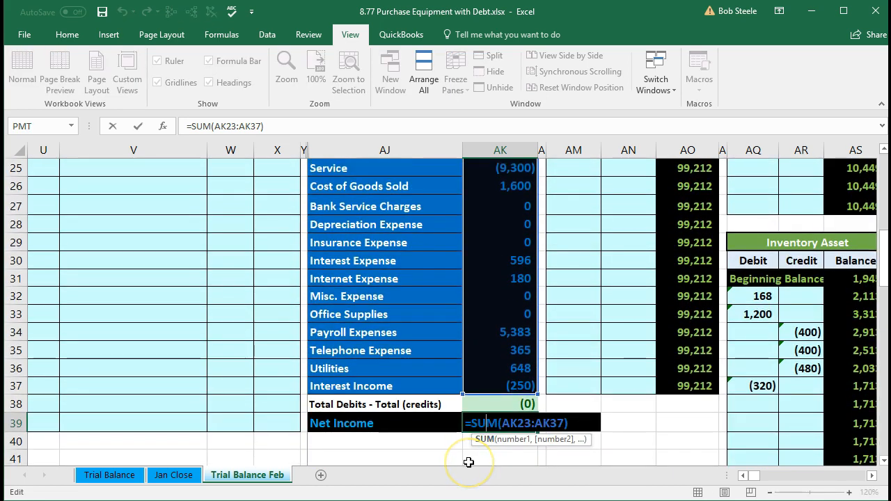
key("Return")
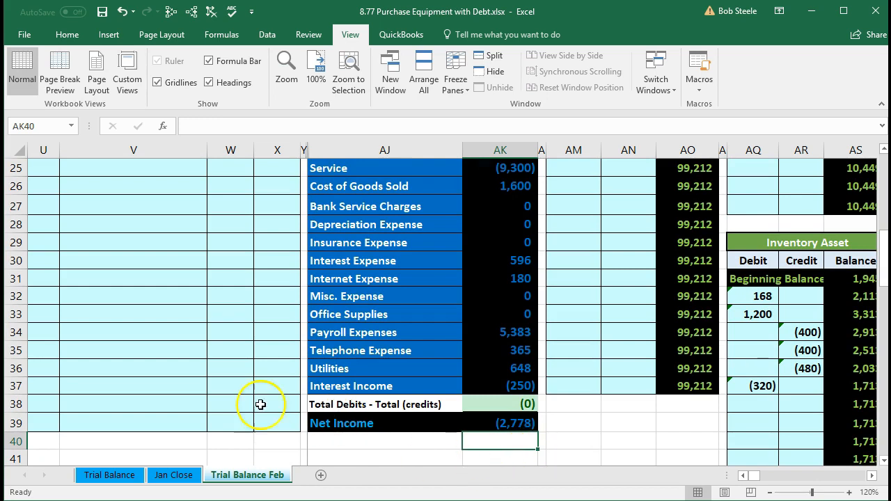
scroll(202, 405, "up", 4)
scroll(201, 404, "up", 2)
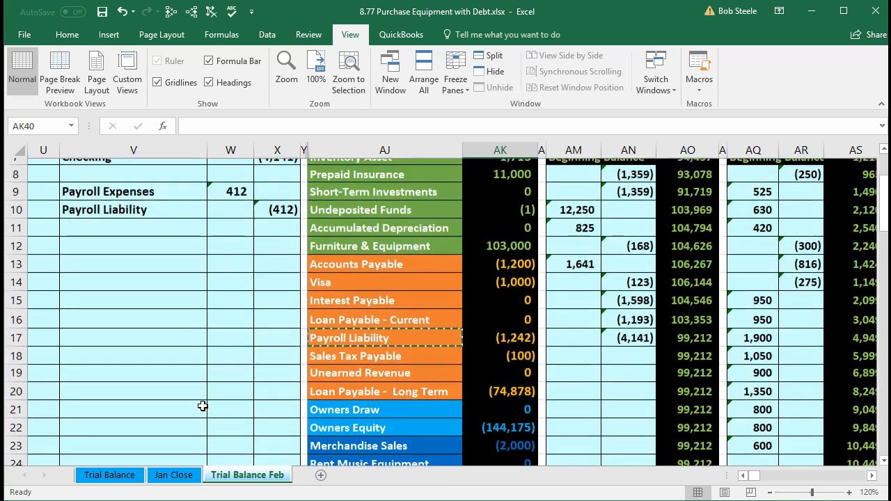
scroll(201, 405, "down", 6)
left_click(501, 421)
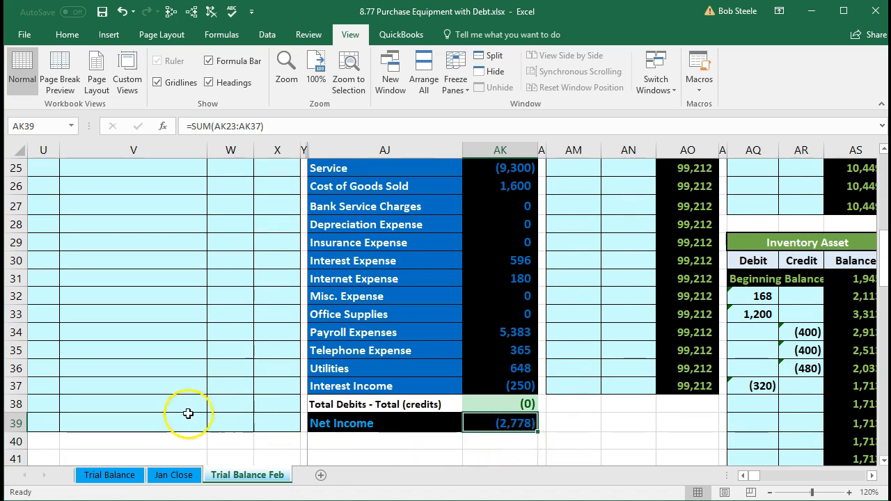
Review the second journal entry's Payroll Expenses debit in V9:W9 and the matching trial balance line in AJ34:AK34
scroll(143, 397, "up", 7)
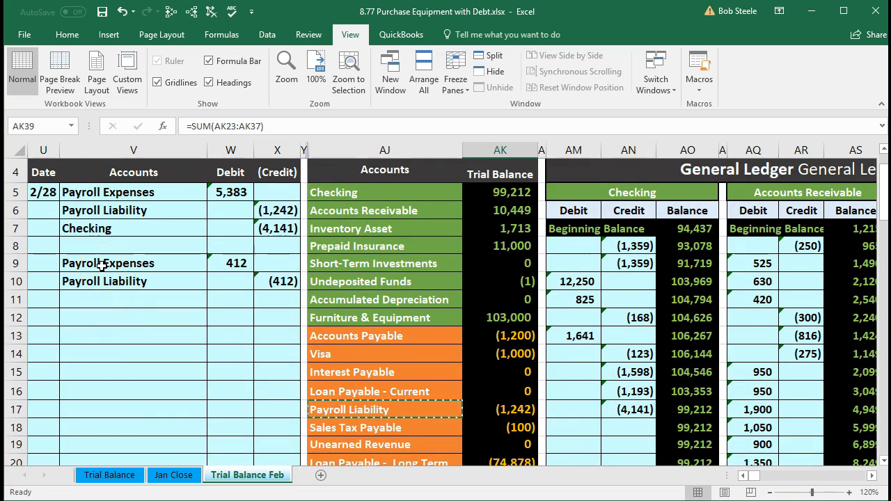
left_click_drag(102, 265, 212, 261)
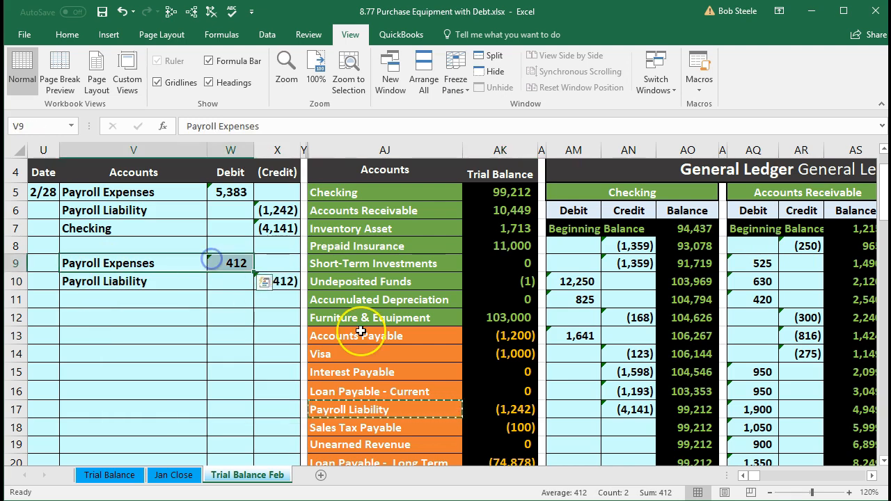
scroll(358, 327, "down", 4)
scroll(360, 330, "down", 2)
left_click_drag(359, 379, 484, 379)
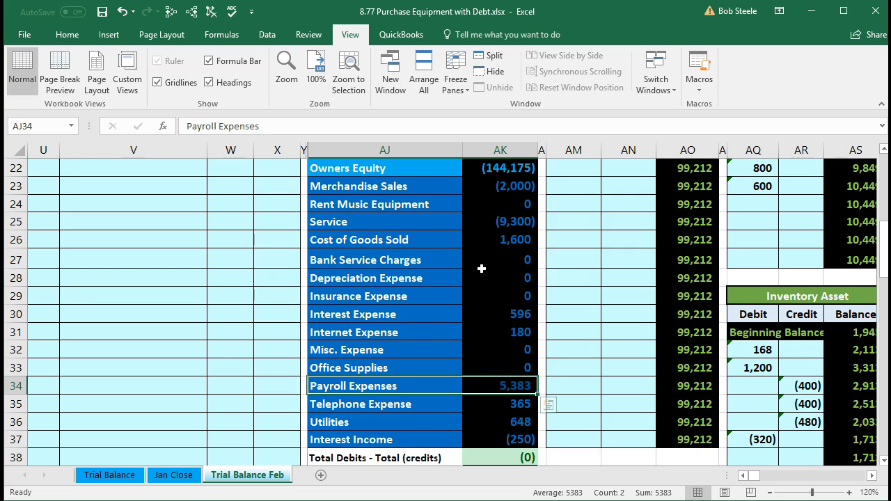
Post the second journal entry's Payroll Expenses debit to the Payroll Expenses ledger account by linking BS16 to W9
key("Right")
key("Right")
key("Right")
key("Right")
key("Right")
key("Right")
key("Right")
key("Right")
key("Right")
key("Right")
key("Right")
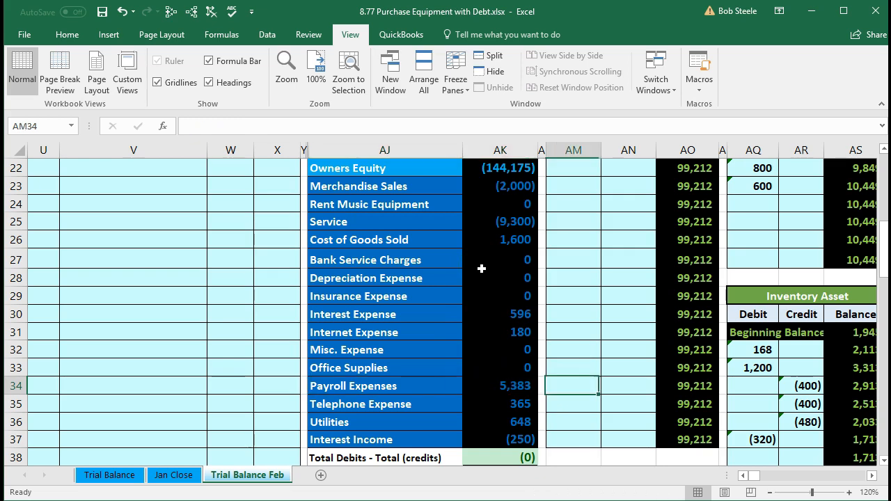
key("Right")
key("Right")
key("Right")
key("Right")
key("Right")
key("Right")
key("Right")
key("Right")
key("Right")
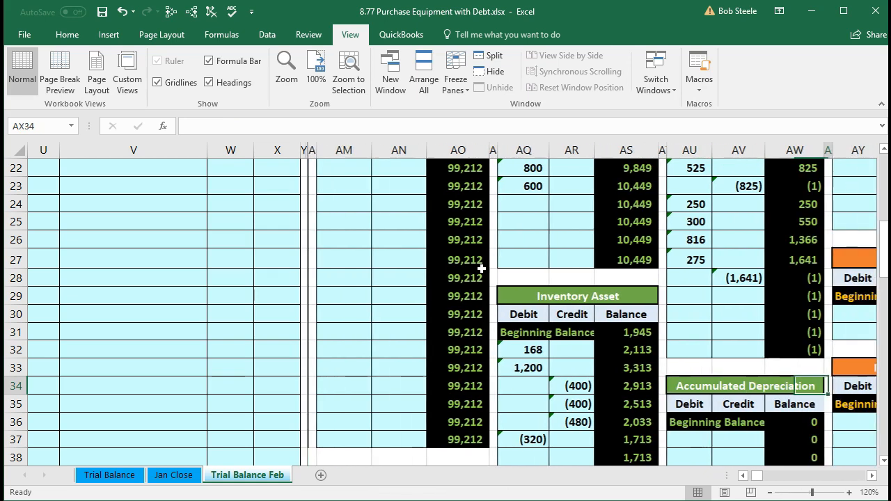
key("Right")
key("Right")
key("Right")
key("Right")
key("Right")
key("Right")
key("Right")
key("Right")
key("Right")
key("Right")
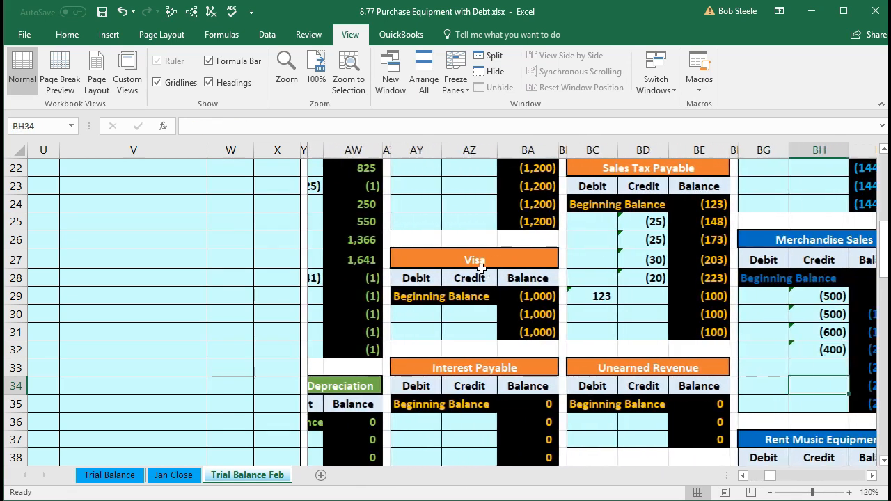
key("Right")
key("Right")
key("Right")
key("Right")
key("Right")
key("Right")
key("Right")
key("Right")
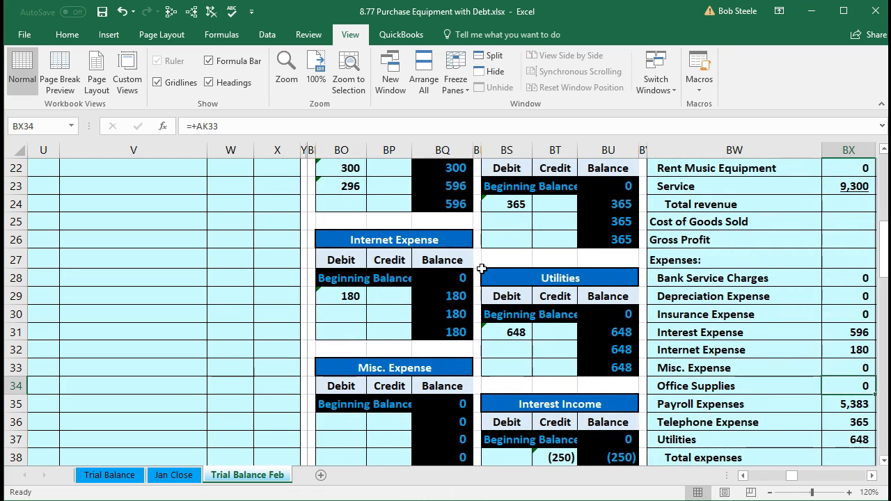
scroll(482, 270, "up", 6)
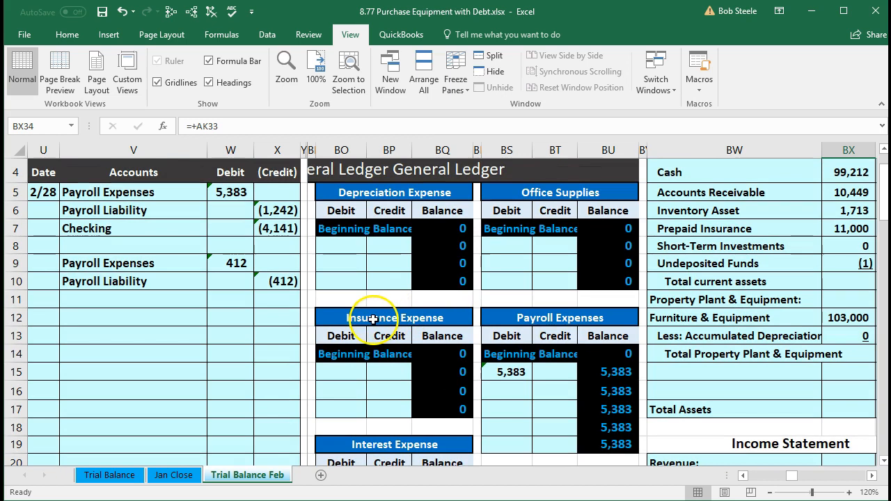
left_click(592, 351)
key("Right")
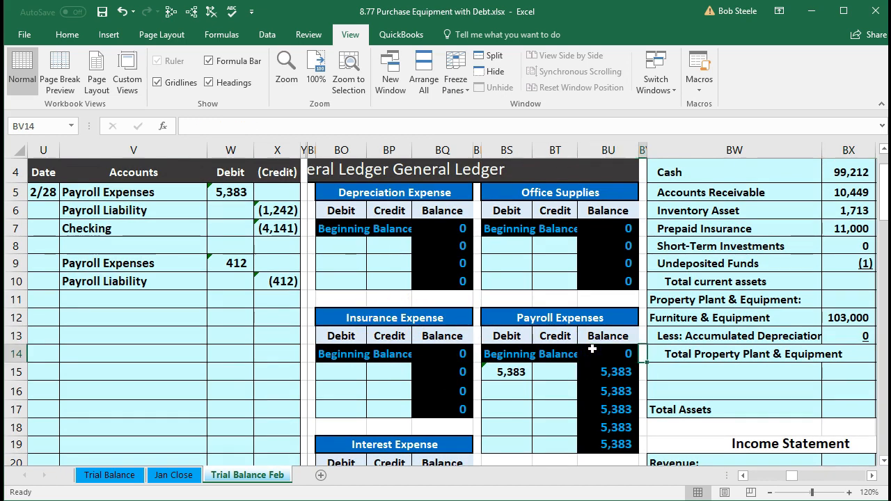
key("Right")
key("Right")
key("Right")
key("Right")
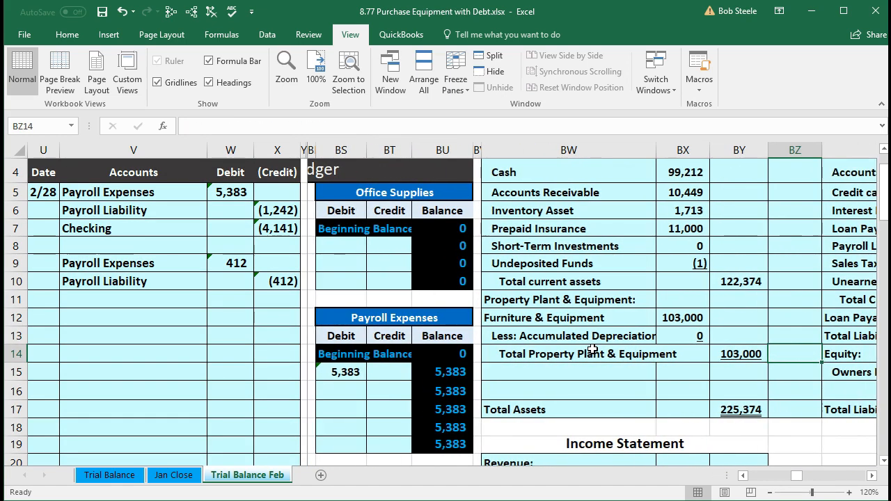
left_click(346, 392)
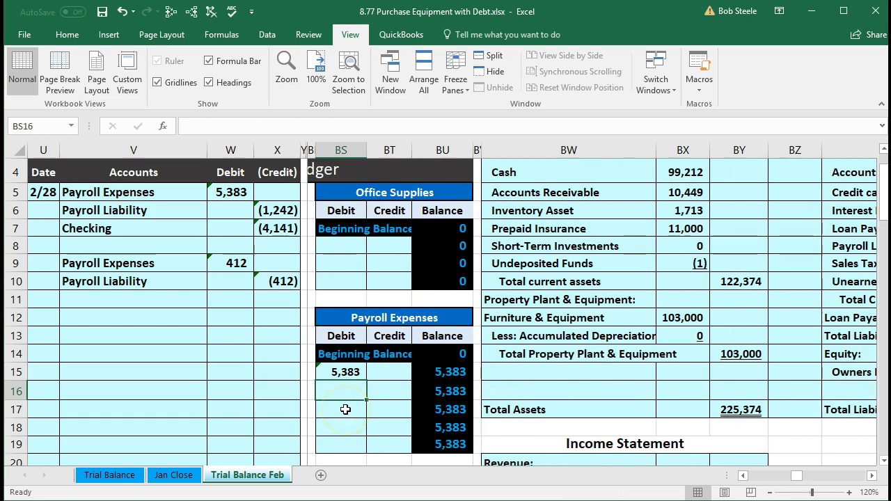
type("=")
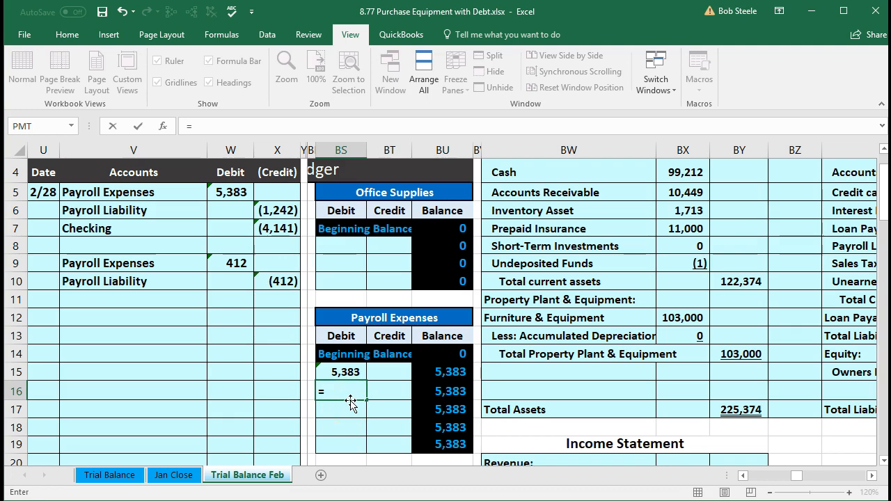
left_click(232, 263)
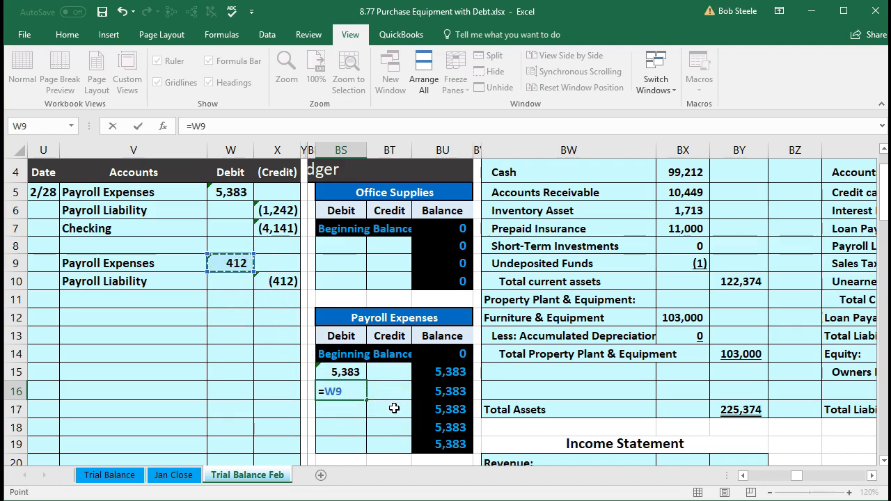
key("Return")
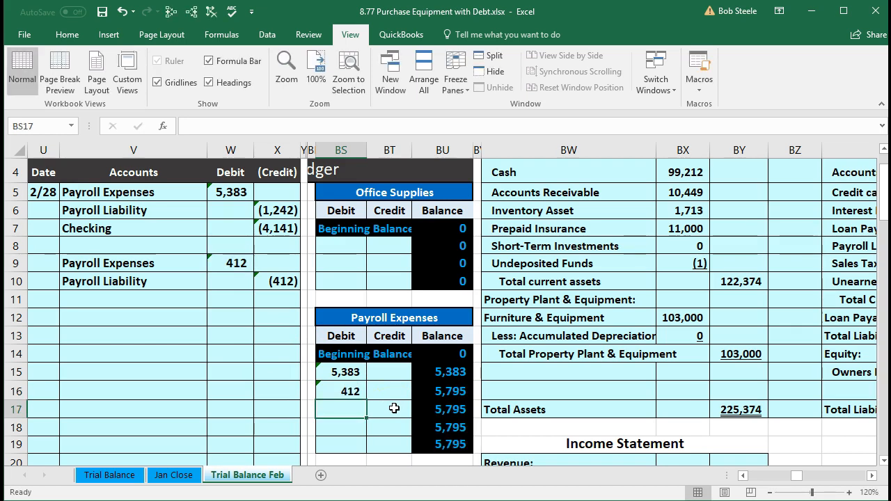
Check the Payroll Expenses amount in AK34 and the trial balance's total debits minus credits in AK38
key("Left")
key("Left")
key("Left")
key("Left")
key("Left")
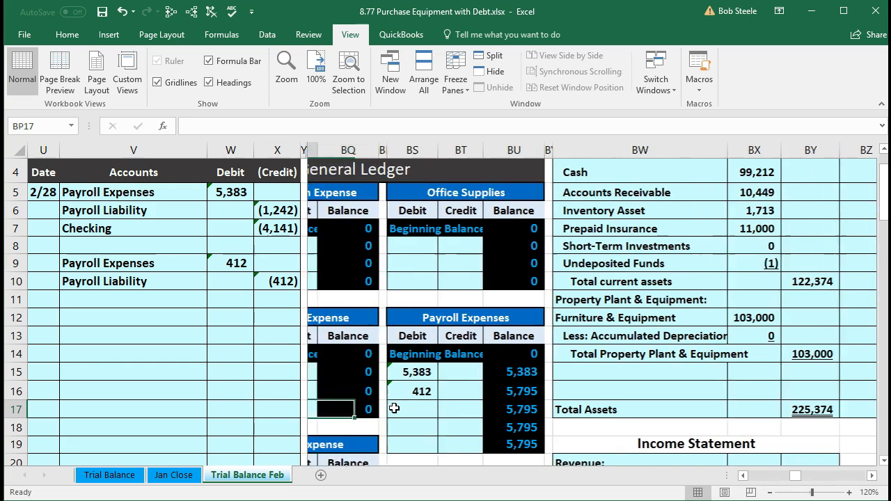
key("Left")
key("Left")
key("Left")
key("Left")
key("Left")
key("Left")
key("Left")
key("Left")
key("Left")
key("Left")
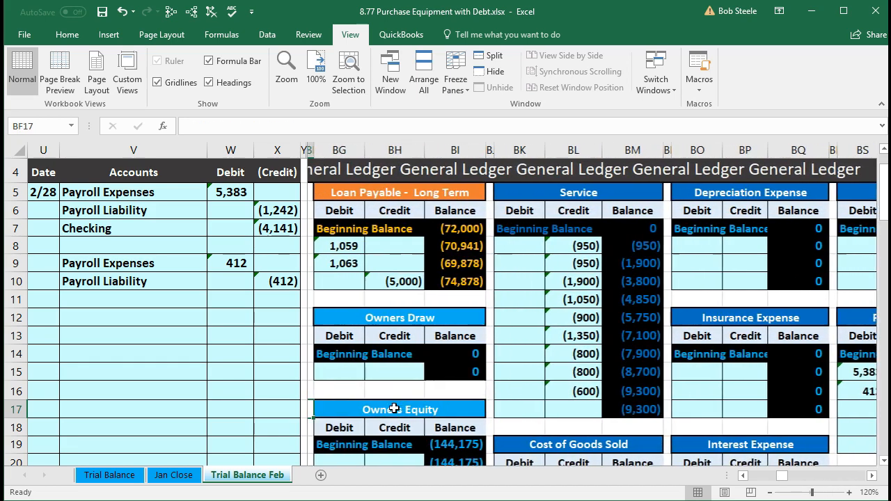
key("Left")
key("Left")
key("Left")
key("Left")
key("Left")
key("Left")
key("Left")
key("Left")
key("Left")
key("Left")
key("Left")
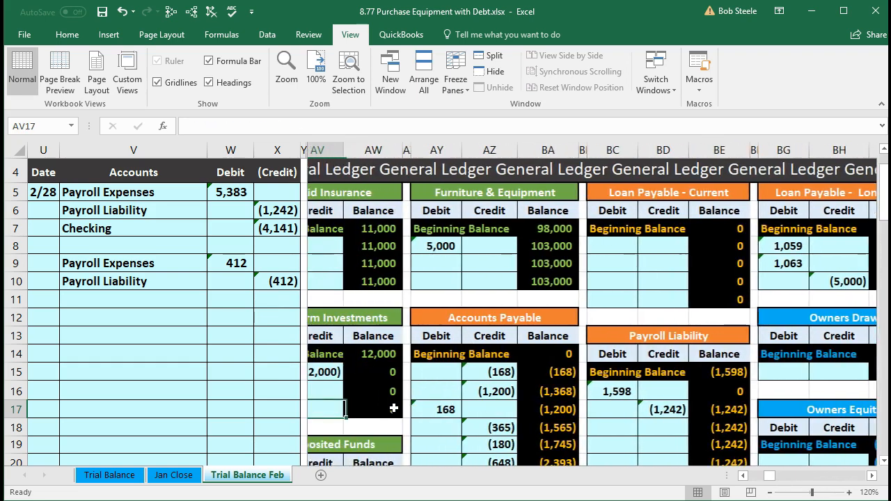
key("Left")
key("Left")
key("Left")
key("Left")
key("Left")
key("Left")
key("Left")
key("Left")
key("Left")
key("Left")
key("Left")
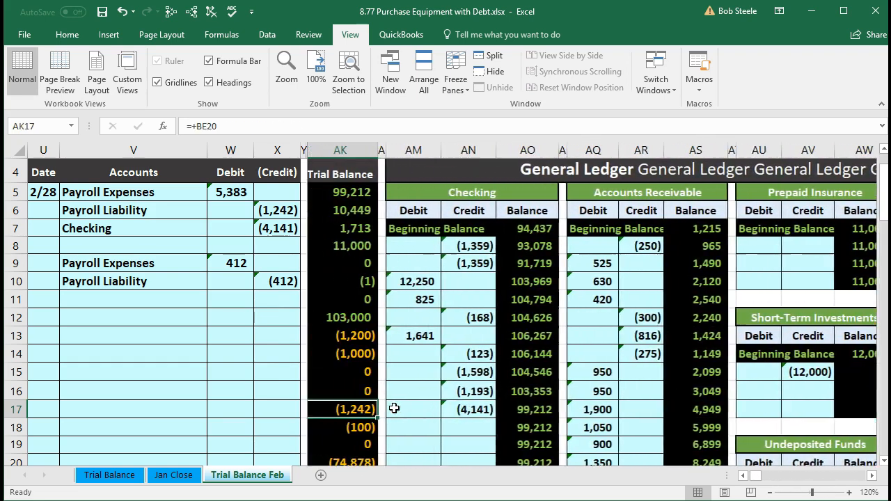
key("Left")
scroll(394, 408, "down", 5)
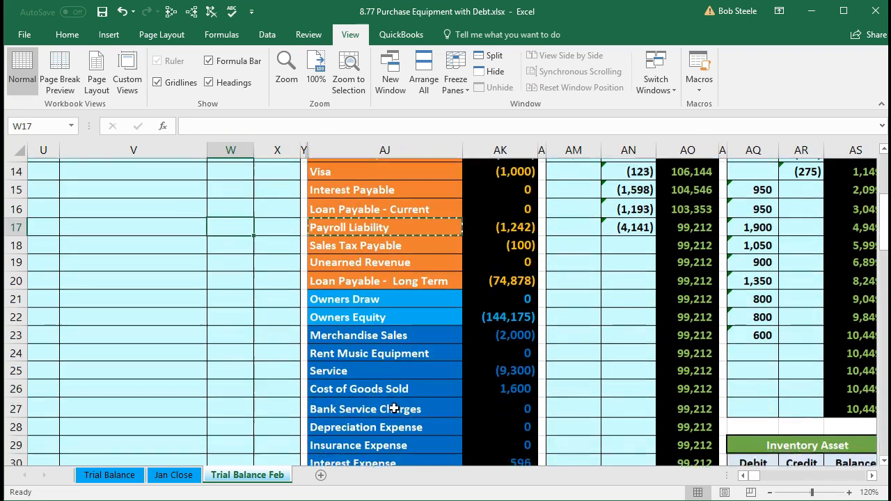
scroll(394, 409, "down", 2)
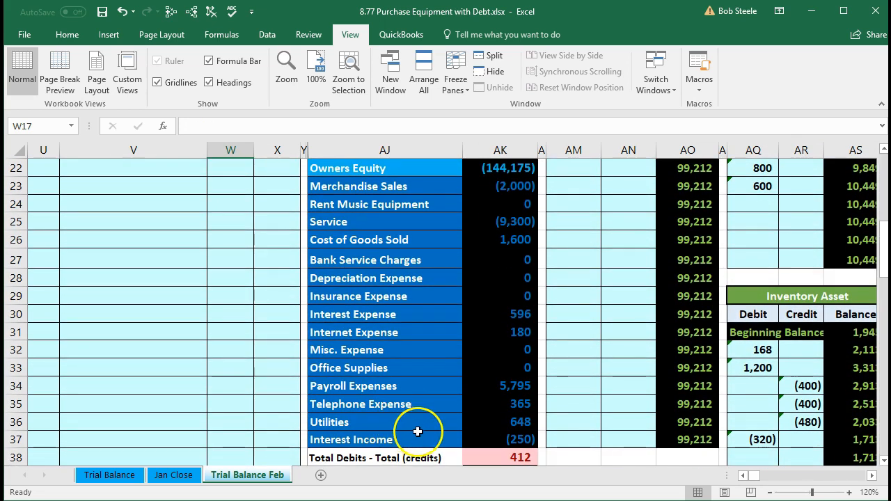
left_click(484, 392)
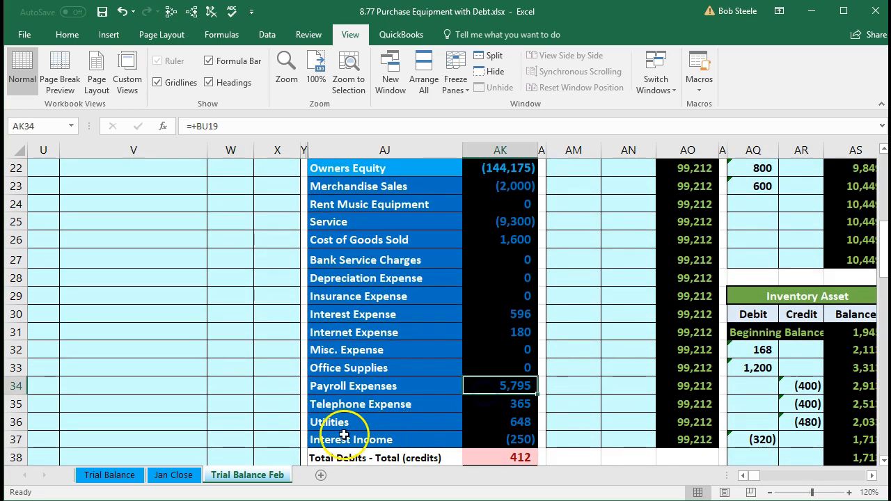
scroll(268, 428, "down", 1)
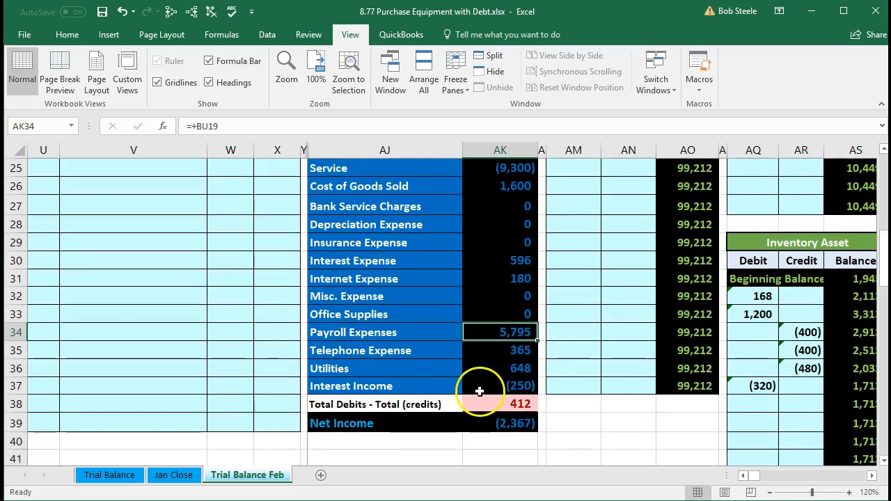
left_click(494, 404)
Review the second journal entry's Payroll Liability credit in row 10 and the matching trial balance line in AJ17:AK17
scroll(317, 417, "up", 7)
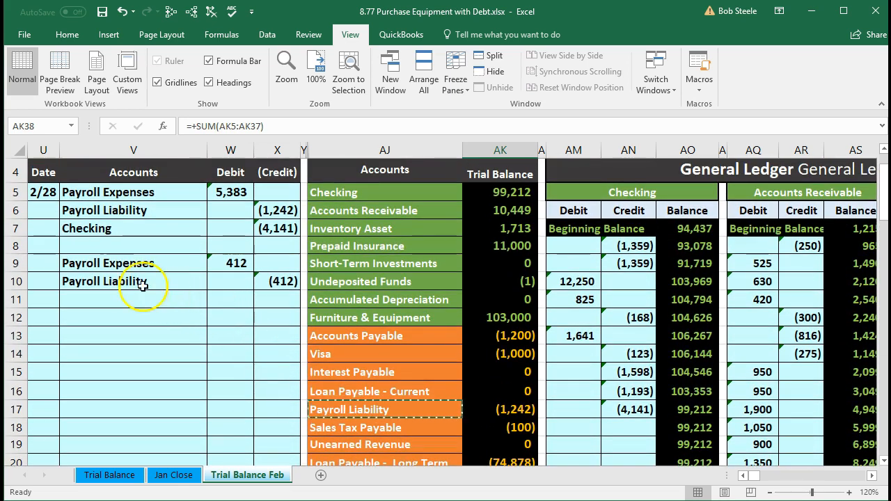
left_click_drag(116, 280, 261, 282)
left_click_drag(336, 414, 511, 408)
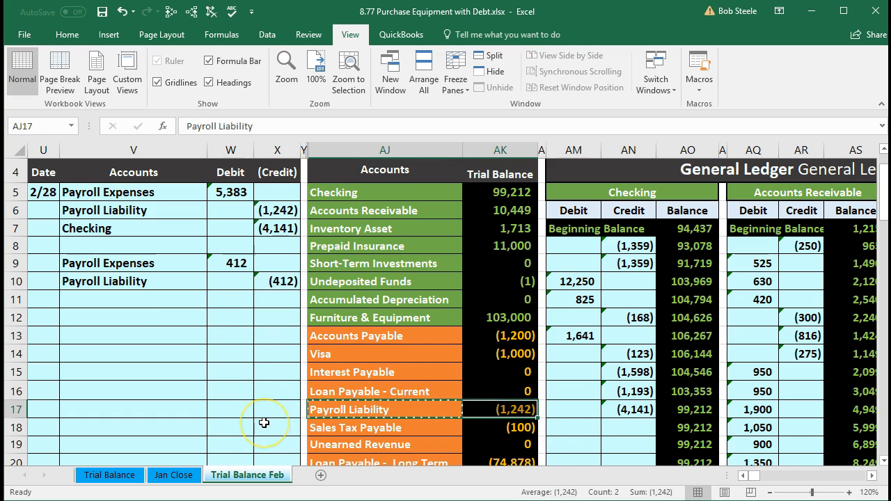
Post the second journal entry's Payroll Liability credit to the Payroll Liability ledger account by linking BD18 to X10
key("Right")
key("Right")
key("Right")
key("Right")
key("Right")
key("Right")
key("Right")
key("Right")
key("Right")
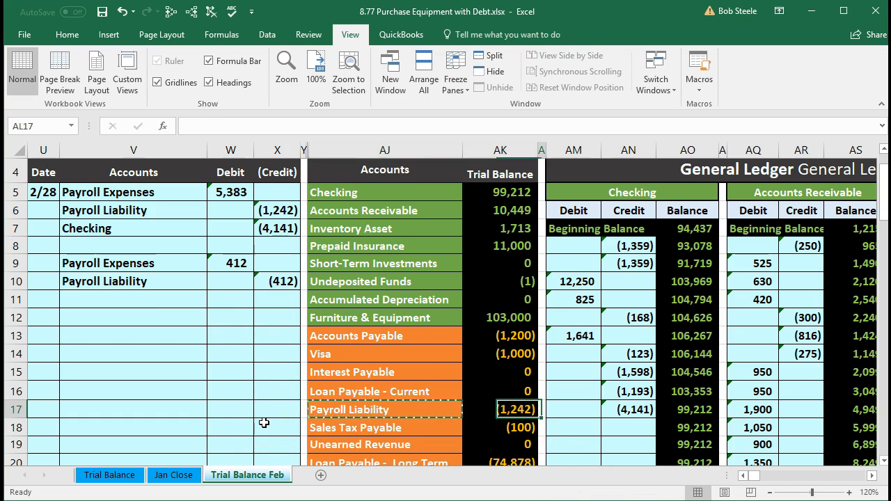
key("Right")
key("Right")
key("Right")
key("Right")
key("Right")
key("Right")
key("Right")
key("Right")
key("Right")
key("Right")
key("Right")
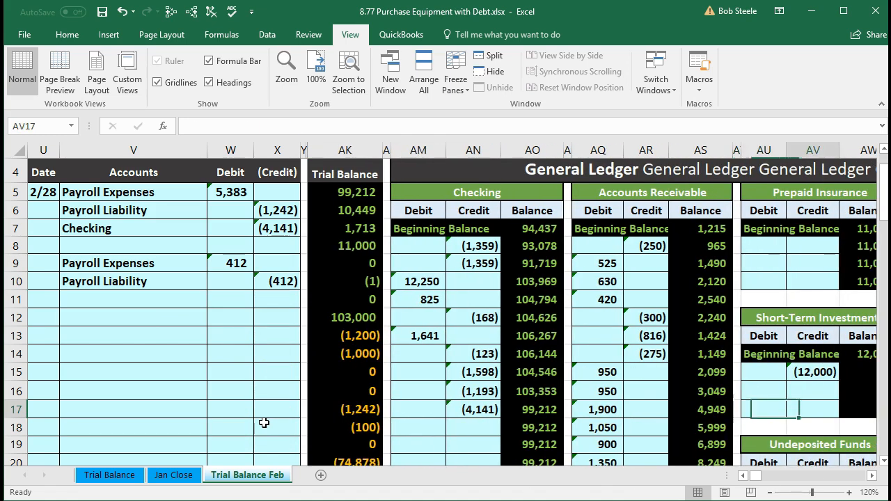
key("Right")
key("Right")
key("Right")
key("Right")
key("Right")
key("Right")
key("Right")
key("Right")
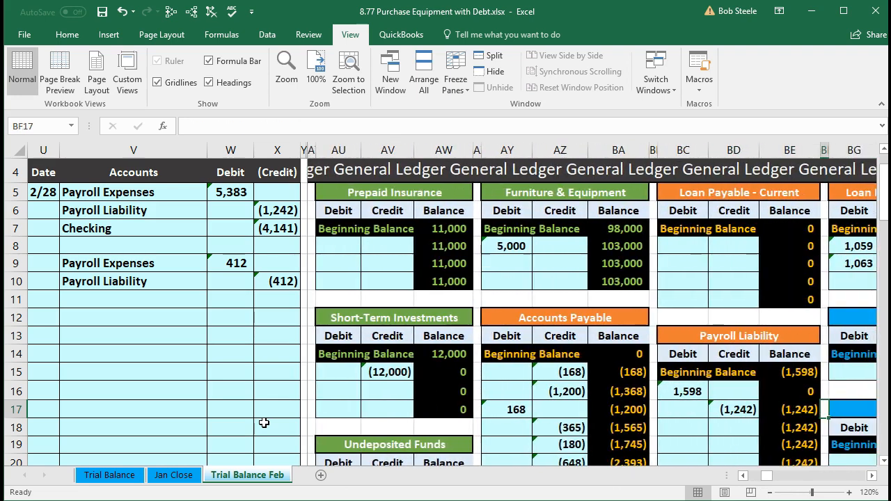
key("Right")
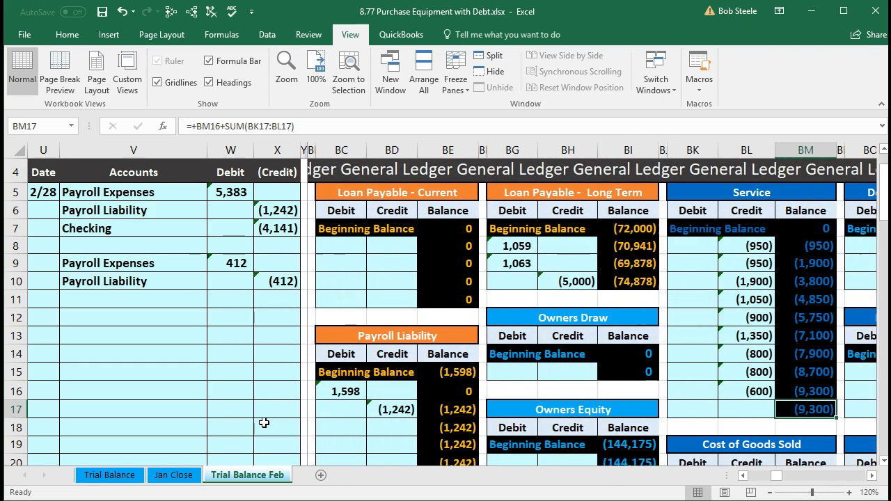
key("Left")
key("Left")
key("Left")
key("Left")
key("Left")
key("Left")
key("Left")
key("Left")
key("Left")
key("Down")
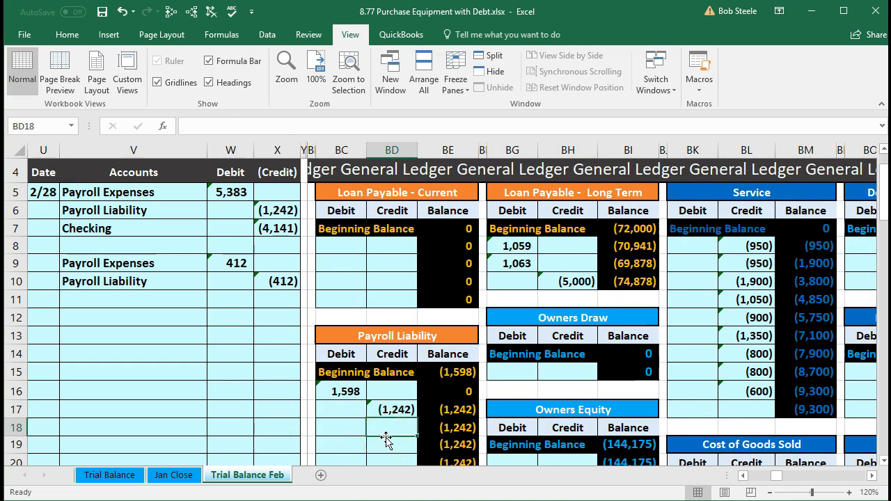
left_click(278, 281)
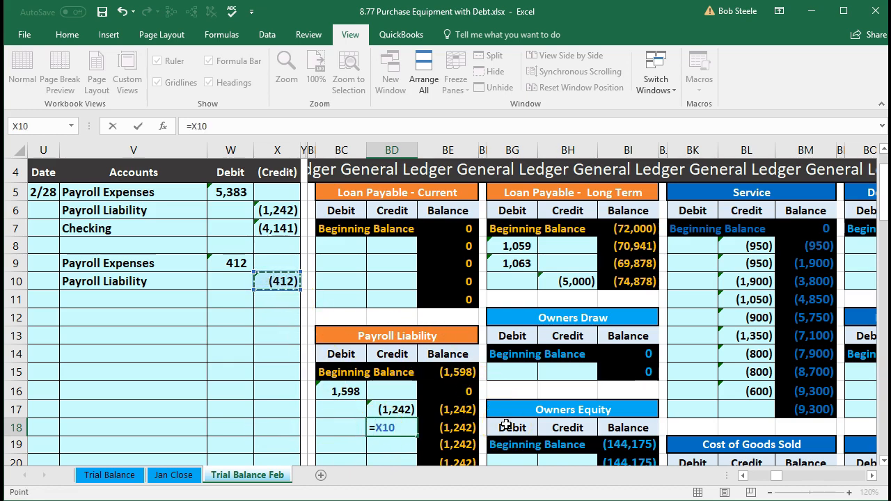
key("Return")
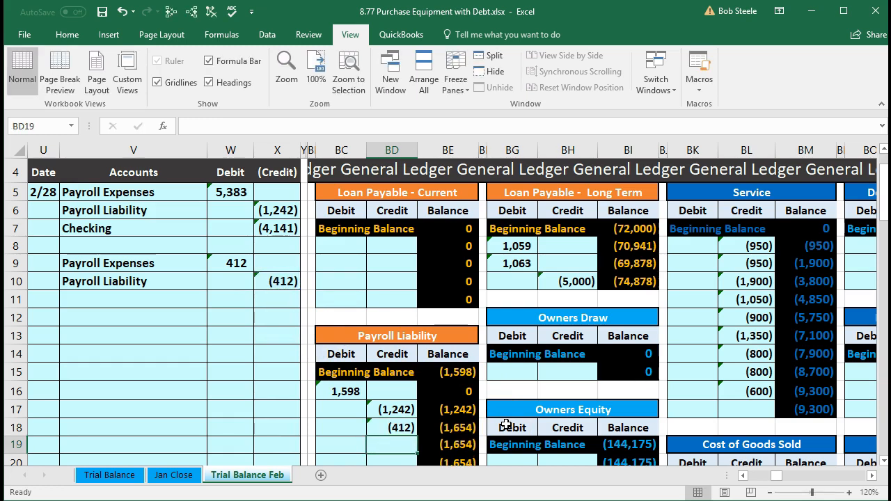
Check the updated Payroll Liability amount in AK17 of the trial balance
key("Left")
key("Left")
key("Left")
key("Left")
key("Left")
key("Left")
key("Left")
key("Left")
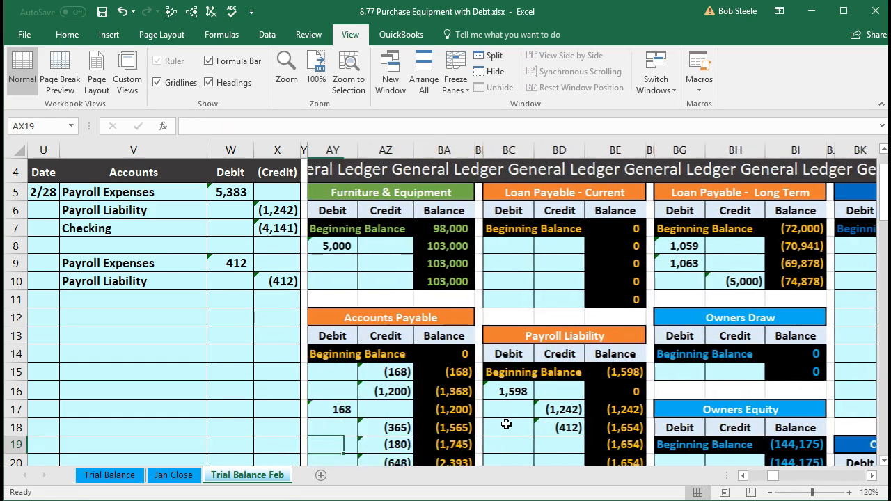
key("Left")
key("Left")
key("Left")
key("Left")
key("Left")
key("Left")
key("Left")
key("Left")
key("Left")
key("Left")
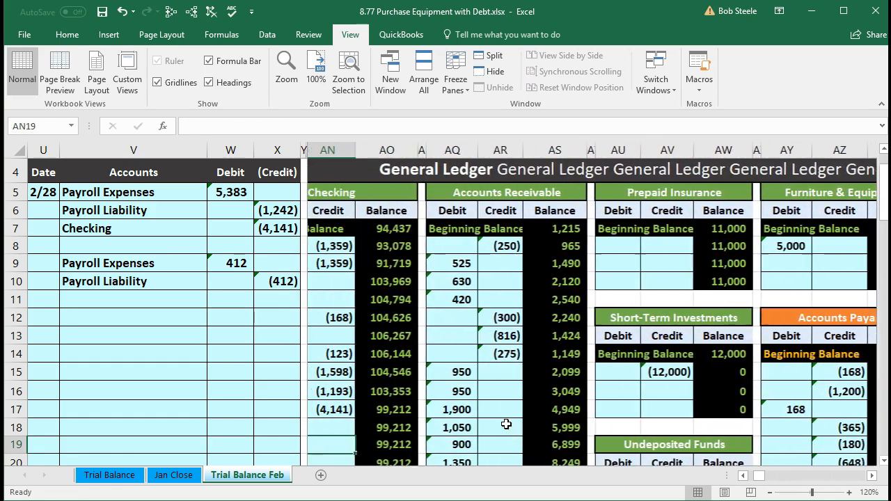
key("Left")
key("Left")
key("Down")
key("Up")
key("Up")
key("Up")
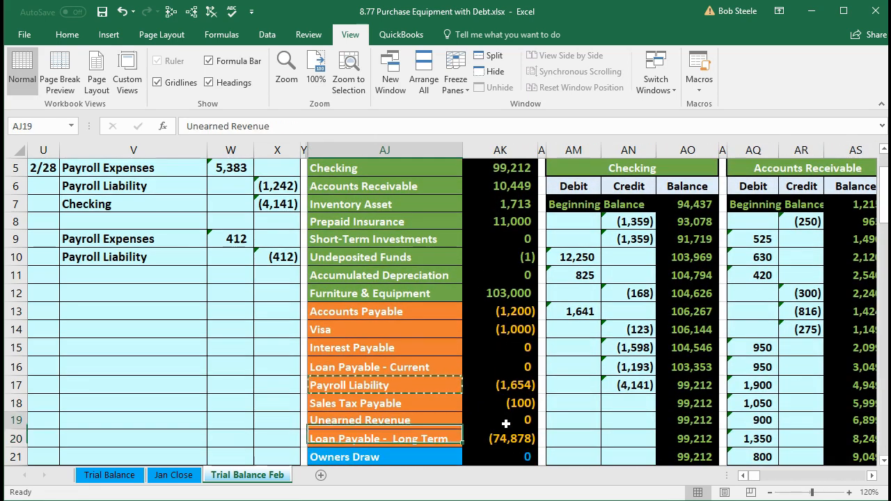
key("Up")
key("Down")
key("Right")
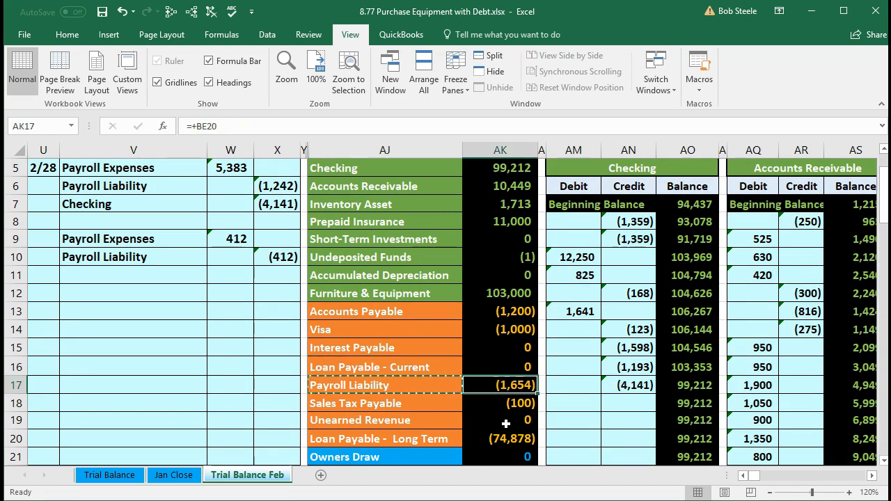
Check the trial balance's total debits minus credits in AK38 and inspect the range summed by the Net Income formula in AK39
scroll(506, 422, "down", 5)
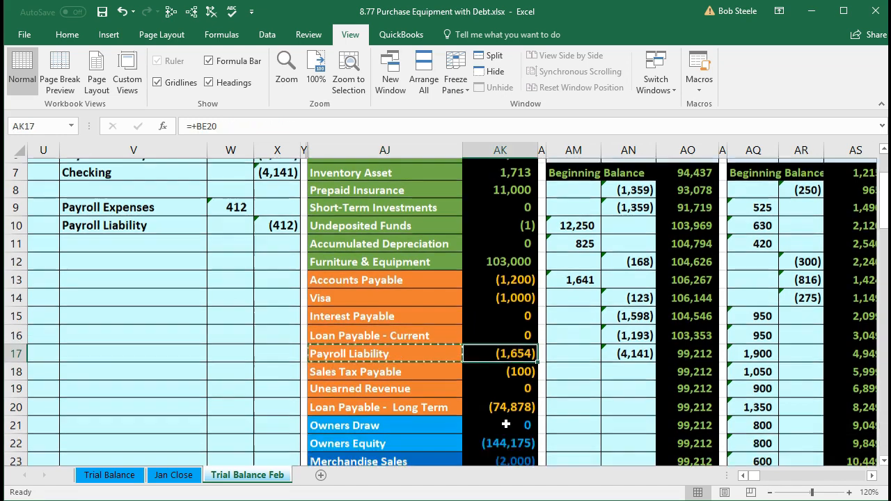
scroll(506, 423, "down", 2)
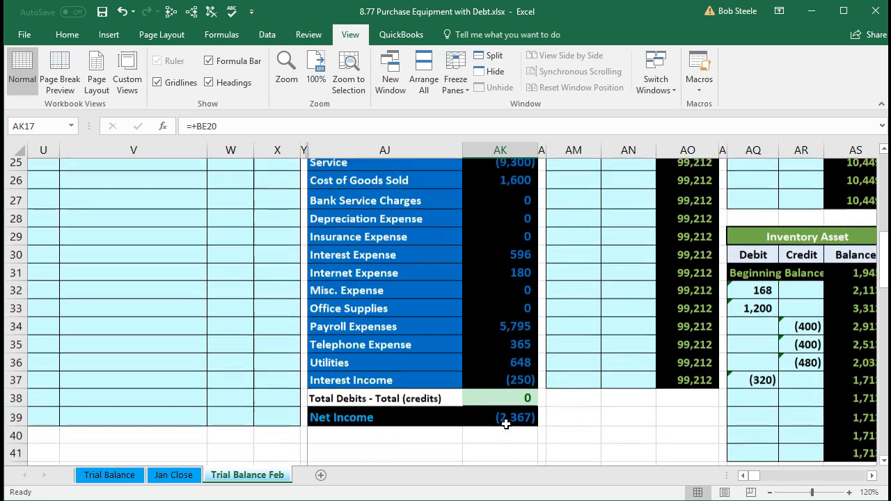
left_click(492, 385)
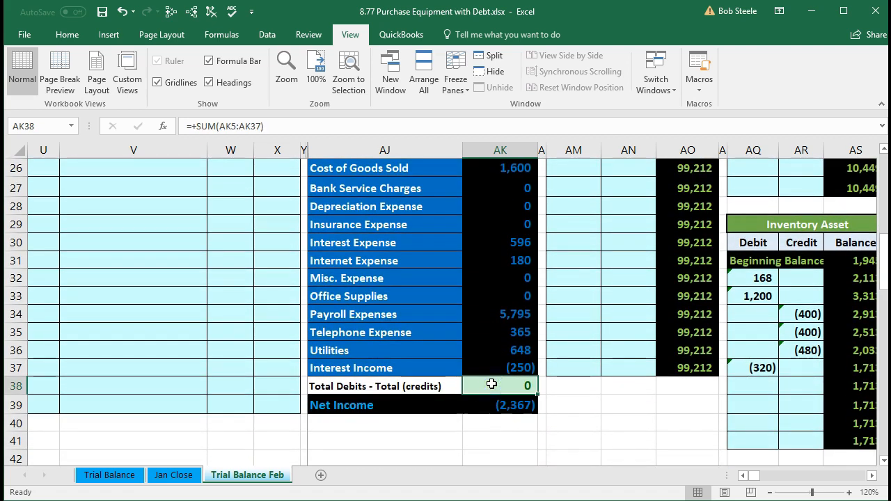
left_click(486, 408)
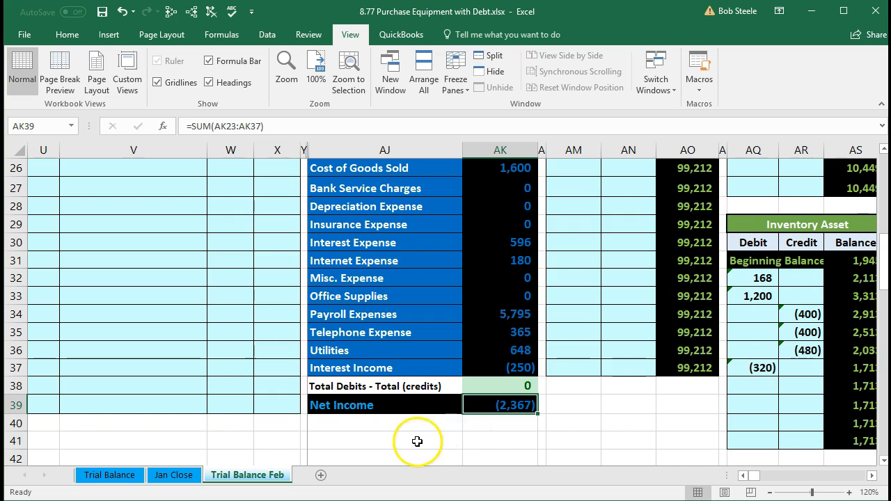
double_click(481, 405)
scroll(424, 432, "up", 2)
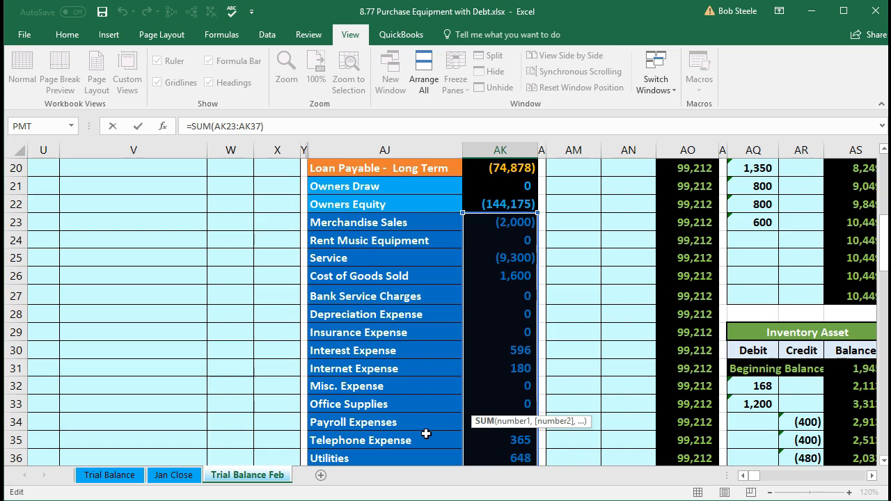
key("Return")
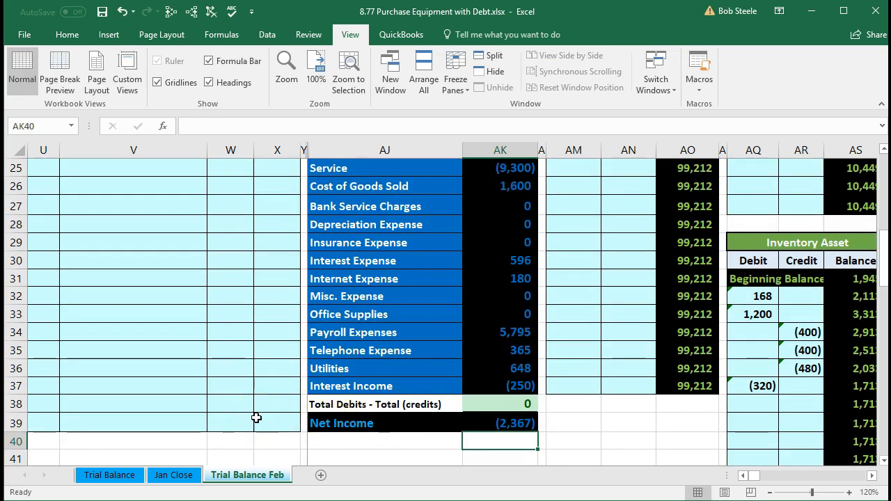
Unfreeze the panes of the Trial Balance Feb sheet so that all rows and columns scroll
scroll(257, 418, "up", 8)
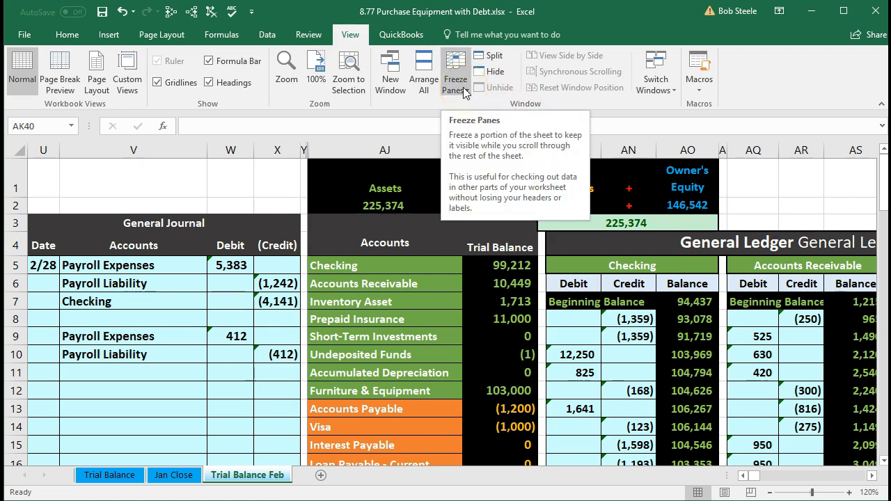
left_click(352, 36)
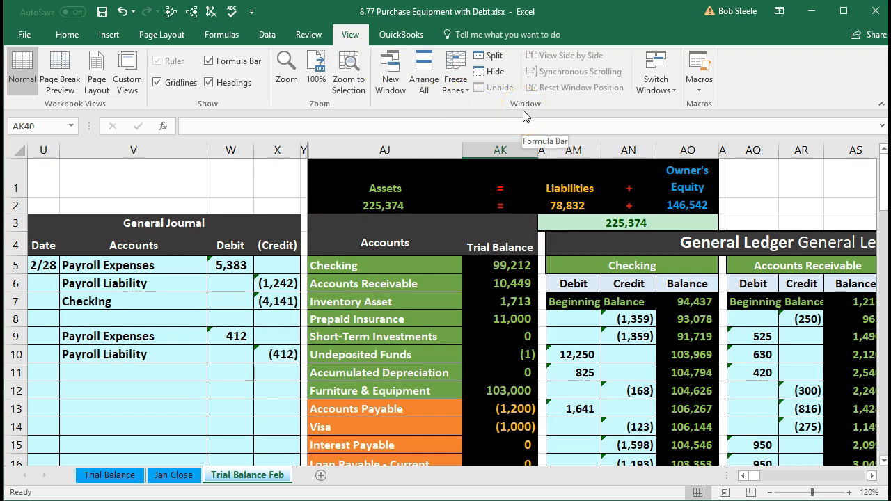
left_click(464, 90)
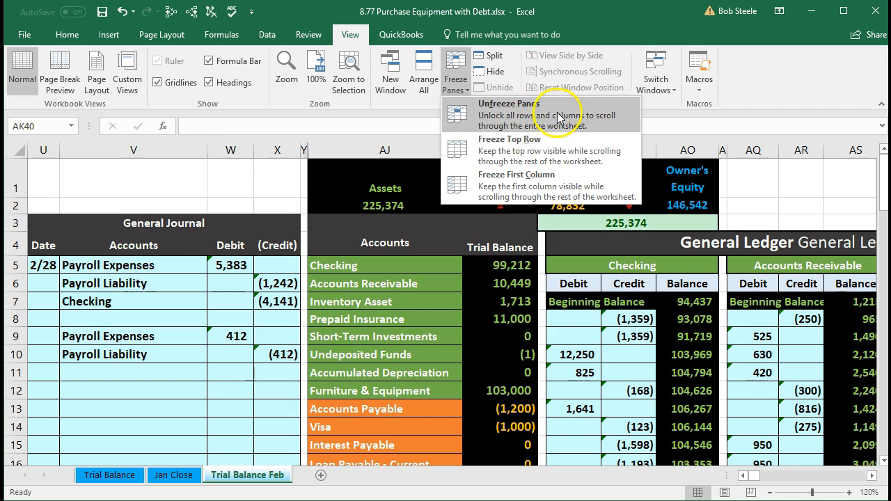
left_click(558, 117)
left_click(422, 324)
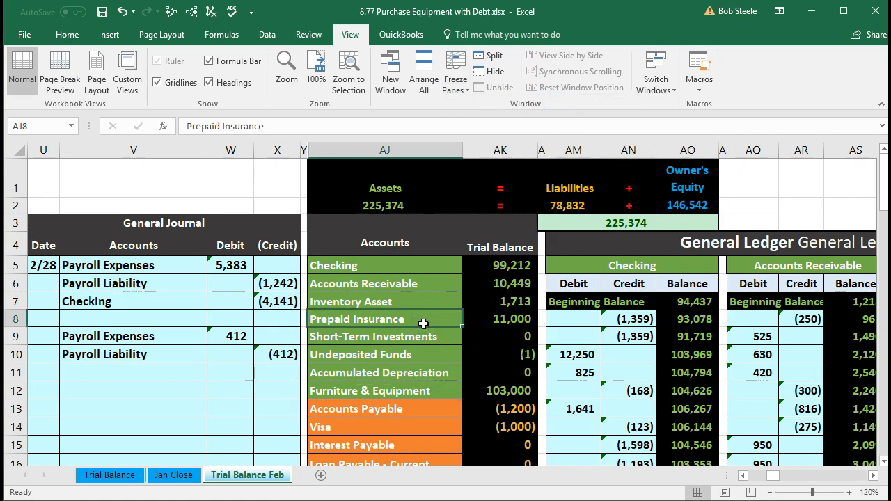
key("Right")
key("Right")
key("Right")
key("Right")
key("Right")
key("Right")
key("Right")
key("Right")
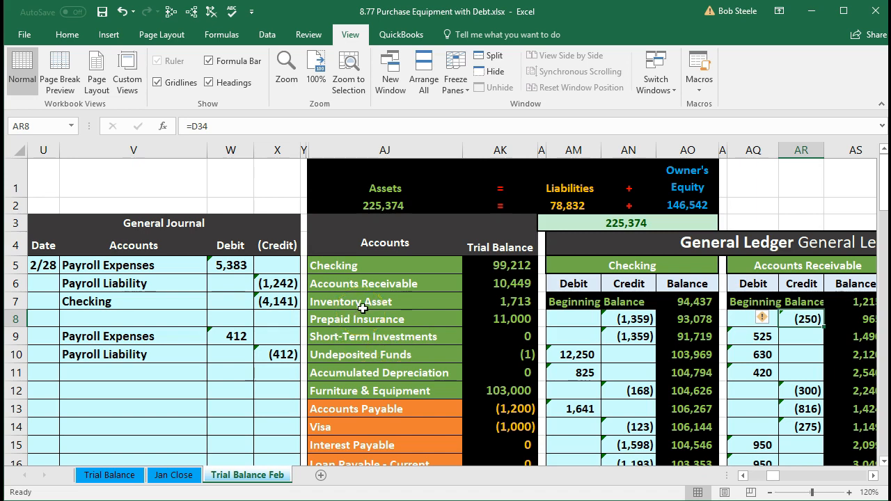
Trace the dependents of the trial balance amounts for Checking in AK5, Payroll Liability in AK17 and Payroll Expenses in AK34
left_click(498, 268)
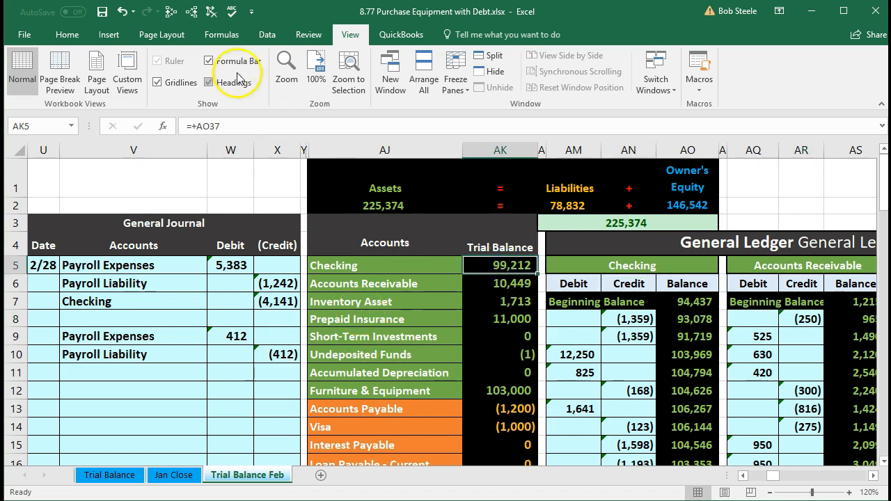
left_click(193, 12)
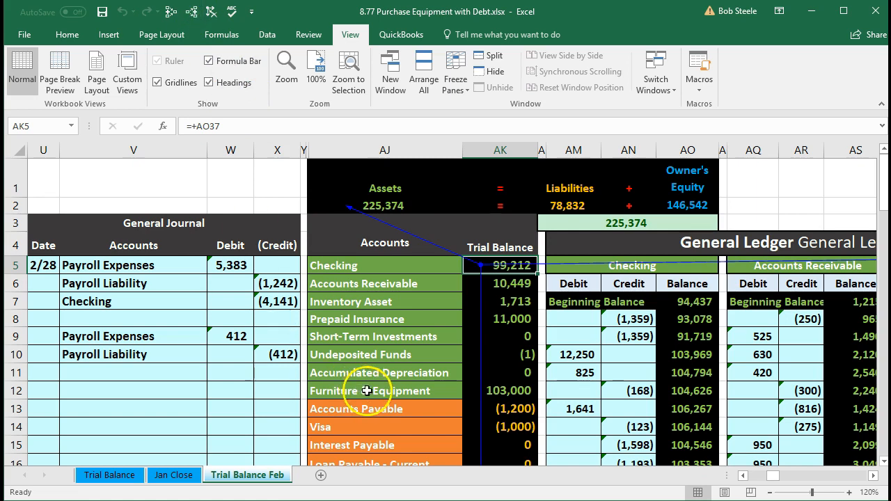
scroll(366, 390, "down", 1)
left_click(494, 410)
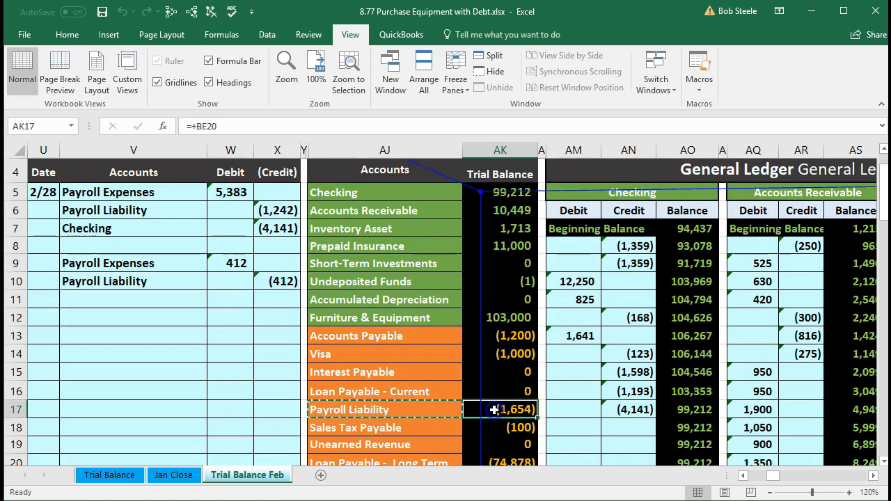
left_click(192, 12)
scroll(336, 391, "down", 5)
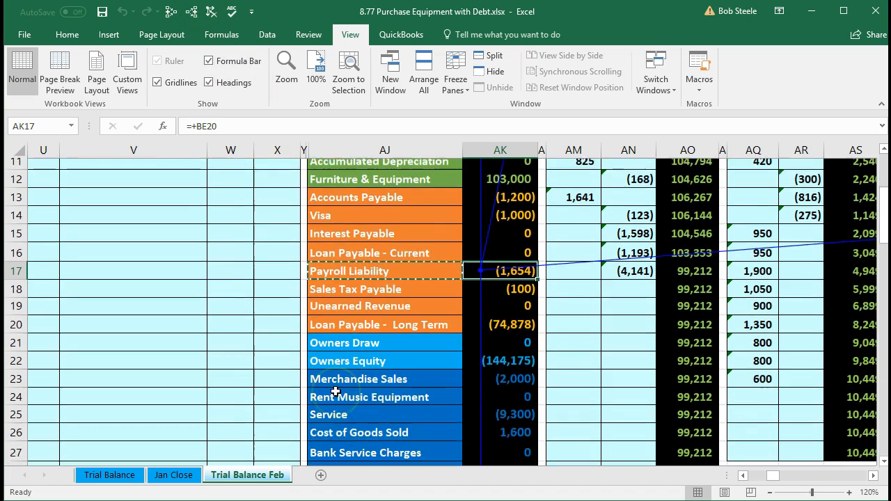
scroll(335, 391, "down", 1)
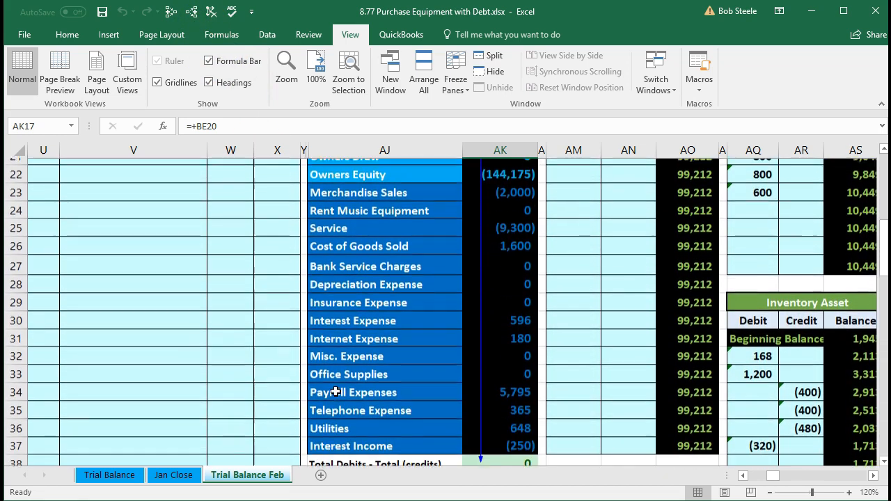
left_click(501, 386)
left_click(193, 12)
Follow the dependent arrows from the trial balance across the General Ledger accounts to the Balance Sheet
scroll(397, 303, "up", 3)
scroll(396, 303, "up", 3)
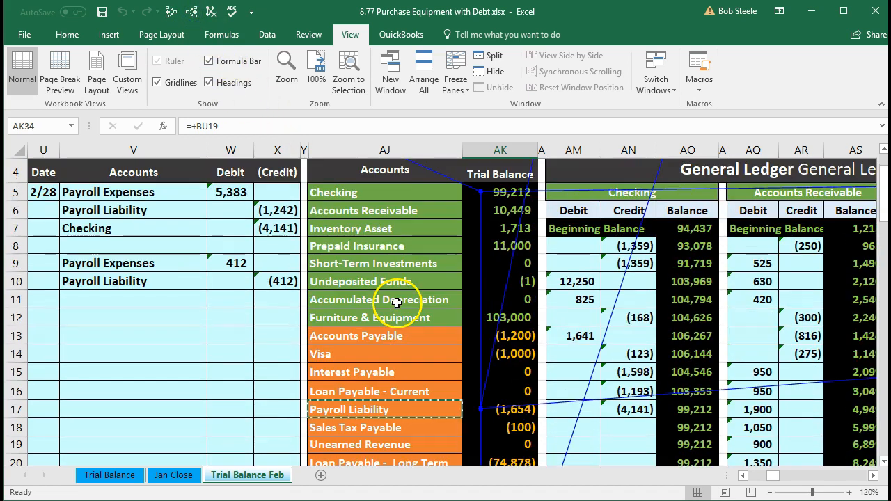
left_click(563, 248)
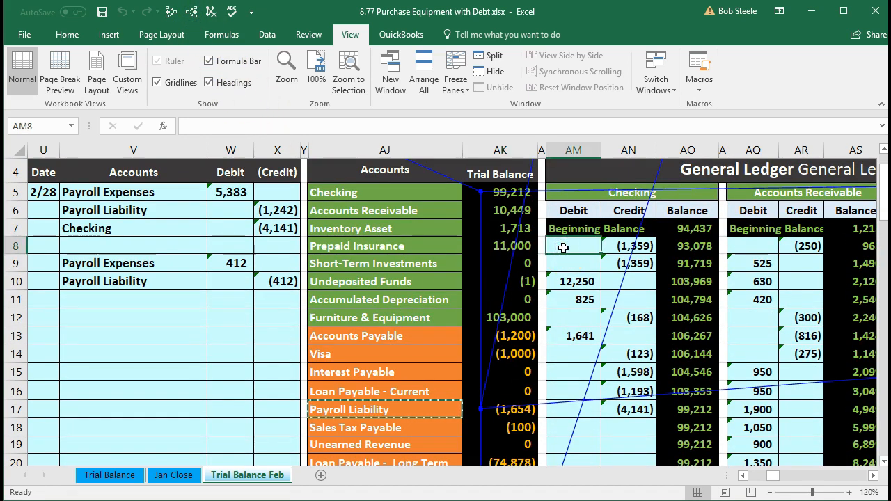
key("Right")
key("Right")
key("Right")
key("Right")
key("Right")
key("Right")
key("Right")
key("Right")
key("Right")
key("Right")
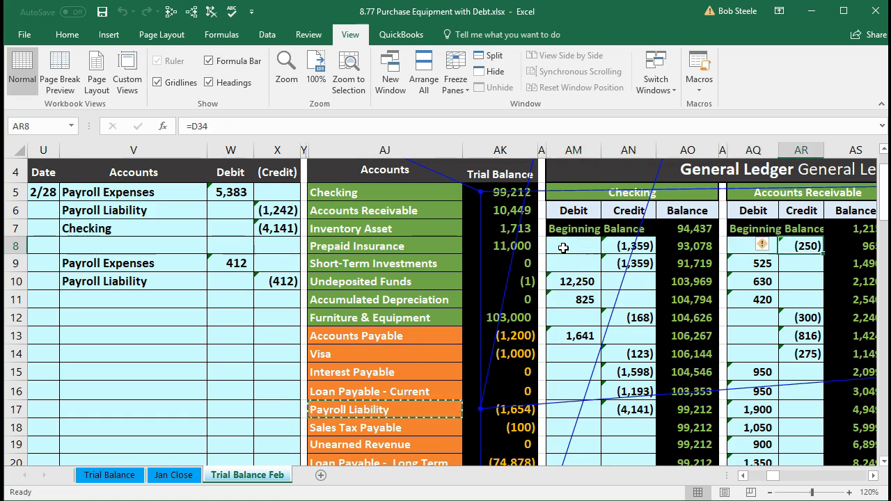
key("Right")
key("Right")
key("Right")
key("Right")
key("Right")
key("Right")
key("Right")
key("Right")
key("Right")
key("Right")
key("Right")
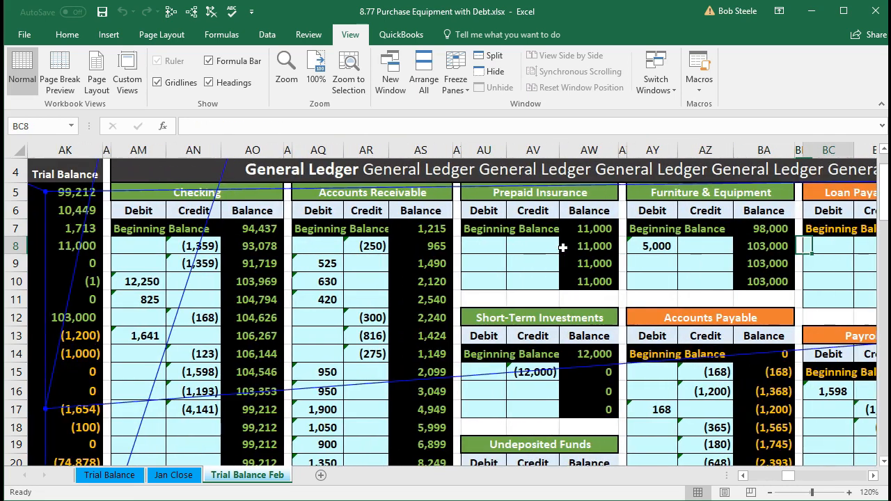
key("Right")
key("Right")
key("Right")
key("Right")
key("Right")
key("Right")
key("Right")
key("Right")
key("Right")
key("Right")
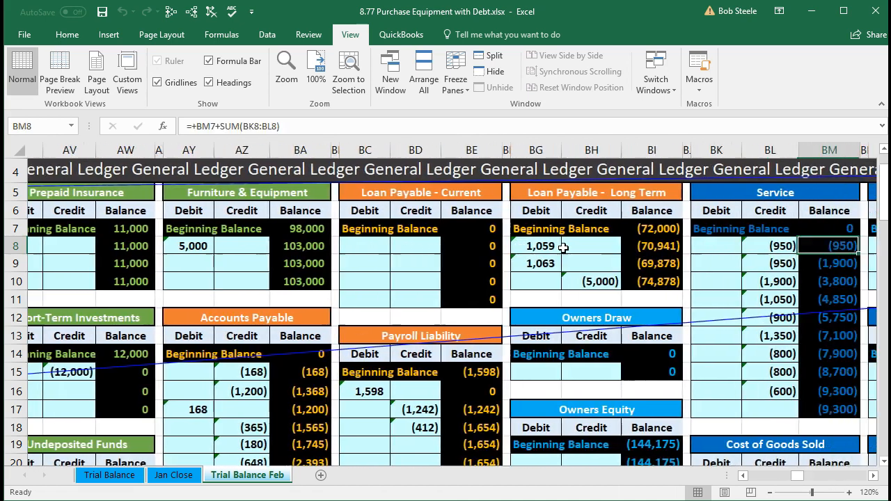
key("Right")
key("Right")
key("Right")
key("Right")
key("Right")
key("Right")
key("Right")
key("Right")
key("Right")
key("Right")
key("Right")
key("Right")
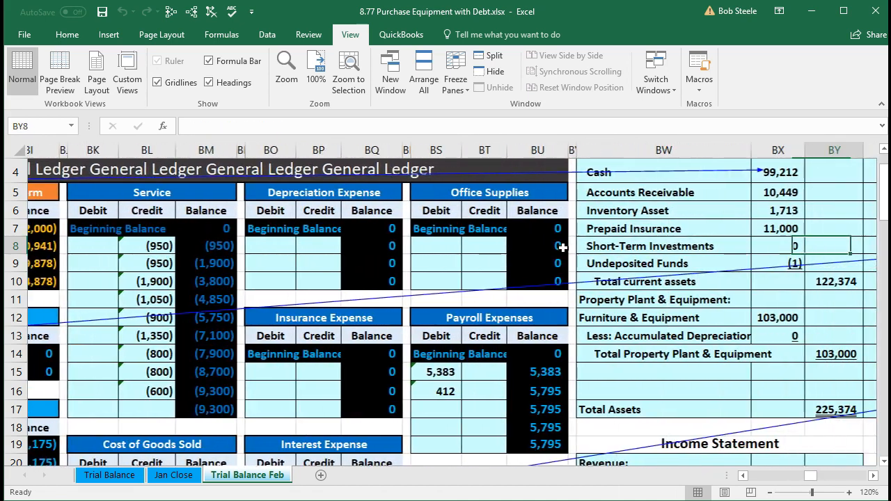
key("Right")
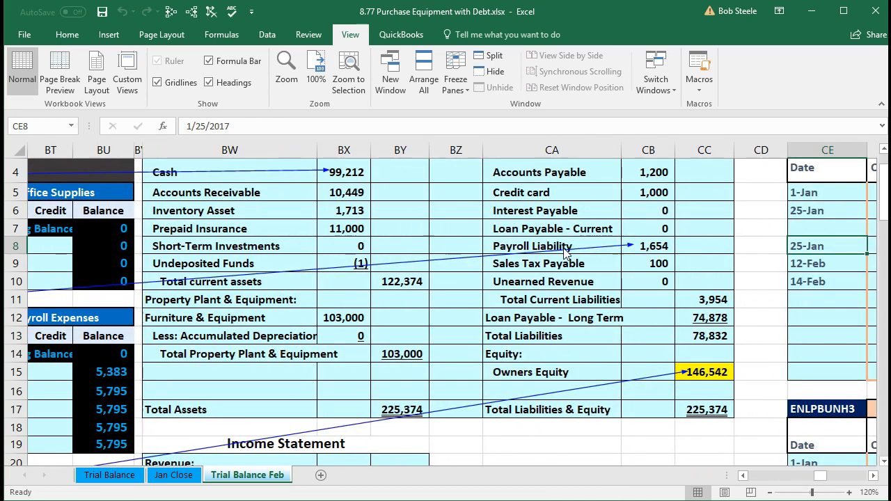
Check Cash in BX4 and Payroll Liability in CB8 on the Balance Sheet, and compare the totals in BY17 and CC17
scroll(565, 254, "up", 1)
left_click(361, 245)
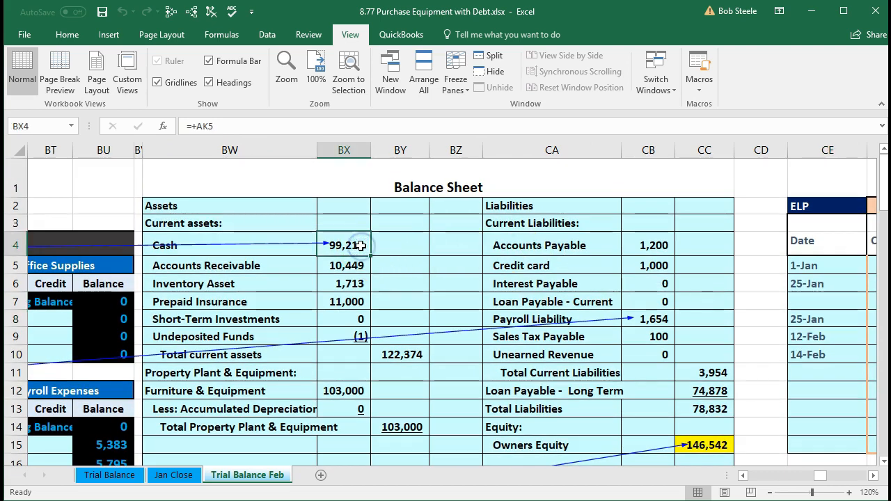
left_click(662, 323)
scroll(658, 325, "down", 1)
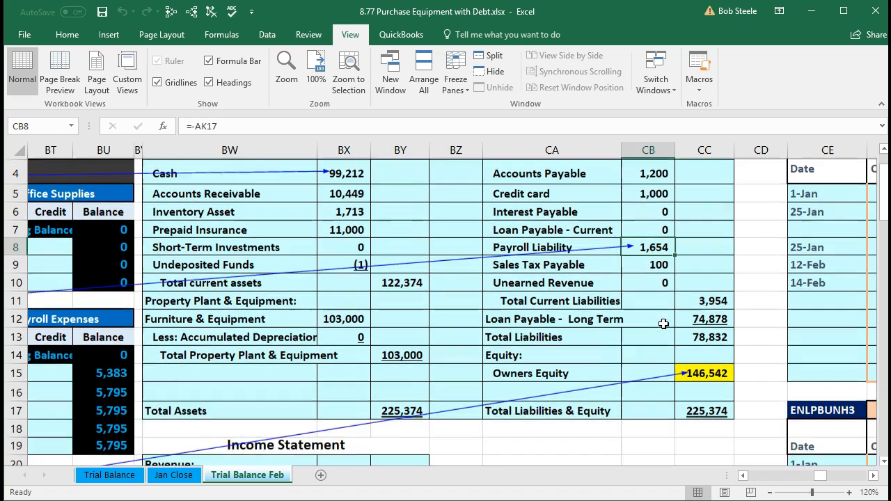
left_click(402, 411)
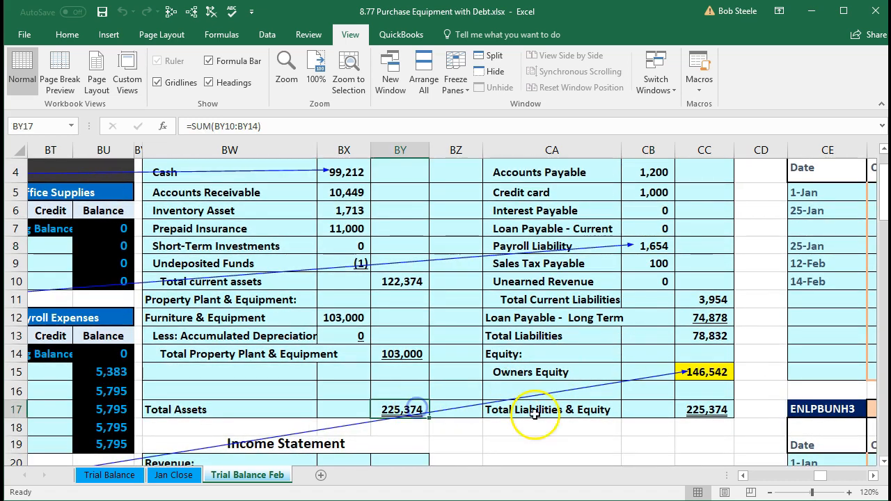
left_click(693, 412)
Check the Income Statement's Payroll Expenses in BX35 and Net Income in BY42
scroll(618, 430, "down", 2)
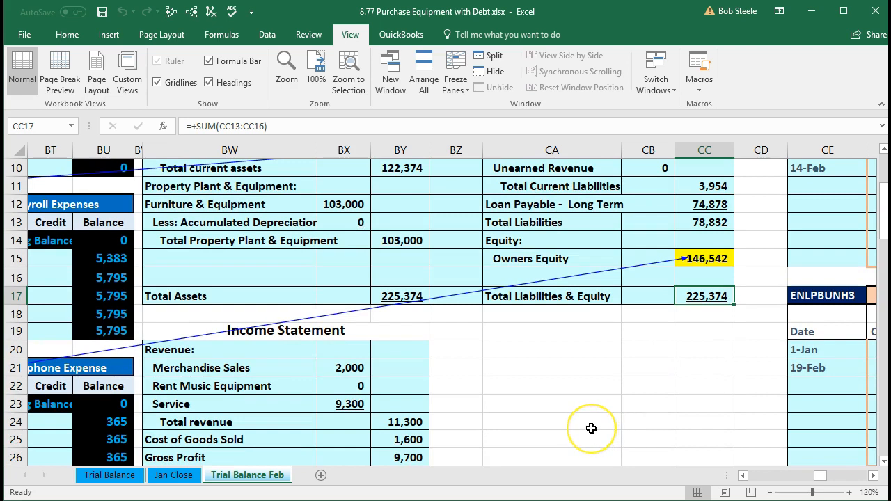
scroll(591, 428, "down", 2)
scroll(591, 428, "down", 3)
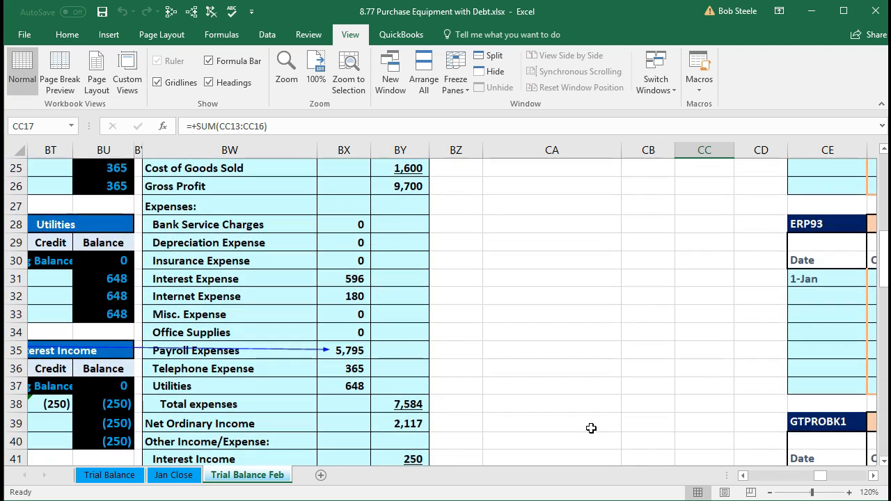
scroll(591, 428, "down", 1)
left_click(413, 422)
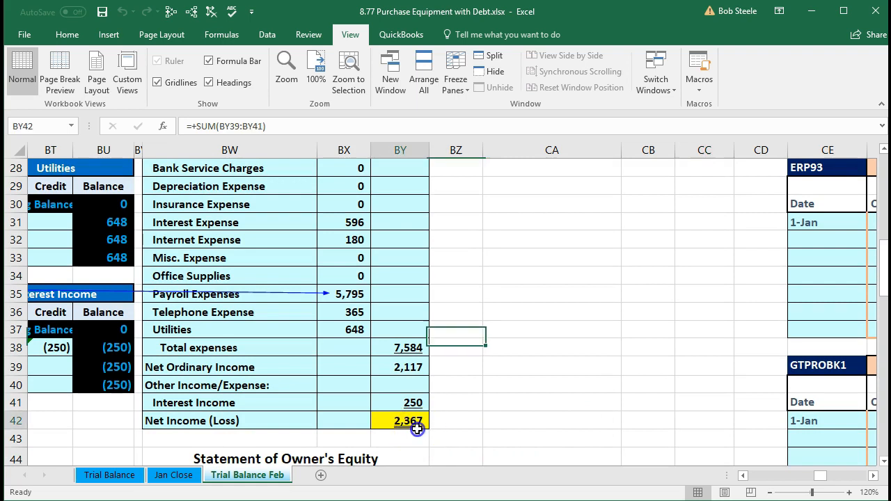
left_click(346, 295)
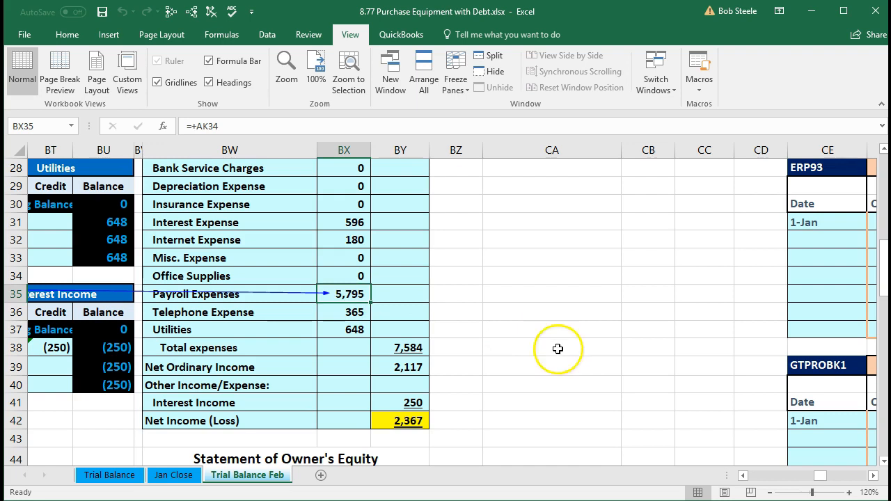
left_click(402, 419)
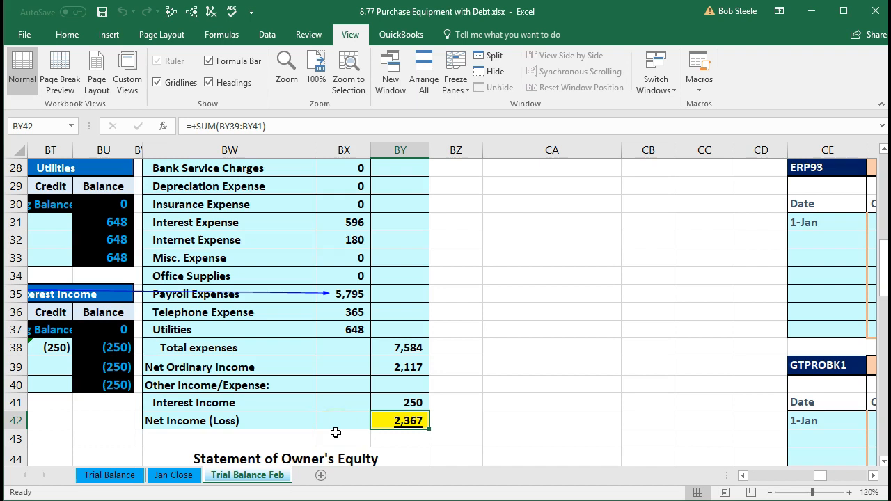
Check Net Income in BX47 and Ending Owner's Equity in BY50 on the Statement of Owner's Equity
scroll(335, 432, "down", 2)
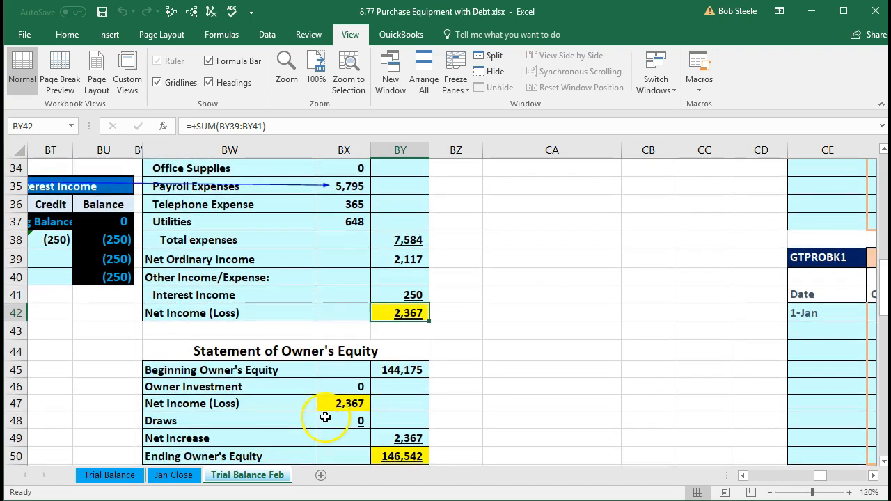
left_click(326, 403)
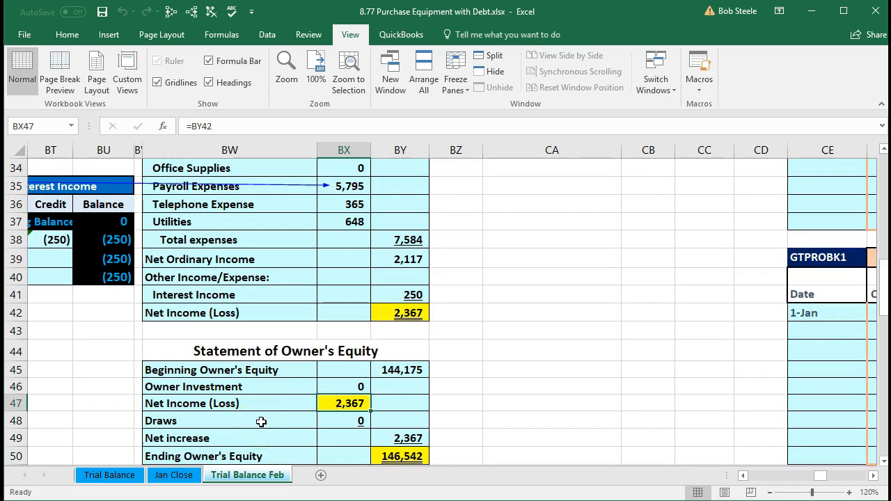
scroll(261, 422, "down", 1)
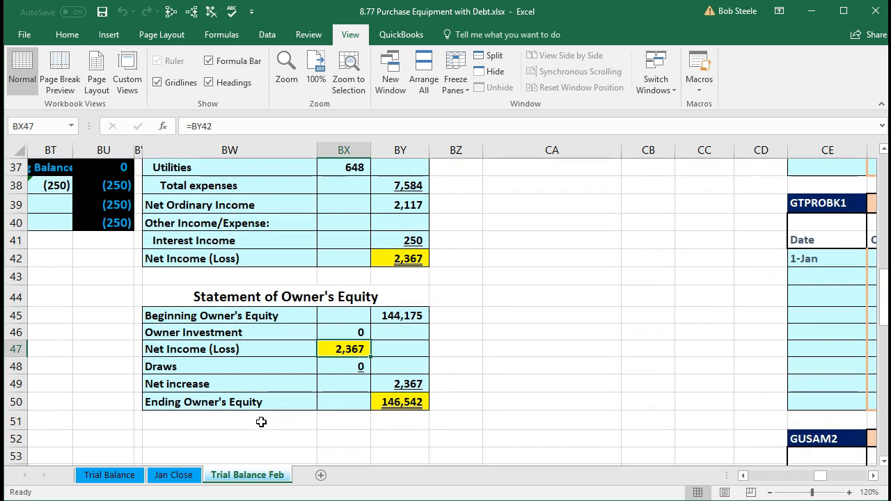
left_click(404, 402)
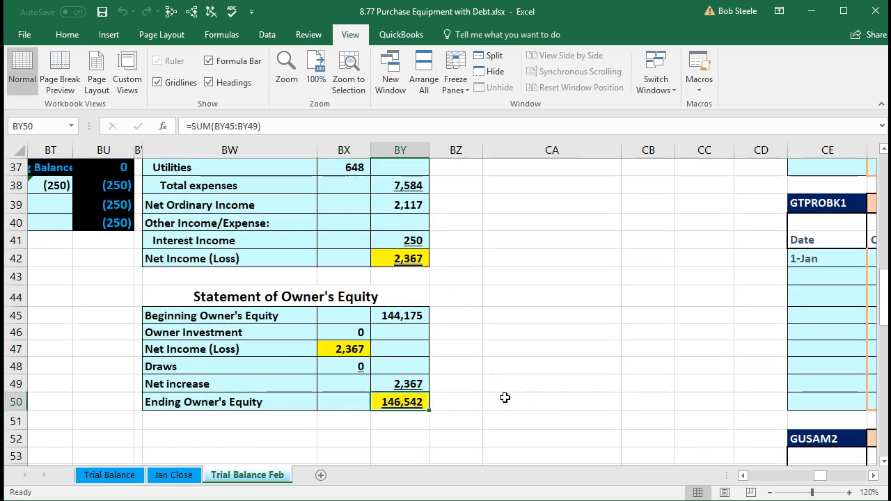
Check Owners Equity in CC15 on the Balance Sheet and Net Income in BY42, returning to the Income Statement's Revenue row at BY20
scroll(505, 398, "up", 8)
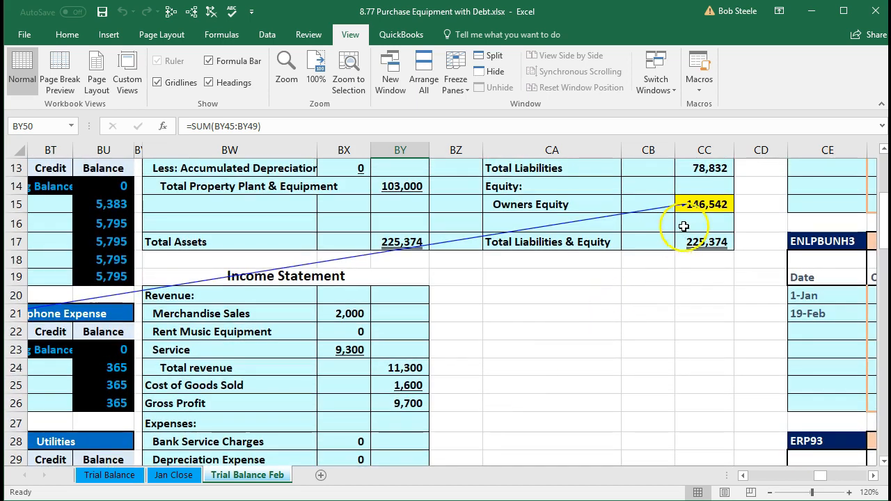
left_click(699, 204)
scroll(458, 410, "down", 1)
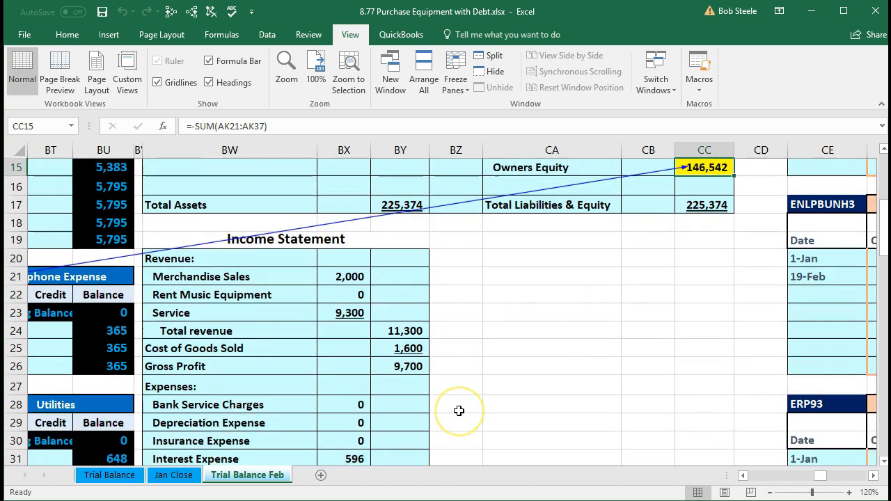
scroll(459, 410, "down", 5)
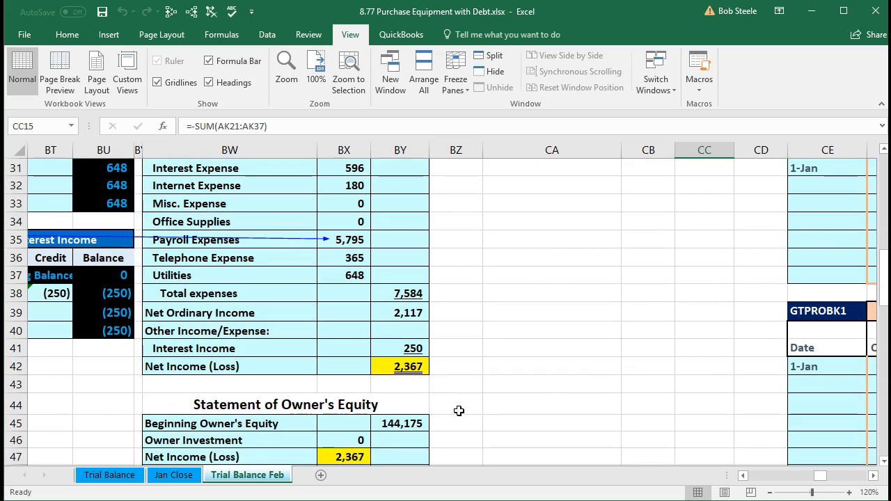
left_click(407, 365)
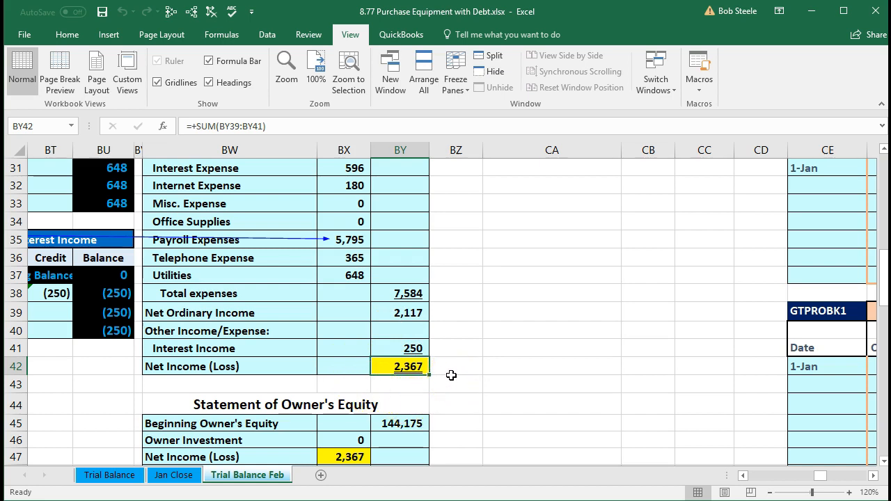
scroll(451, 371, "up", 6)
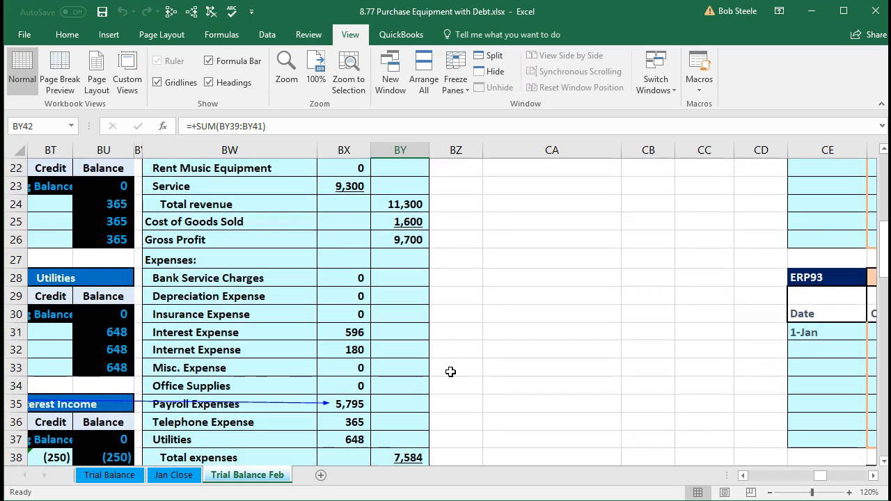
left_click(386, 297)
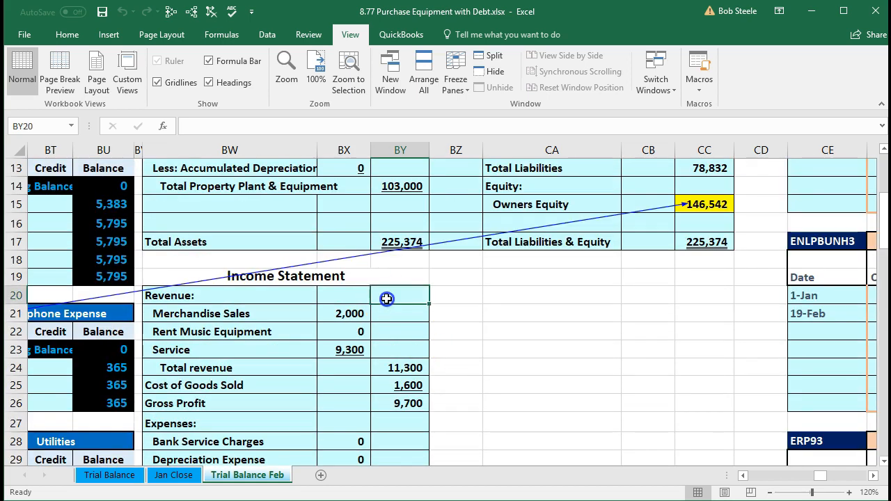